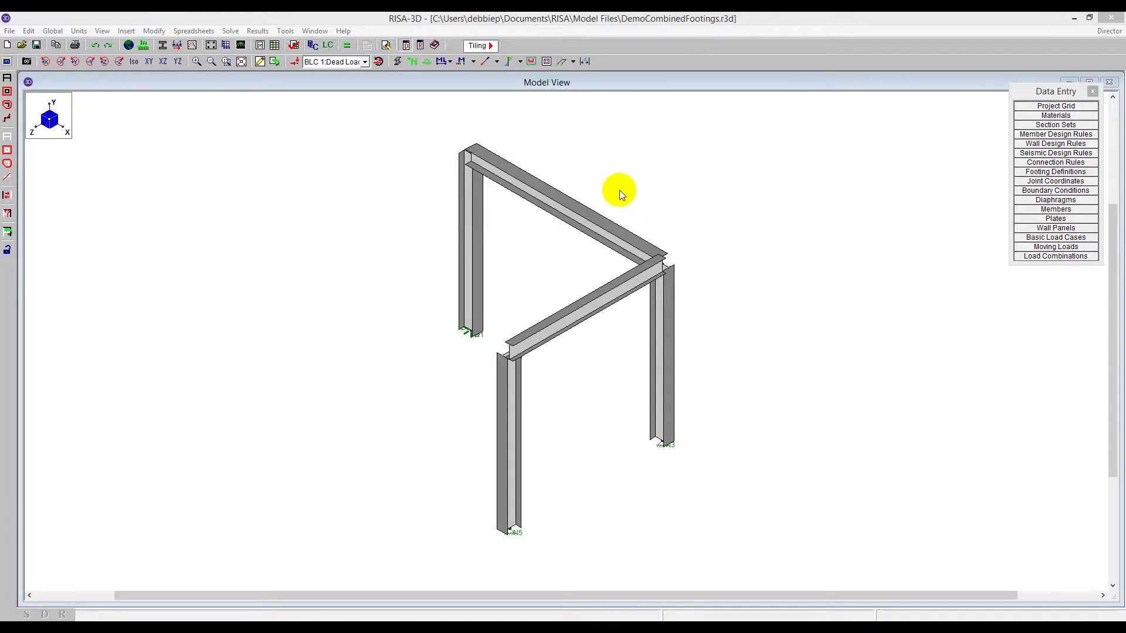
Display BLC 1 Dead Load on the frame and open the Basic Load Cases spreadsheet
click(294, 61)
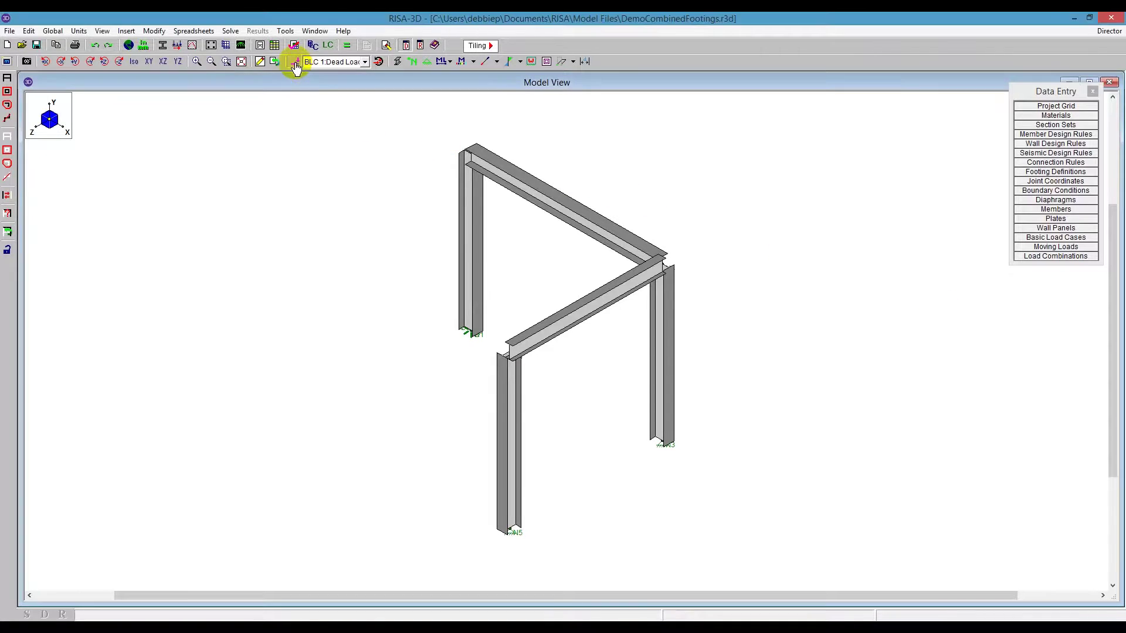
click(353, 62)
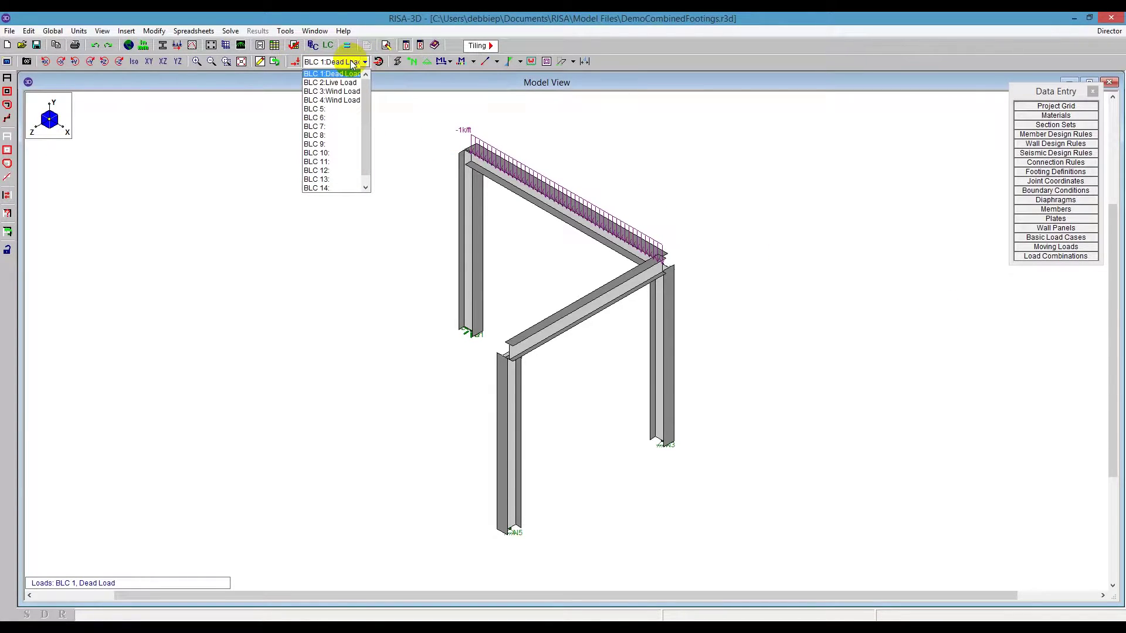
click(354, 63)
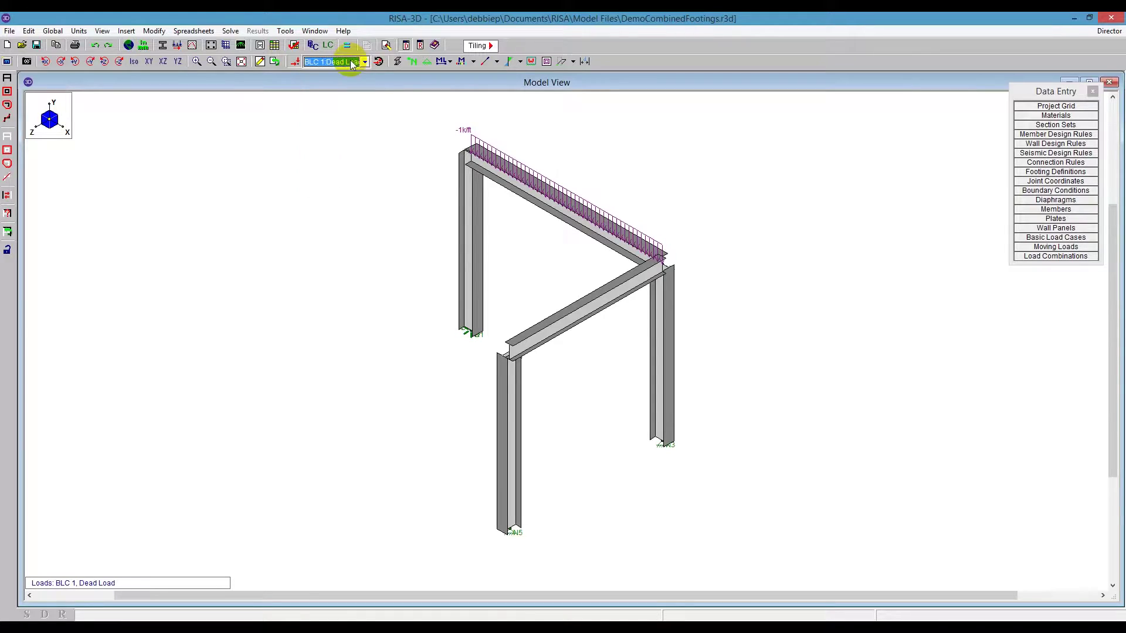
click(1028, 238)
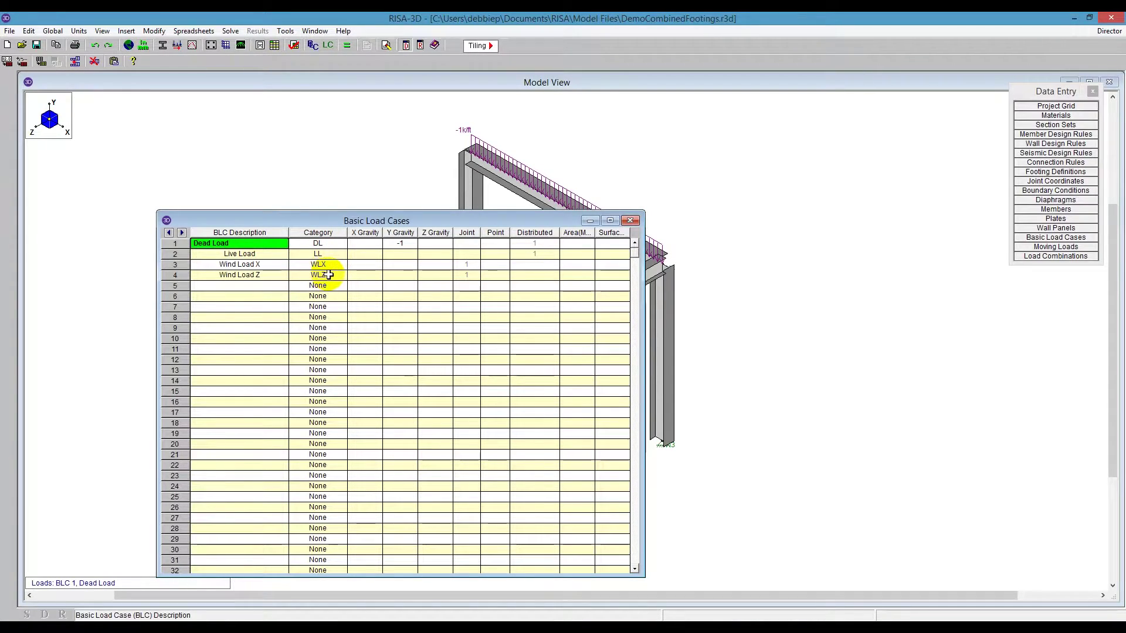
Check the Category column and the Live Load row's category, then close the Basic Load Cases spreadsheet
click(315, 244)
click(327, 233)
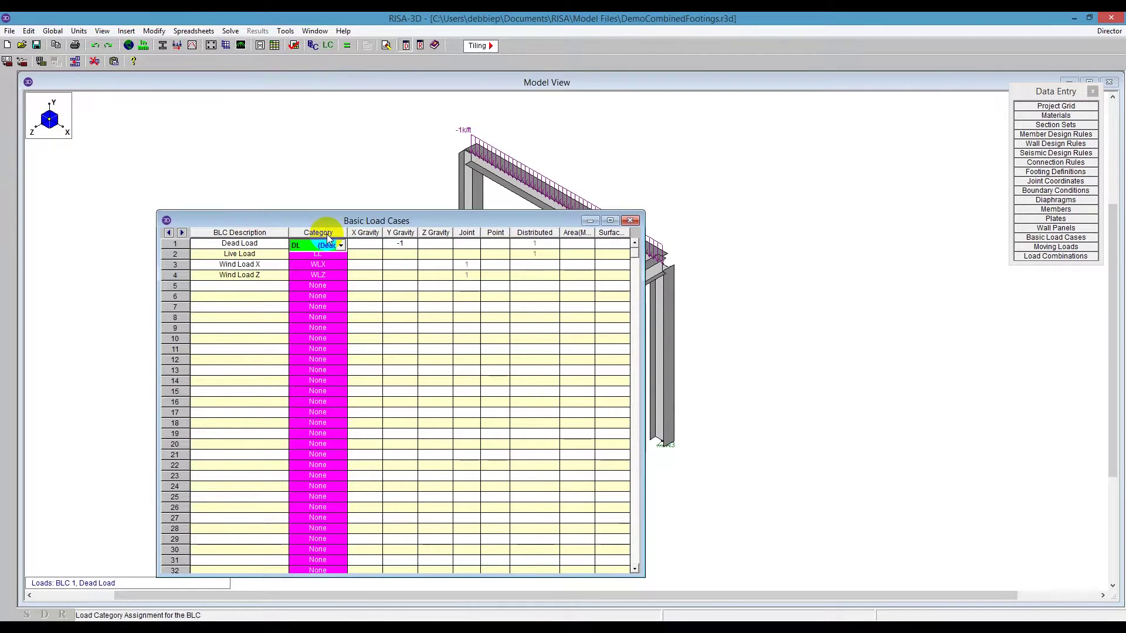
click(305, 257)
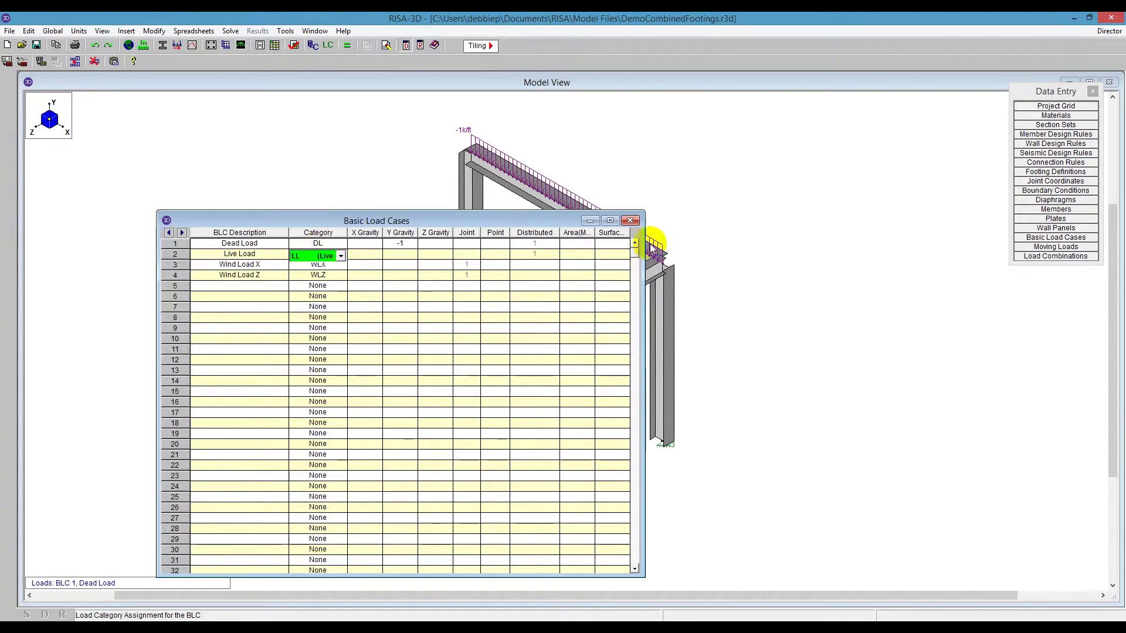
click(630, 220)
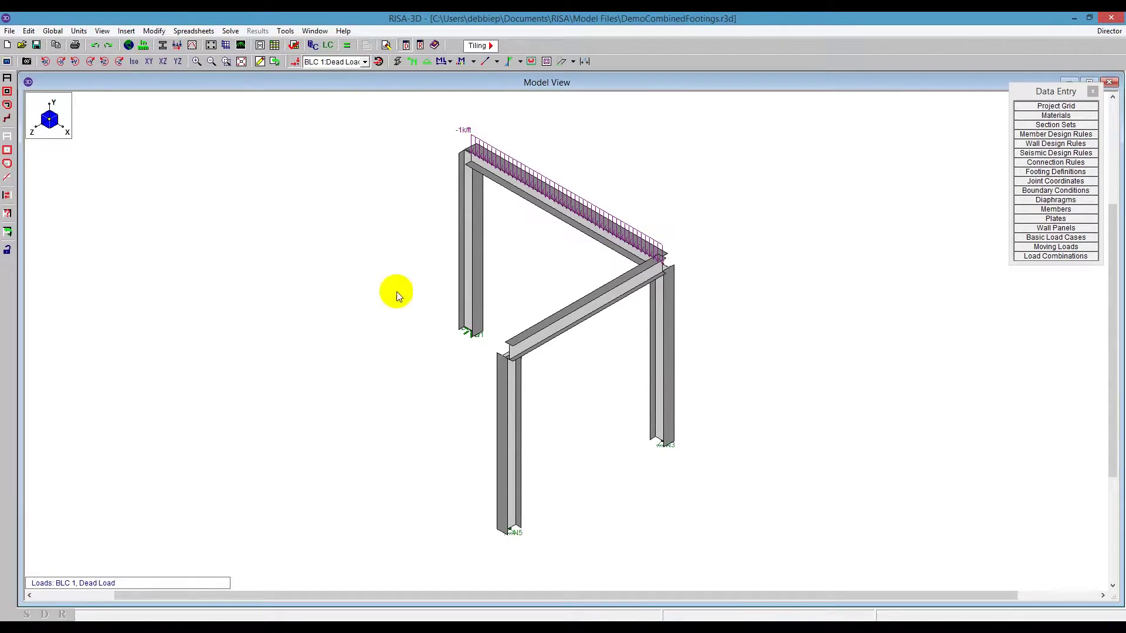
Solve the 15 IBC combinations with Batch+Envelope and show envelope reactions at N1, N3, N5
click(1035, 256)
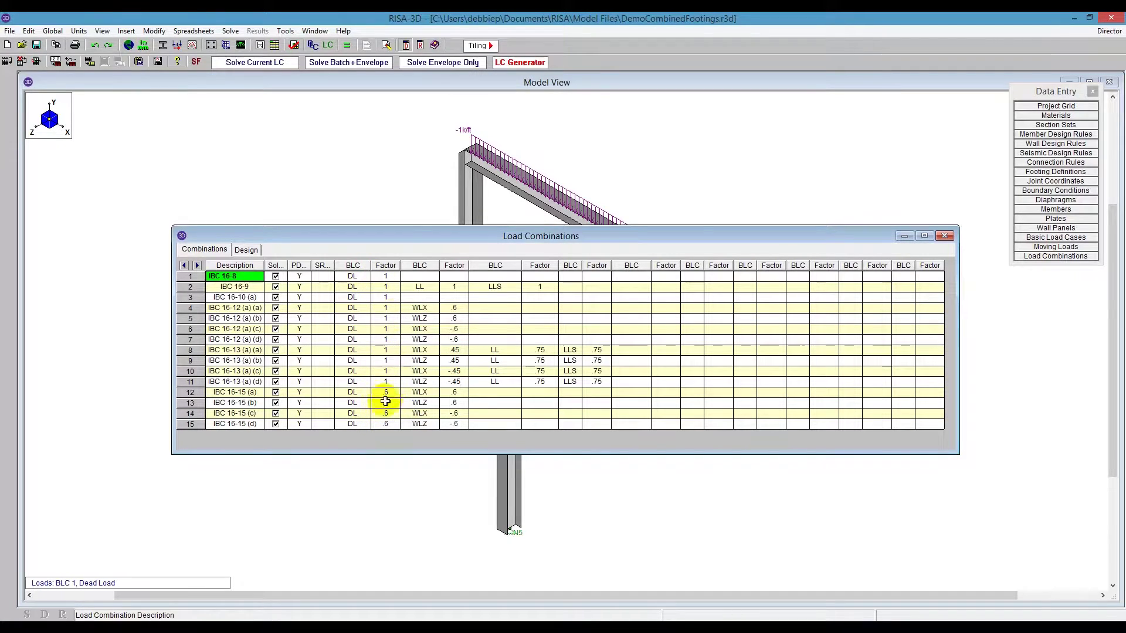
click(346, 62)
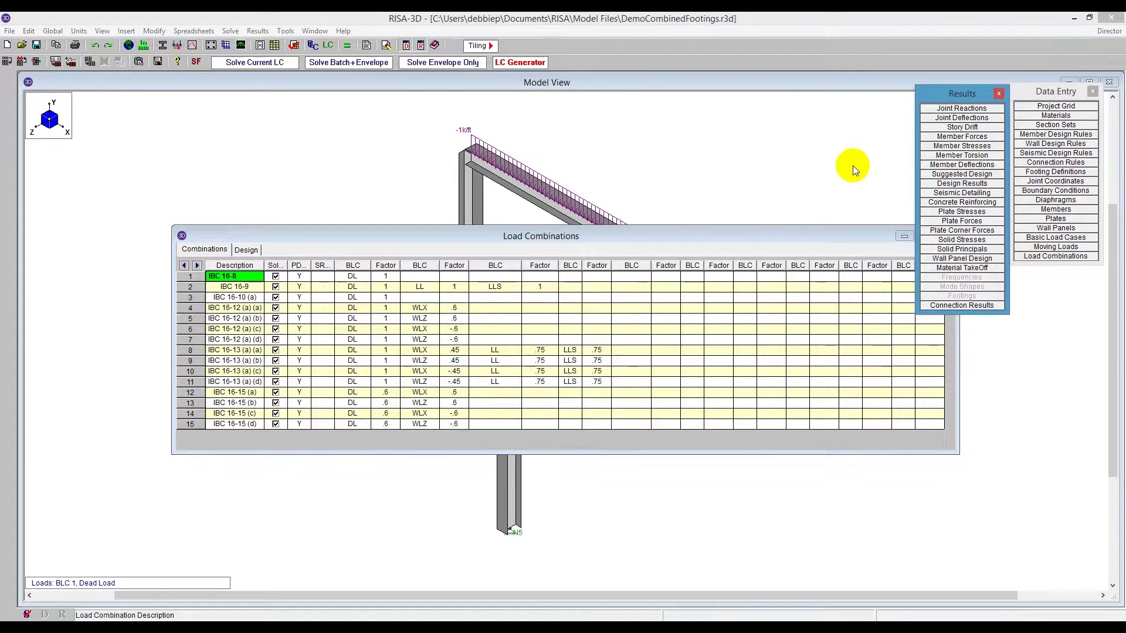
drag(821, 240, 743, 239)
click(860, 239)
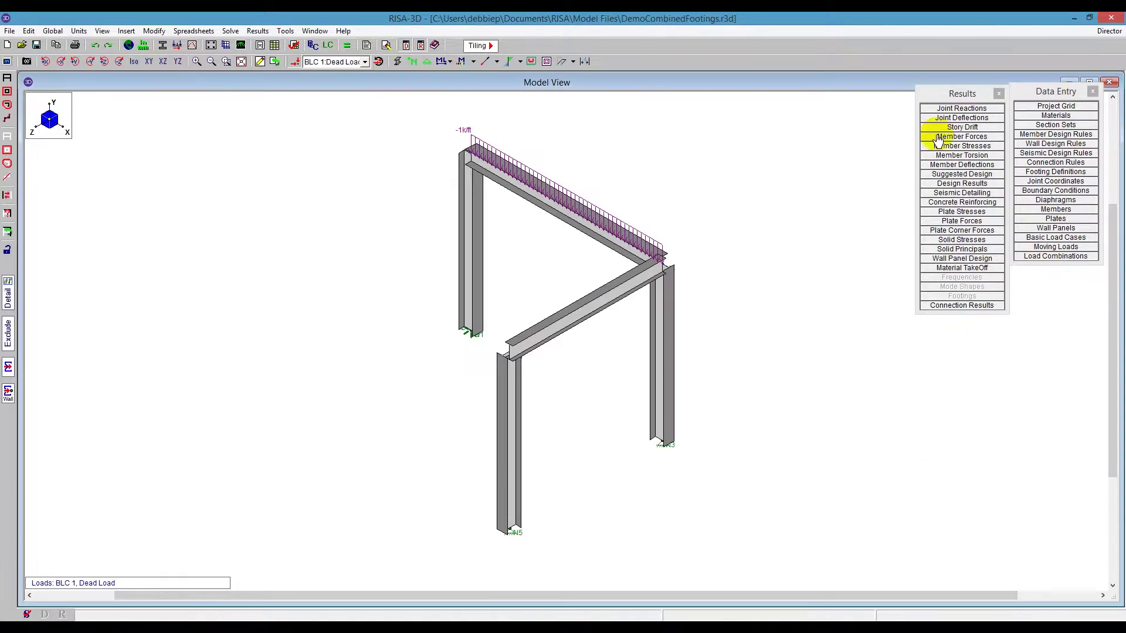
click(956, 109)
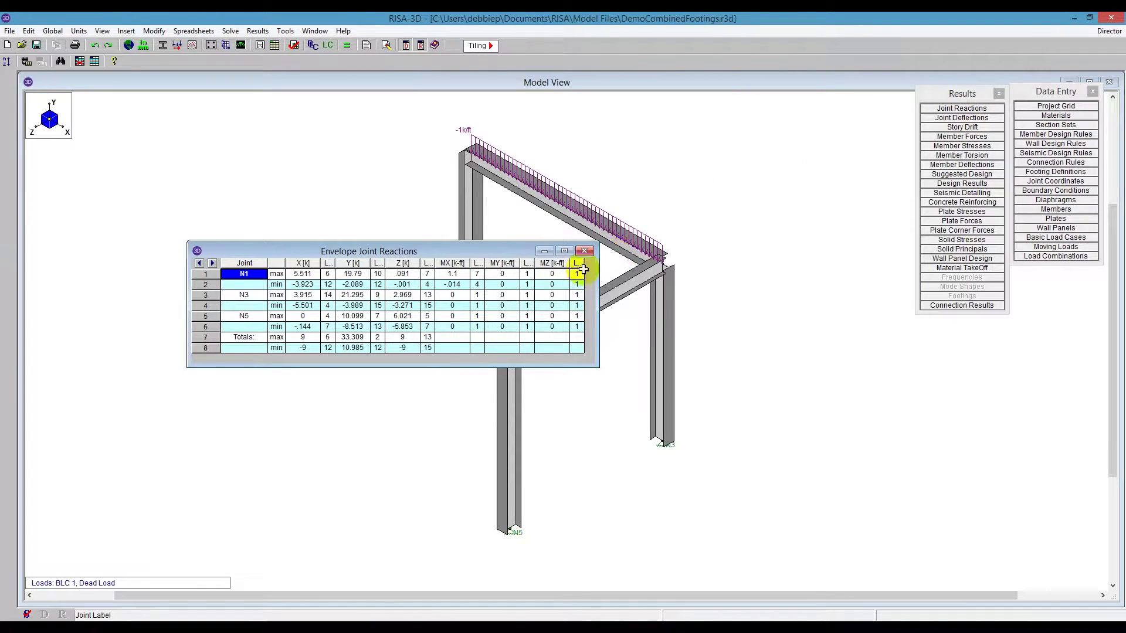
Close the Envelope Joint Reactions table and bring up the Director's linked-program list
click(584, 251)
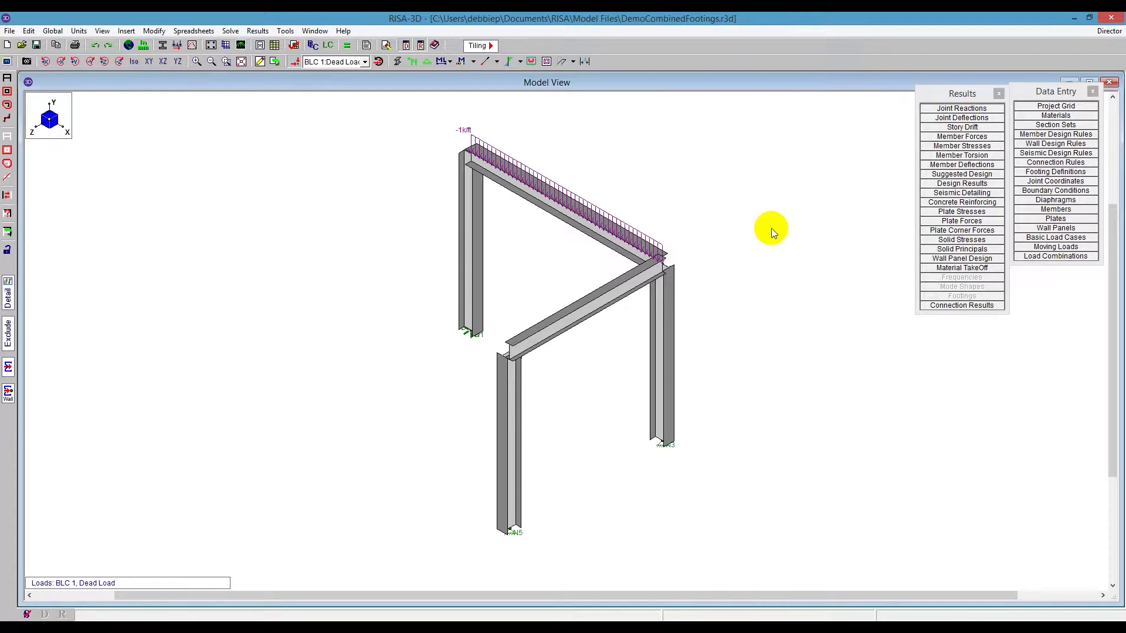
click(1108, 30)
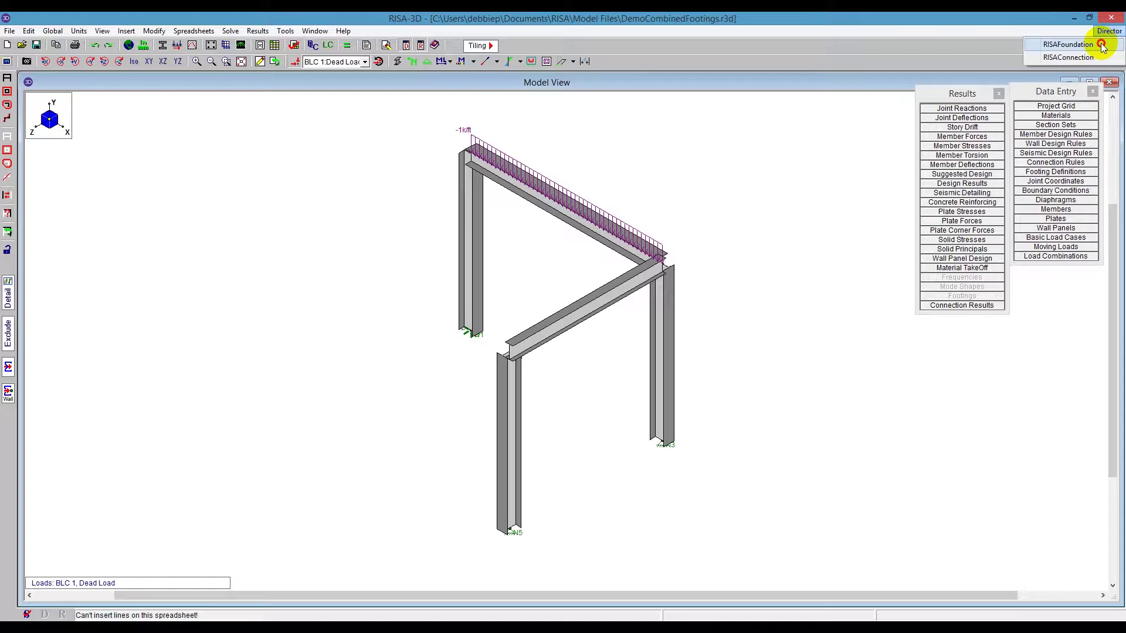
Send the model to RISAFoundation with default global parameters and display the Live Load reactions
click(1101, 45)
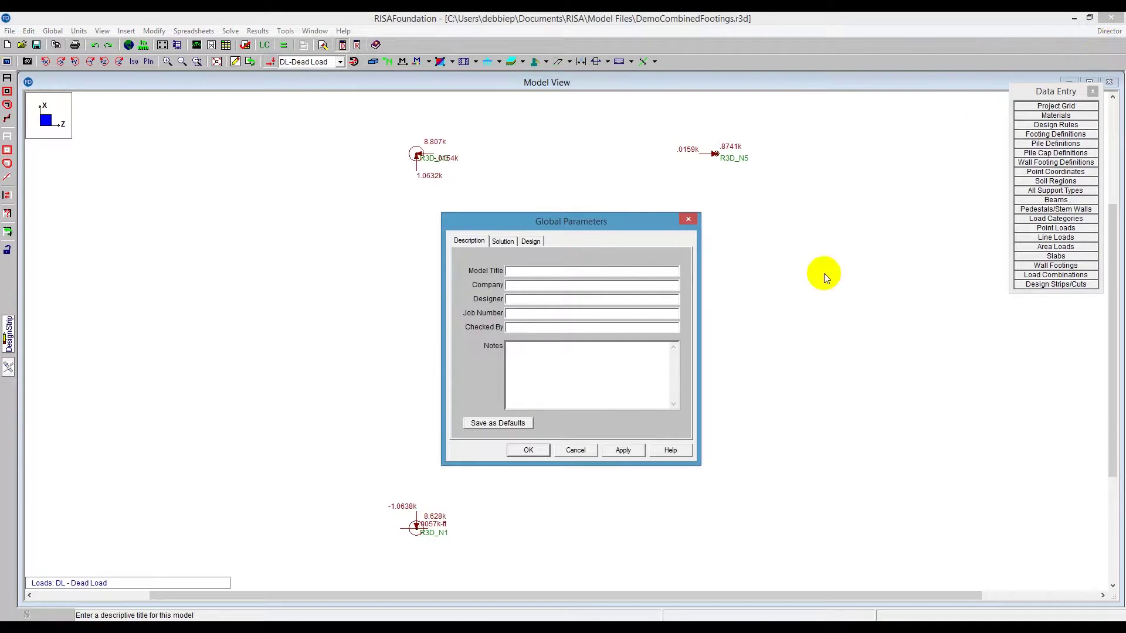
click(528, 452)
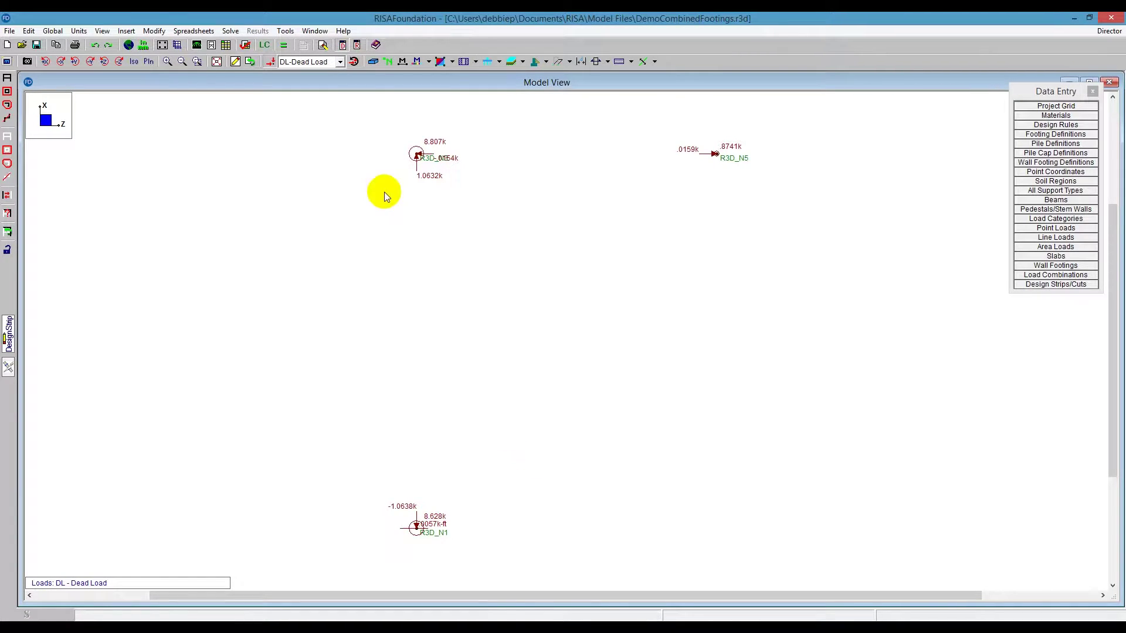
click(309, 62)
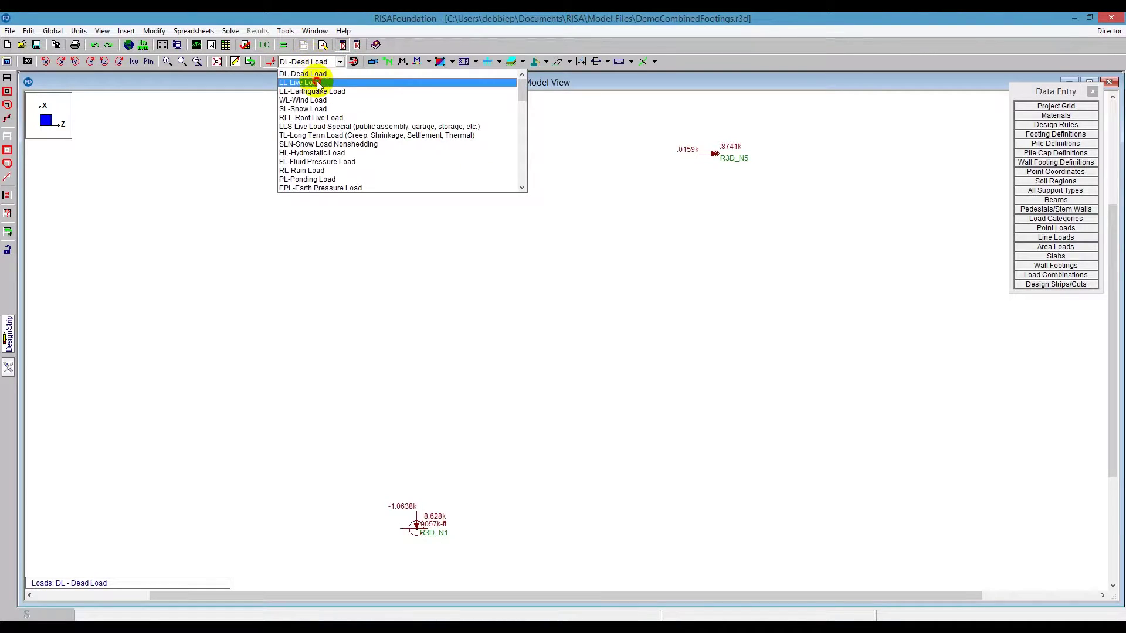
click(297, 83)
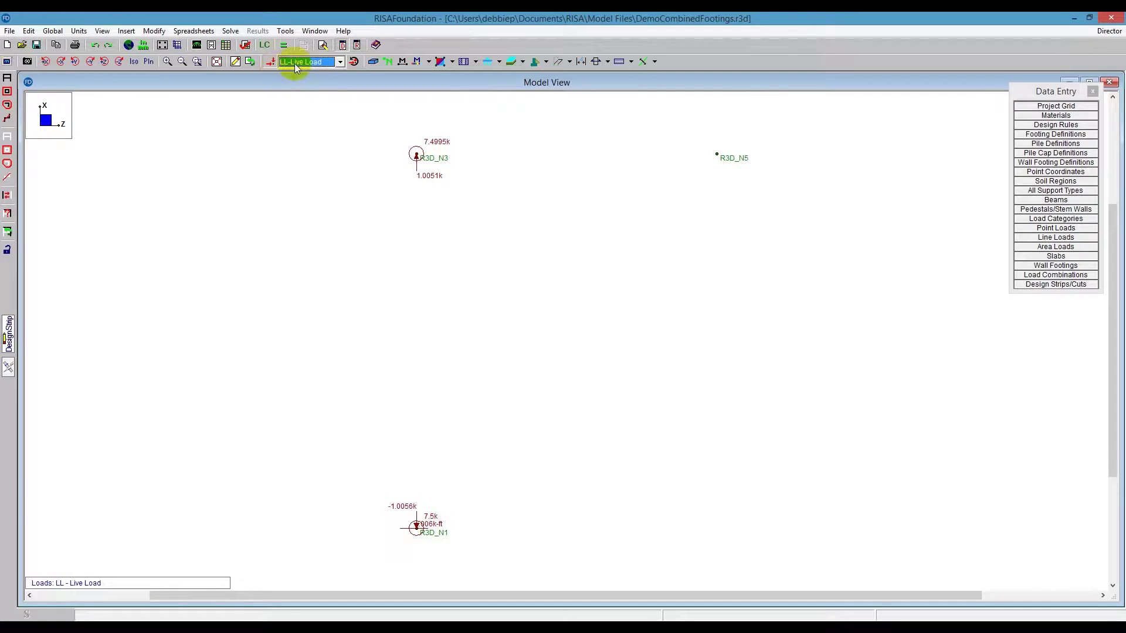
Display the Wind Load X column reactions, then the Wind Load Z reactions
click(294, 63)
scroll(325, 112, down, 3)
scroll(337, 136, down, 5)
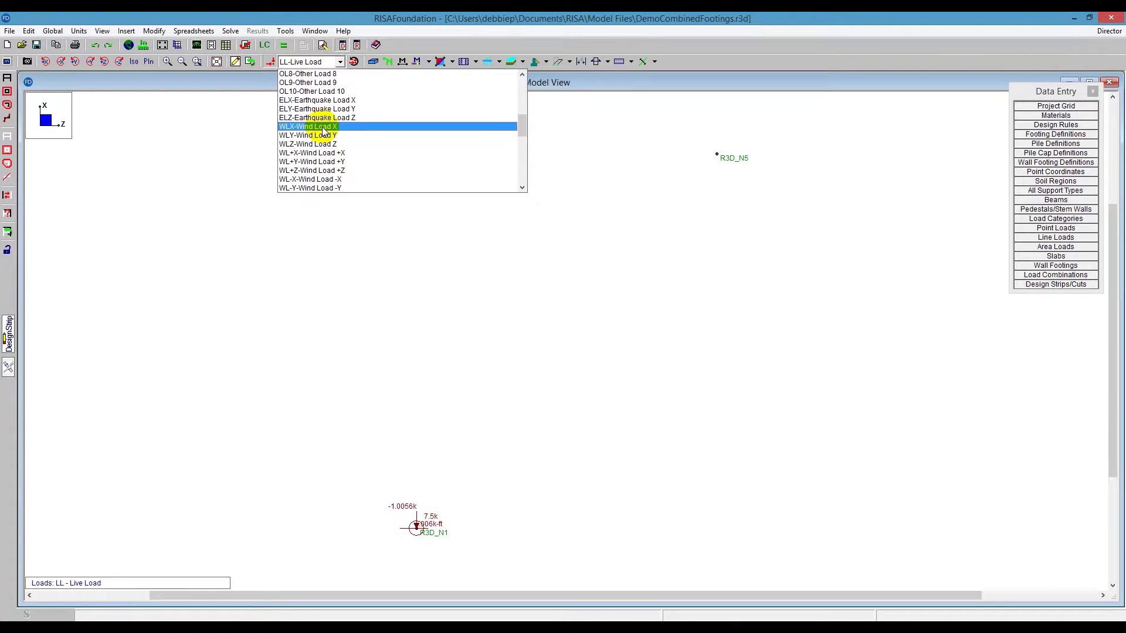
click(321, 127)
click(297, 62)
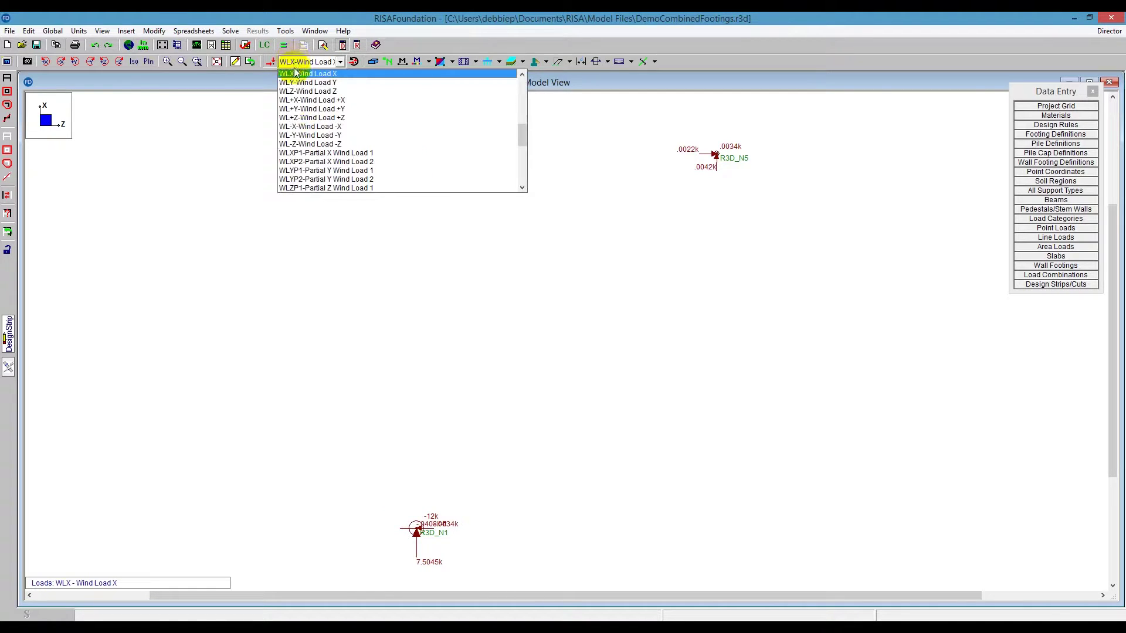
click(311, 91)
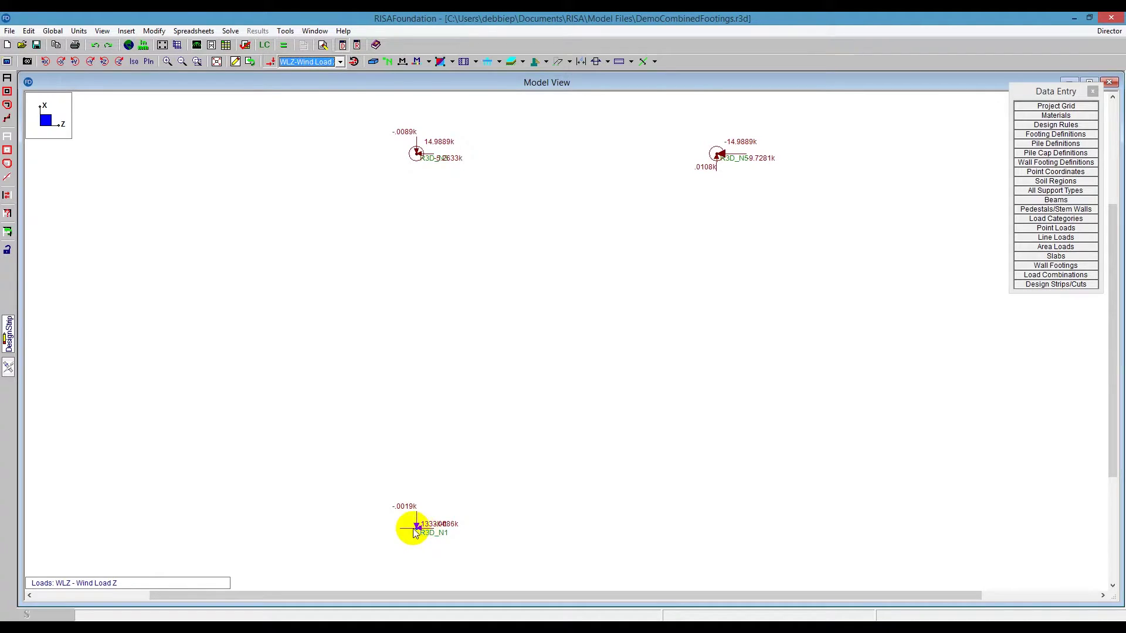
Review the DL entry in the Load Categories table and close it
click(1035, 222)
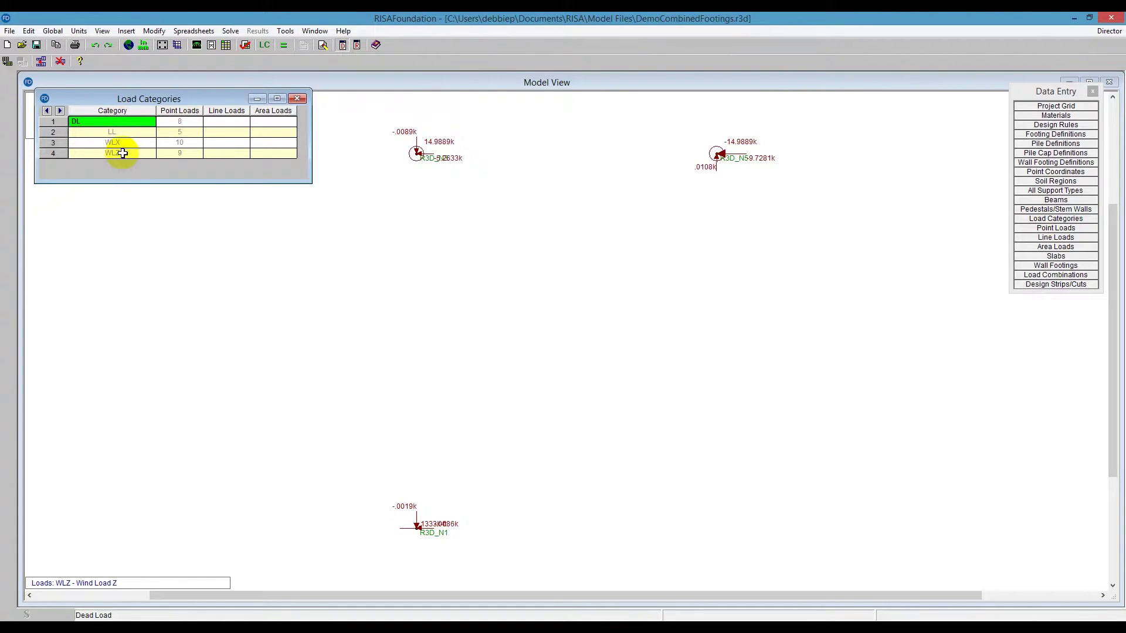
click(123, 124)
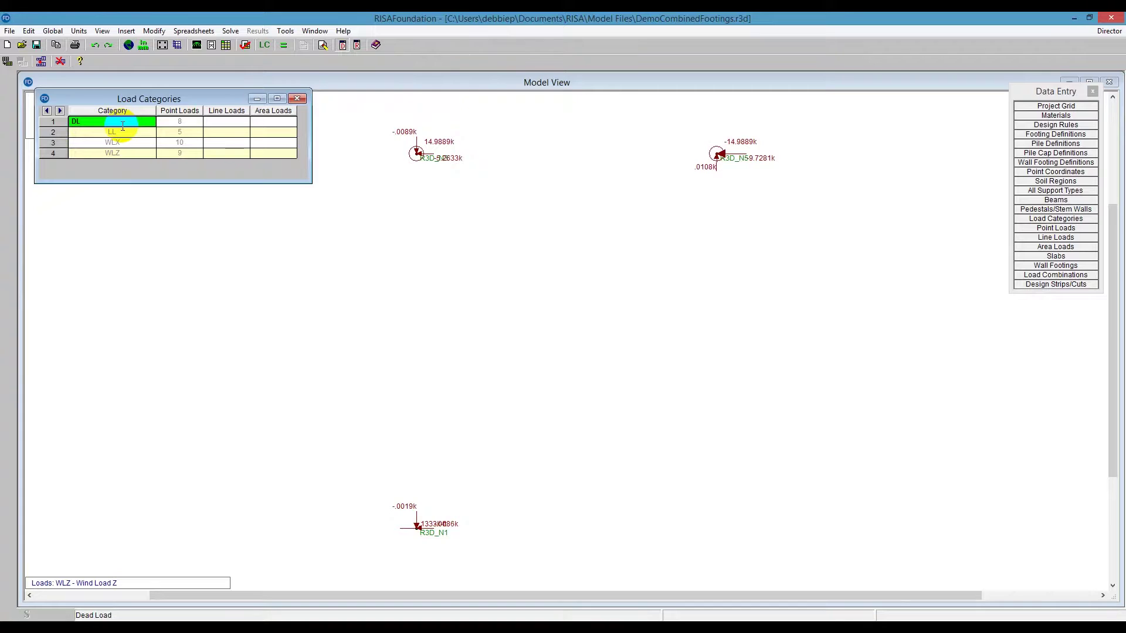
click(298, 99)
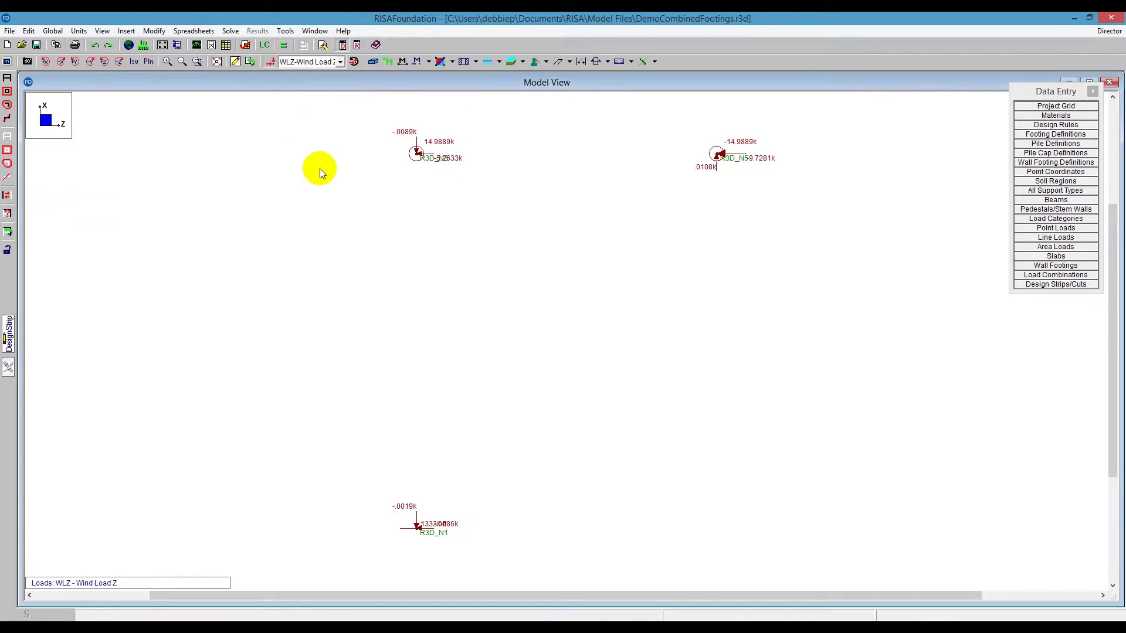
click(236, 60)
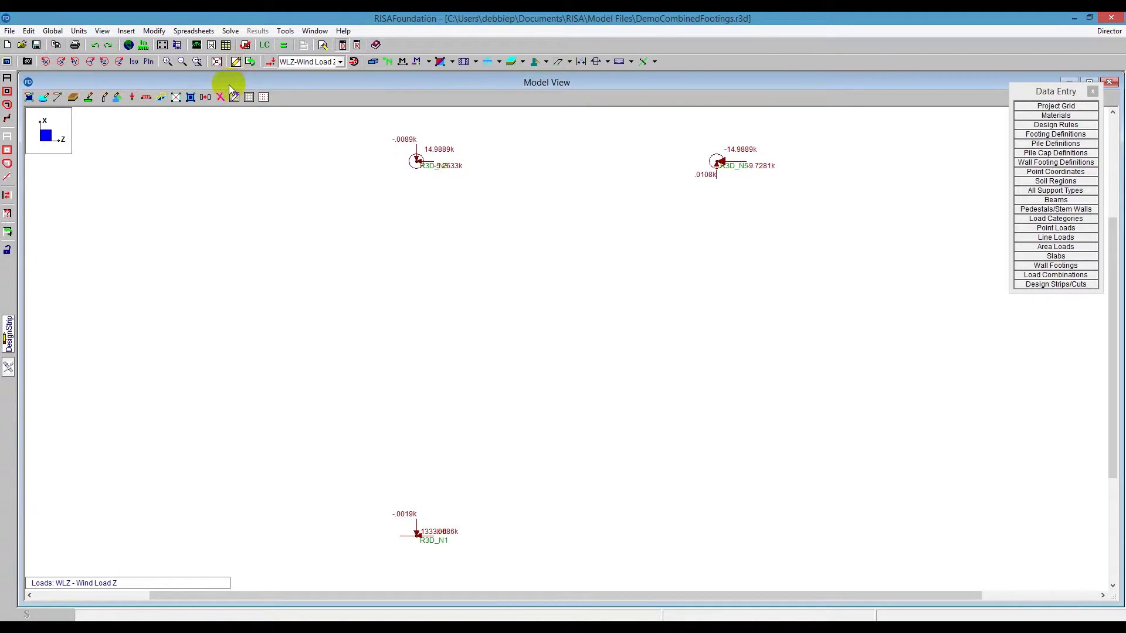
Pick Conc4000NW for the slab and review the concrete material sets in the Materials table
click(29, 98)
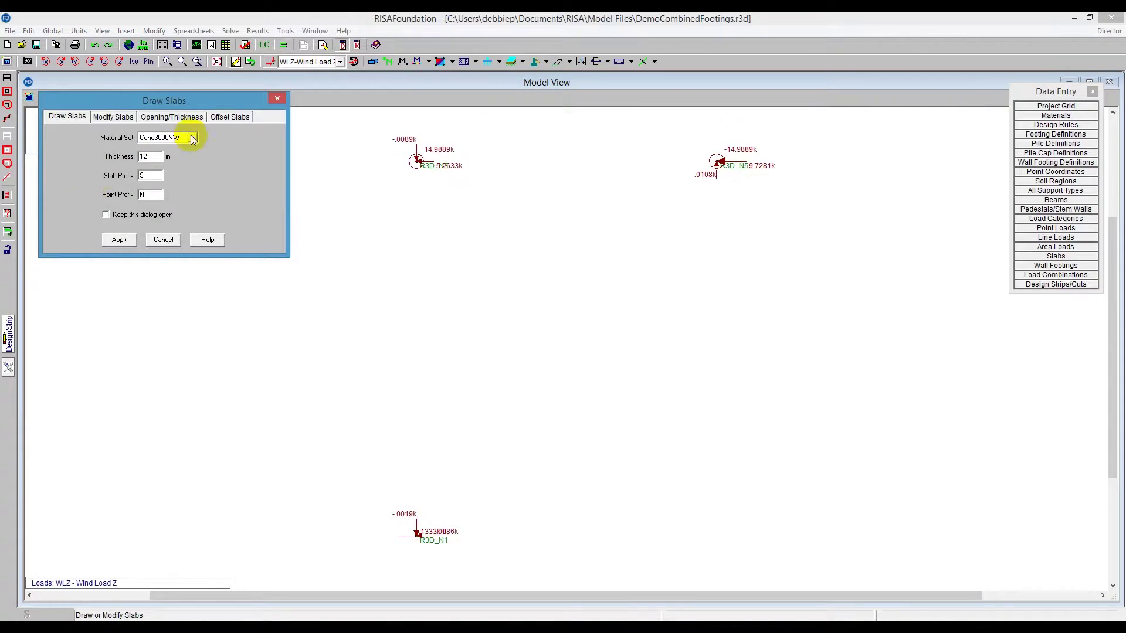
click(191, 139)
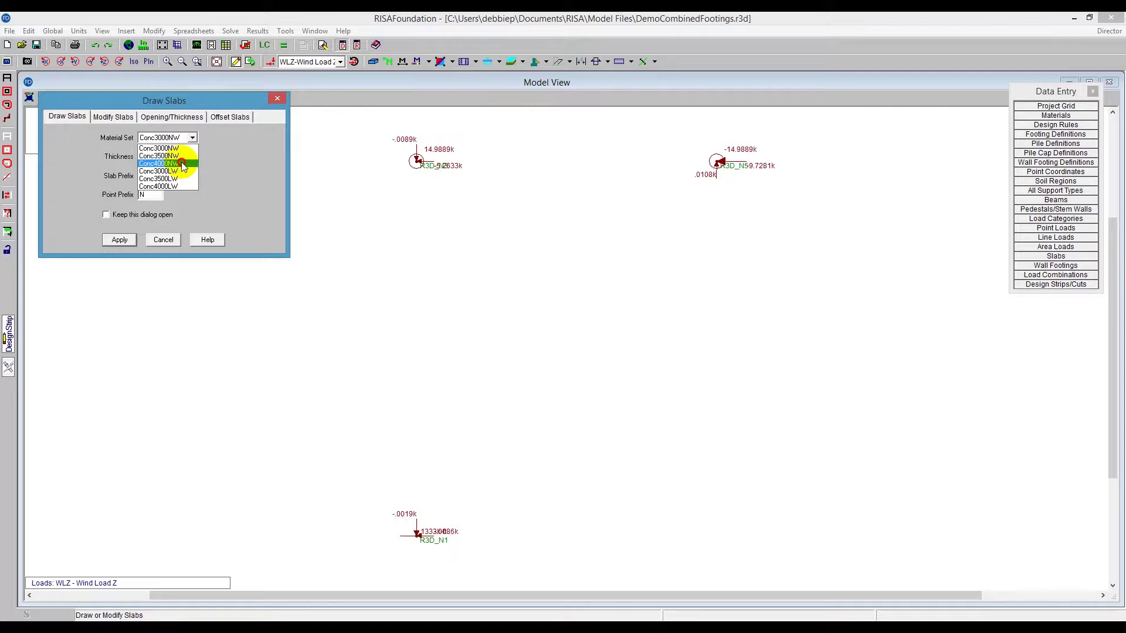
click(181, 163)
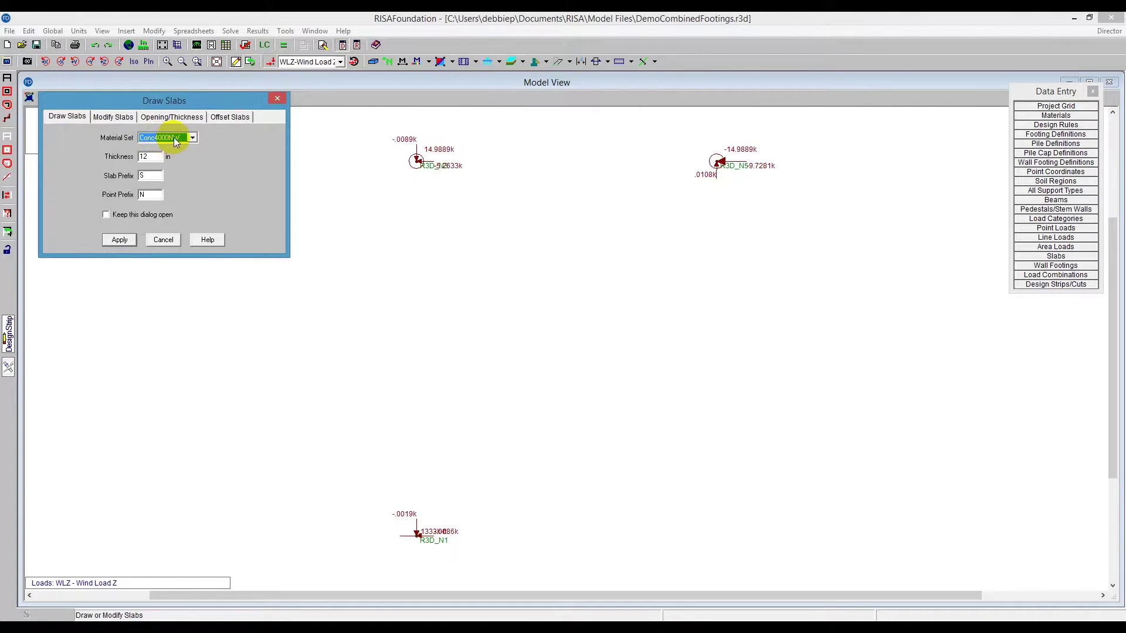
click(1067, 118)
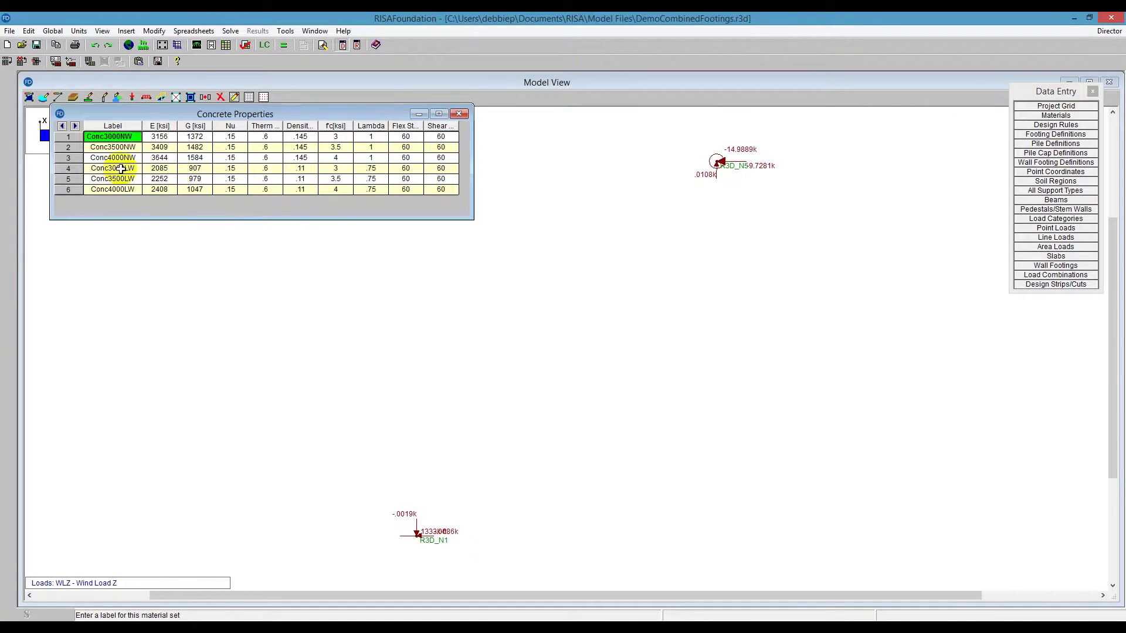
click(459, 113)
Reselect Conc4000NW as the slab material and set the slab thickness to 18 in
click(29, 97)
click(176, 138)
click(175, 164)
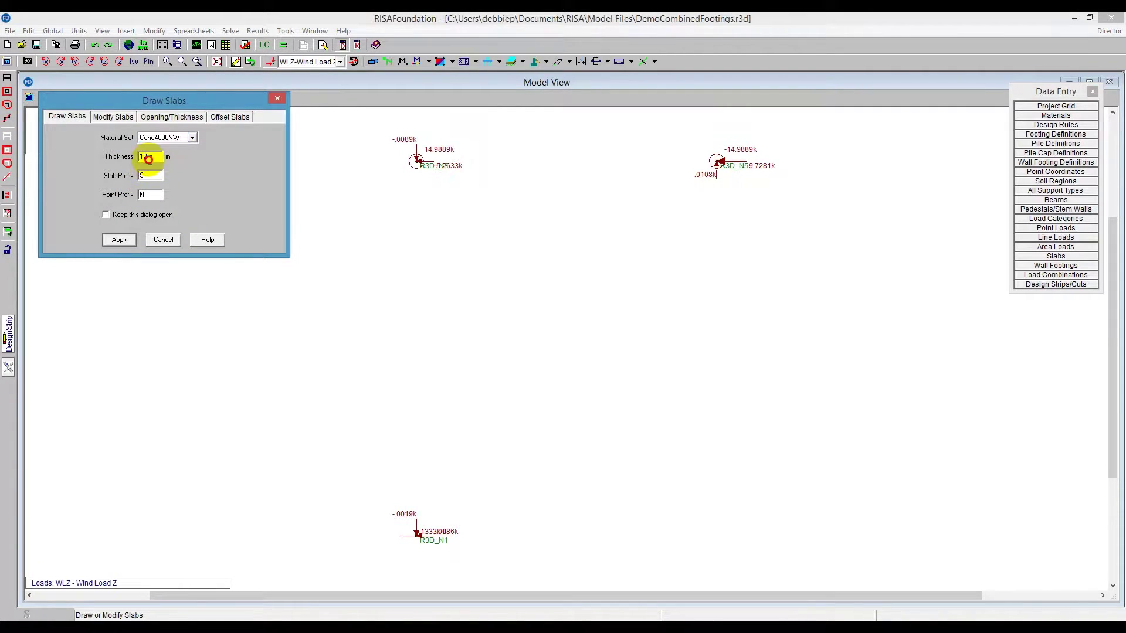
key(Tab)
text(18)
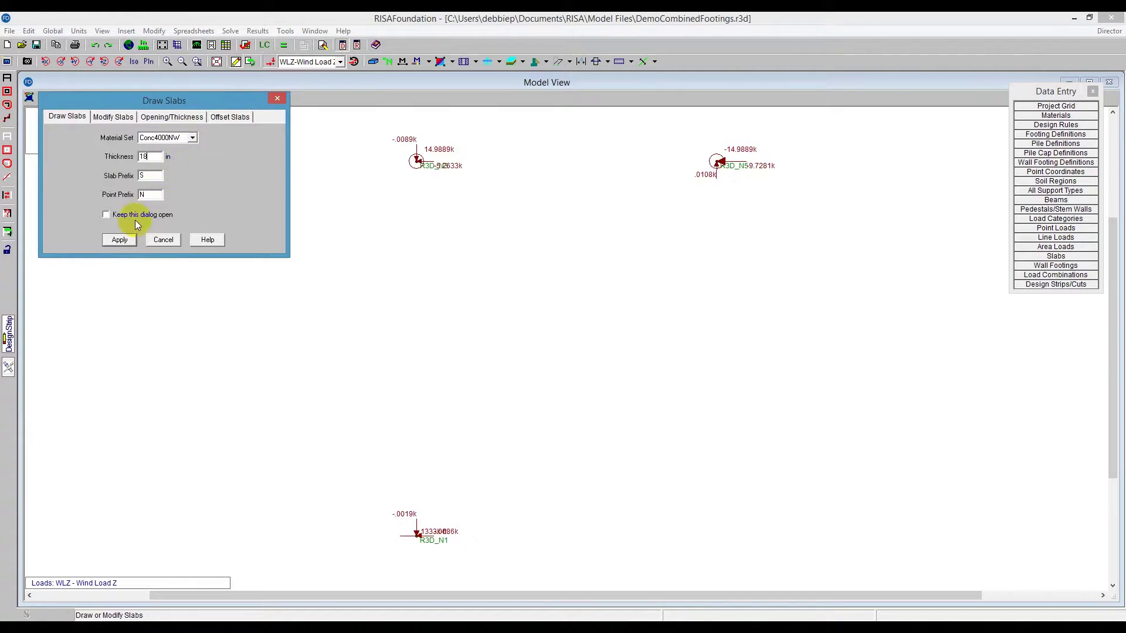
With the grid on, trace the slab from R3D_N3 through N4, N5, N6 to R3D_N1
click(121, 241)
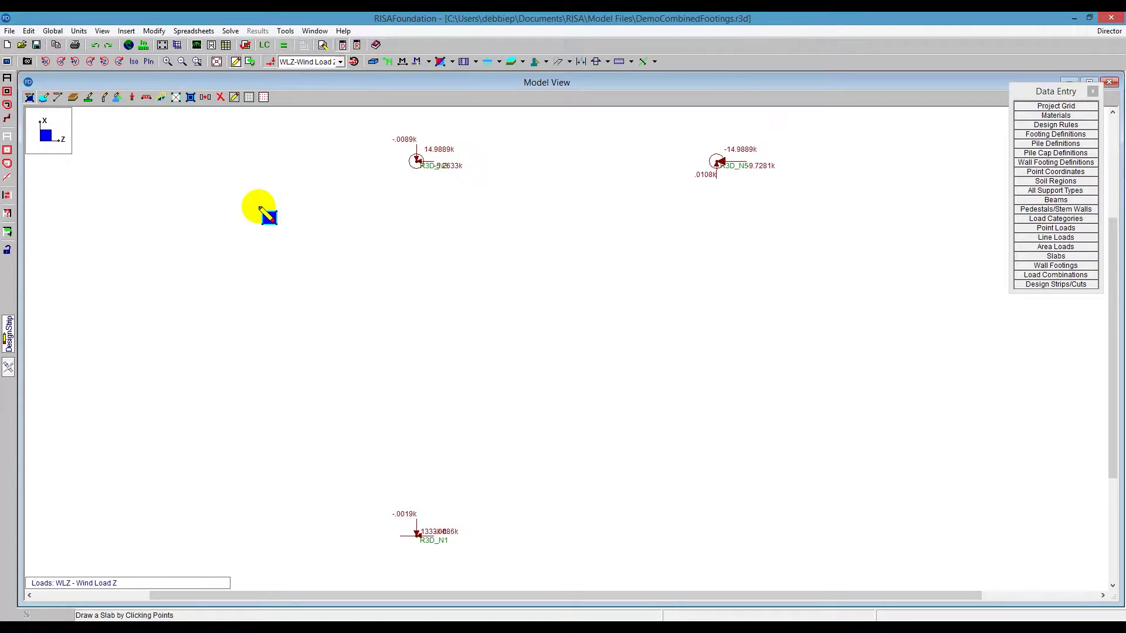
click(249, 99)
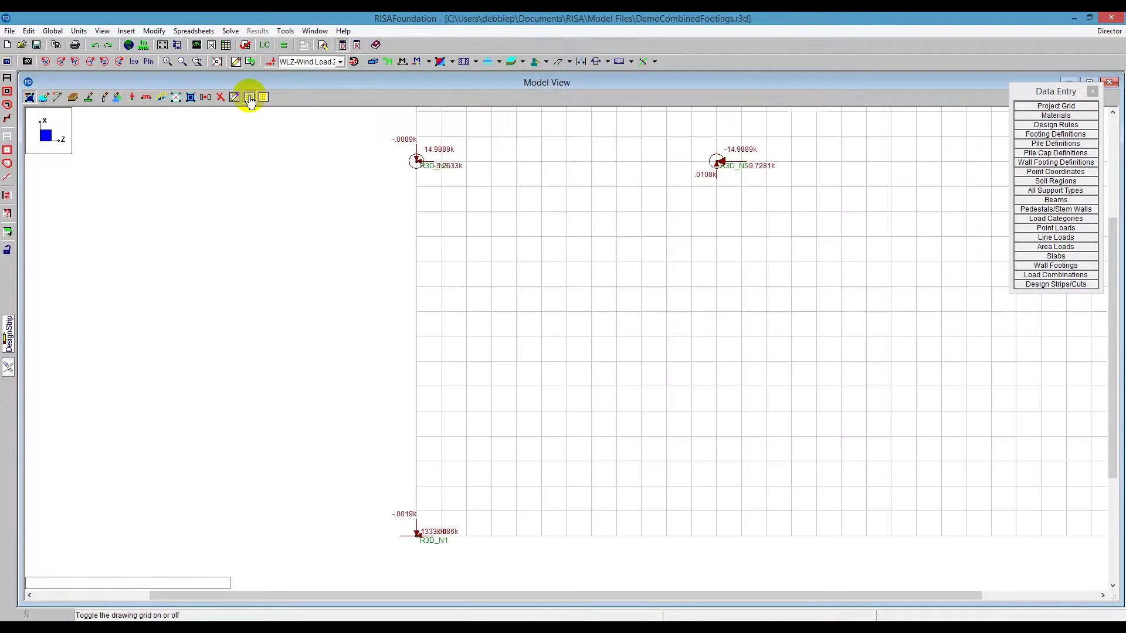
click(417, 159)
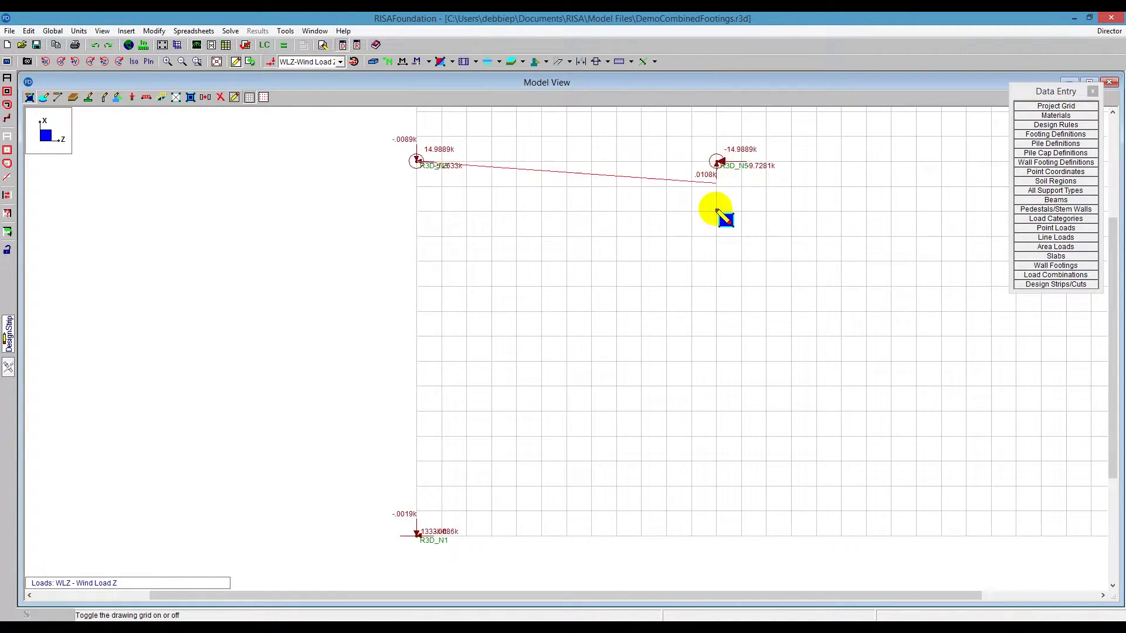
click(717, 262)
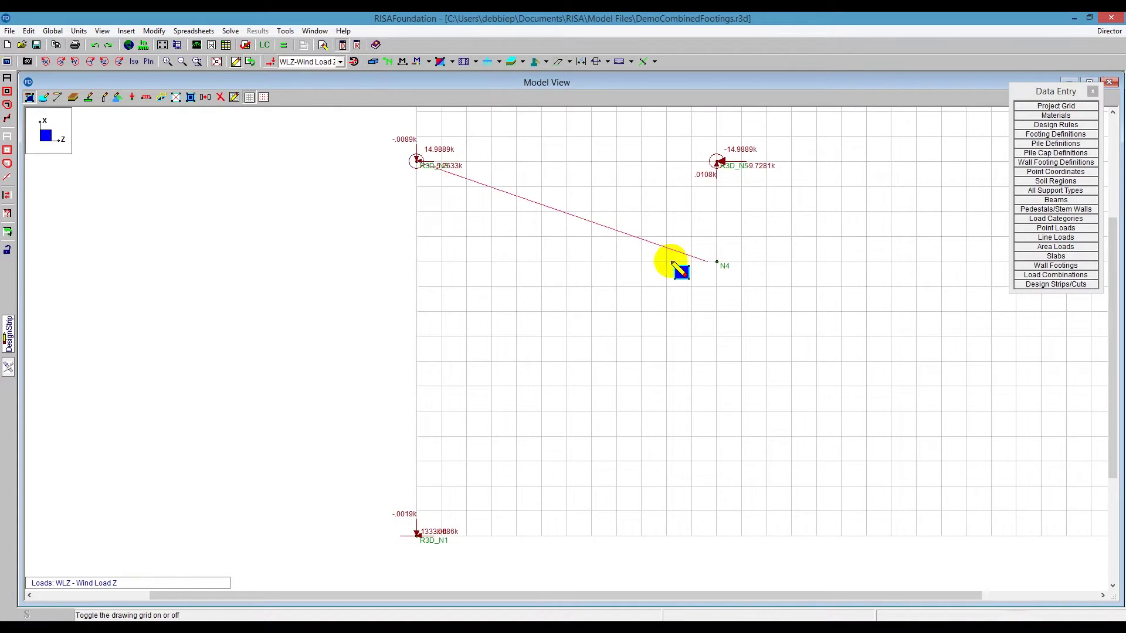
click(541, 262)
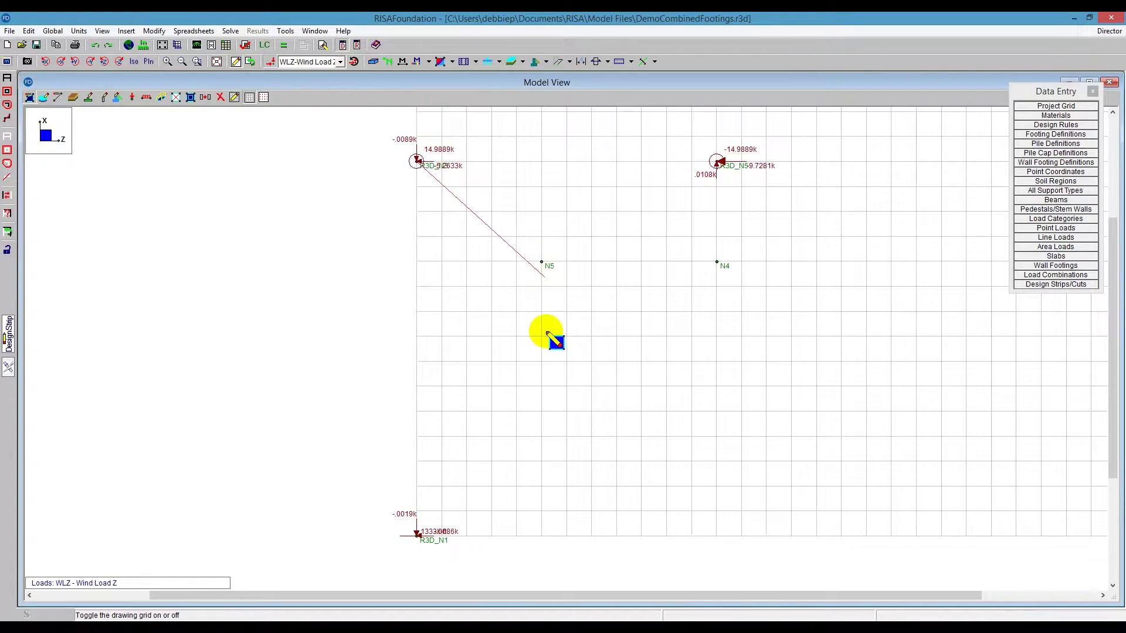
click(541, 536)
click(416, 535)
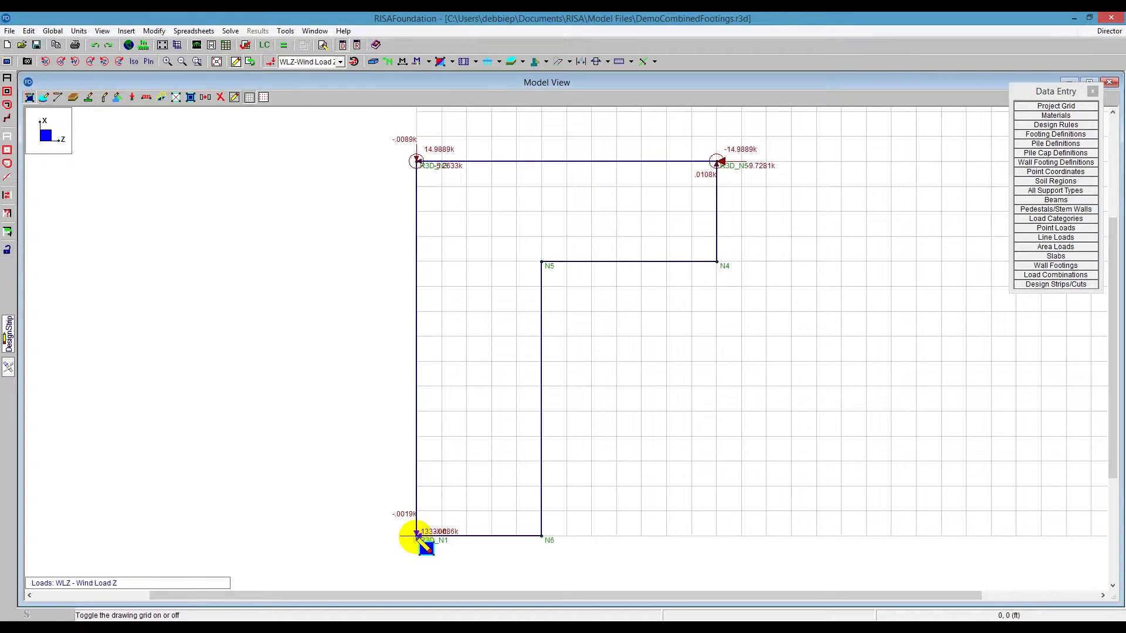
right_click(307, 272)
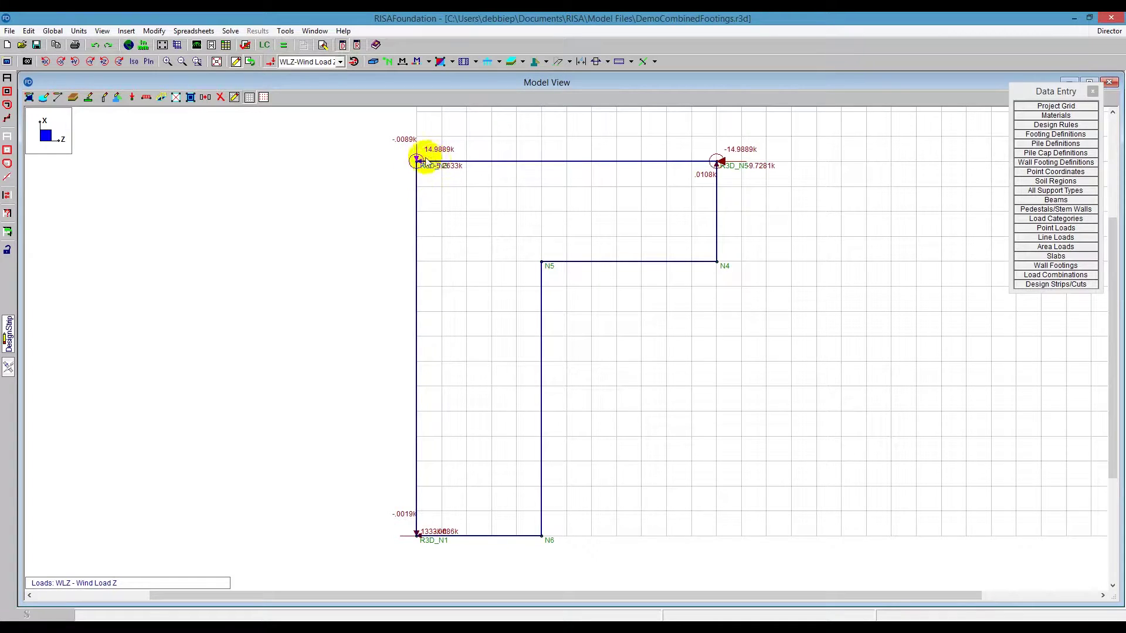
Offset every edge of the L-shaped slab outward by 2 ft
click(191, 97)
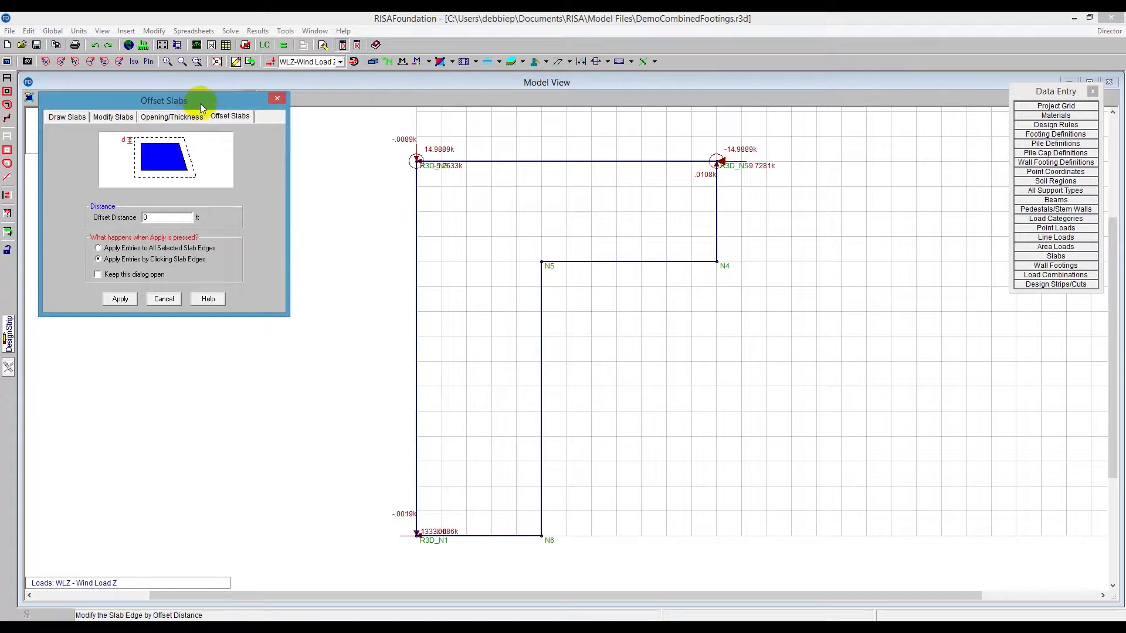
drag(206, 103, 258, 172)
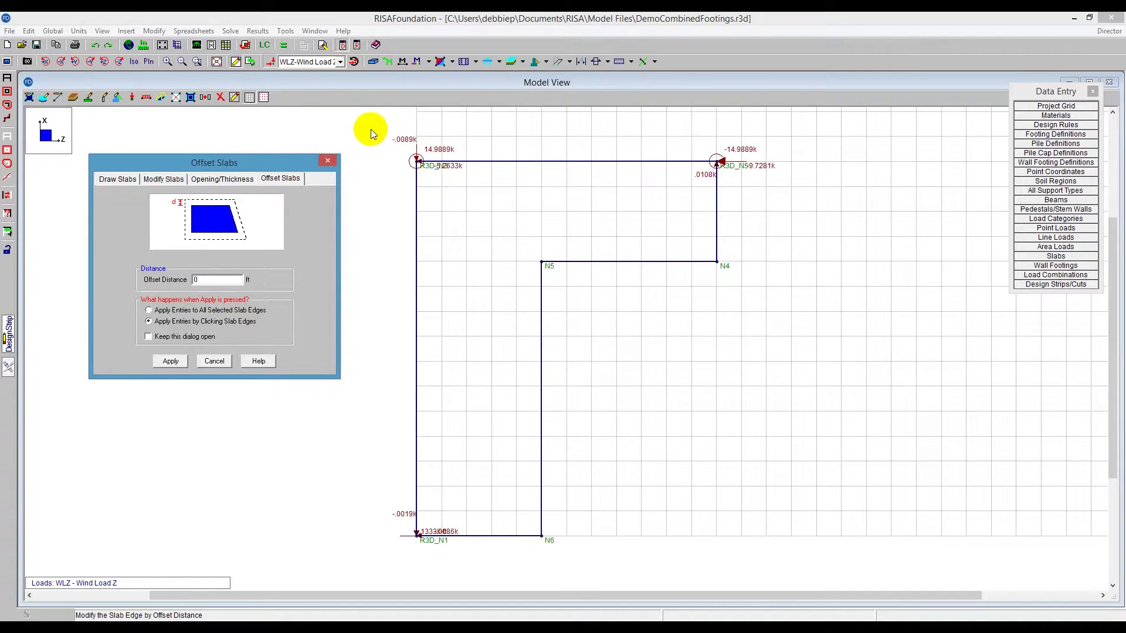
double_click(214, 279)
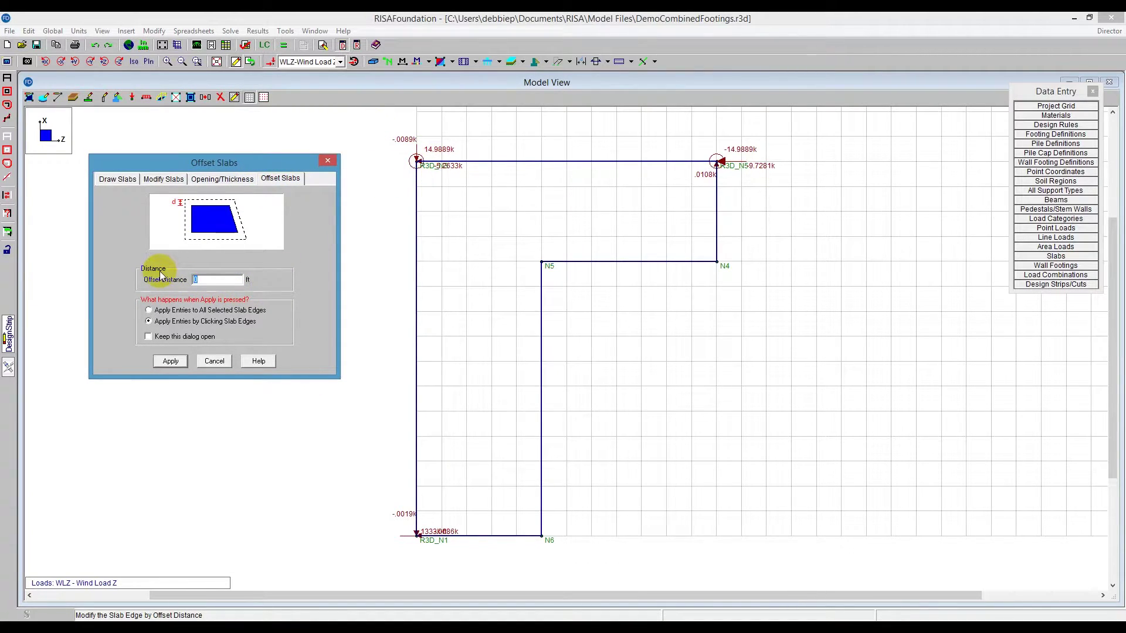
click(170, 360)
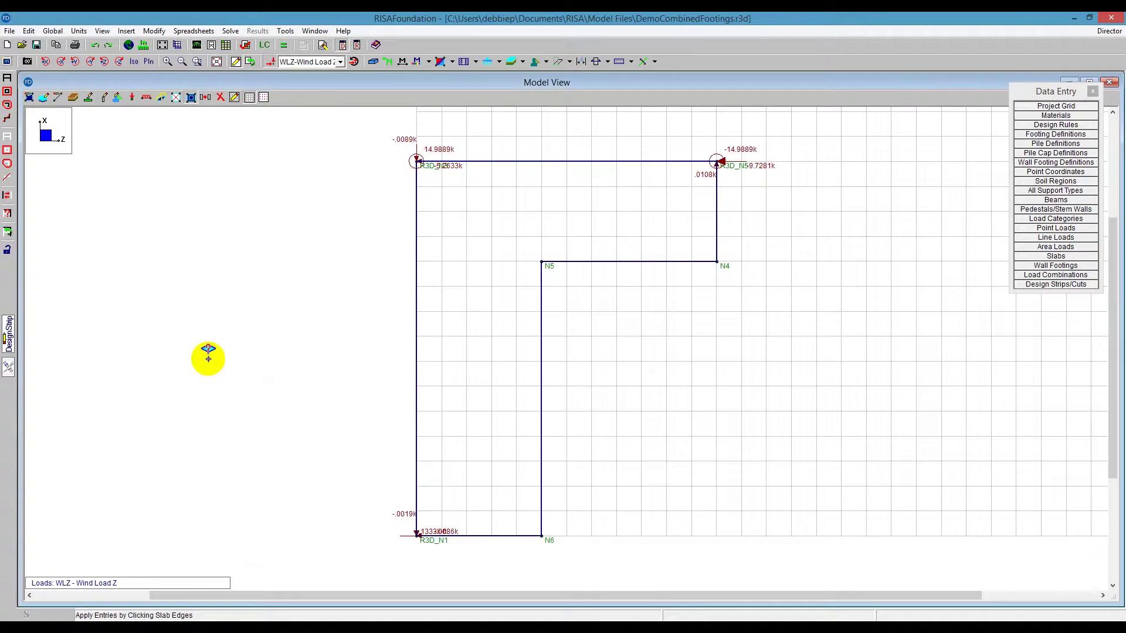
click(453, 322)
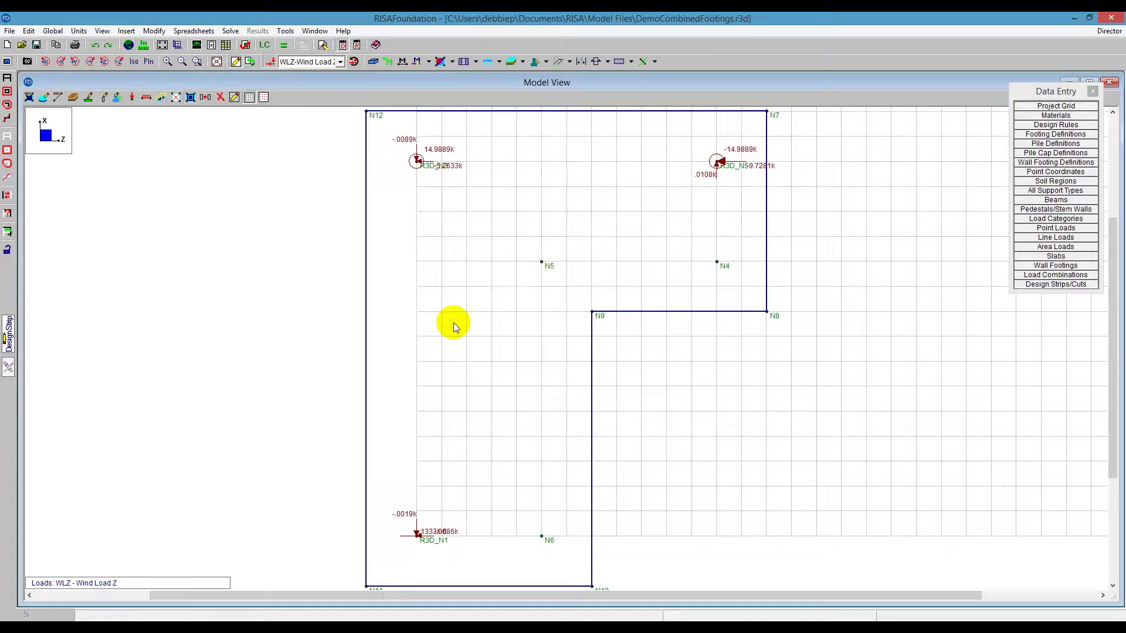
scroll(453, 322, down, 5)
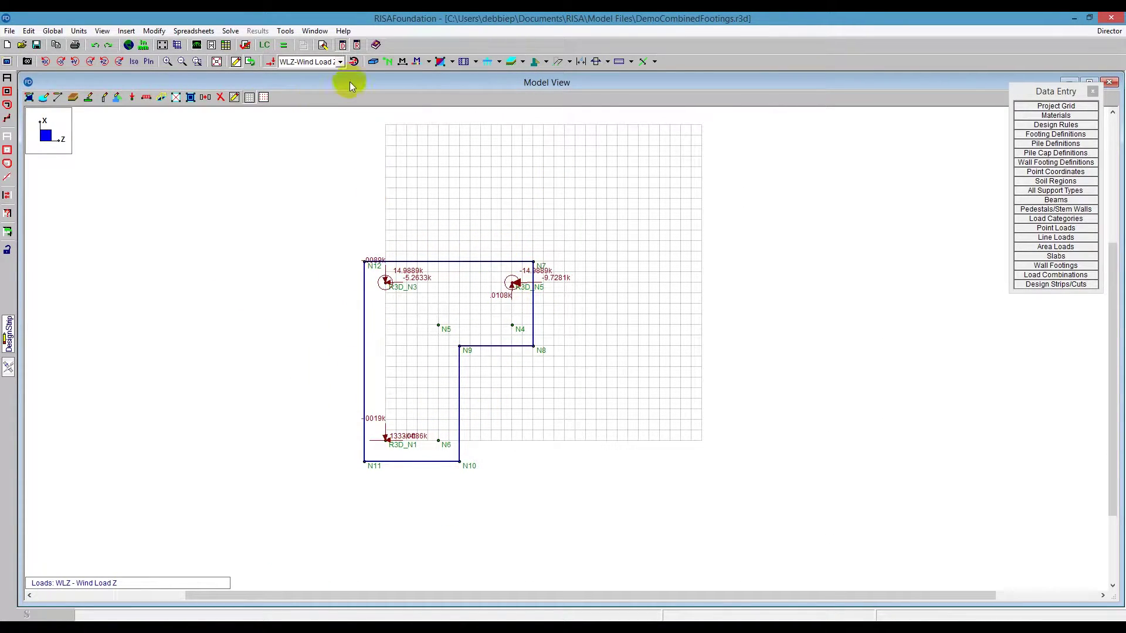
Hide the grid and view the footing as a solid rendered slab in isometric view
click(248, 98)
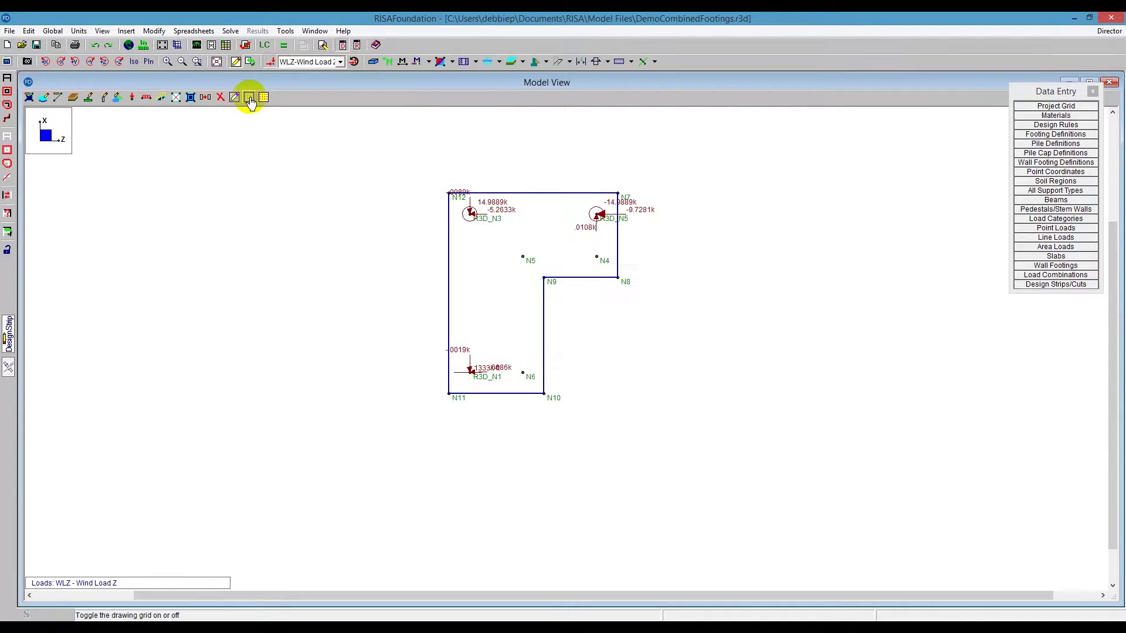
click(374, 63)
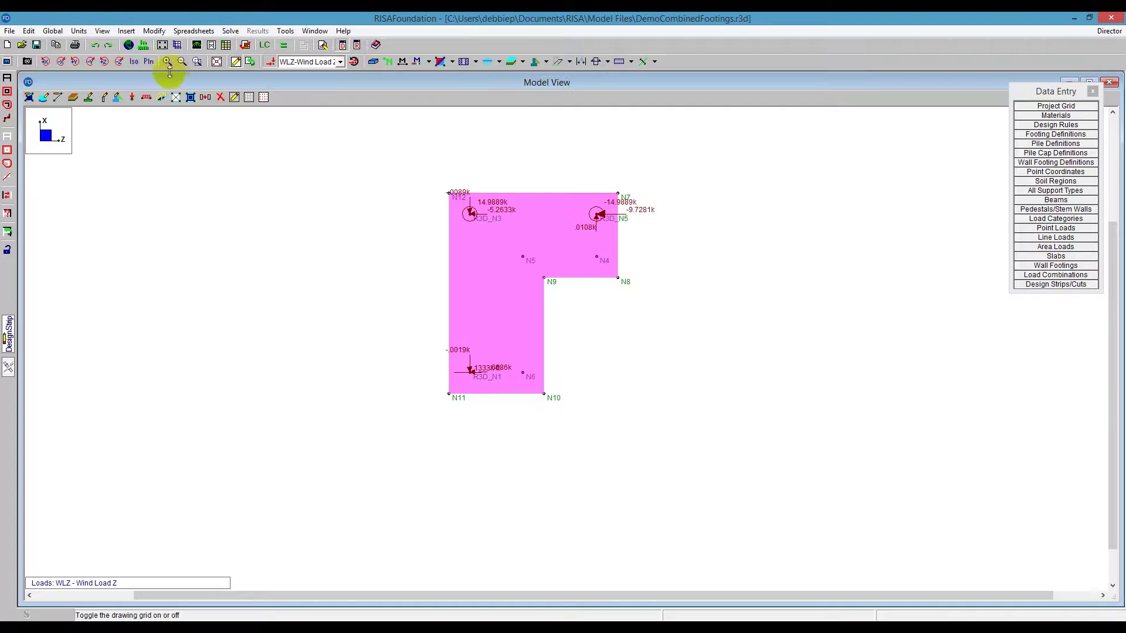
click(133, 61)
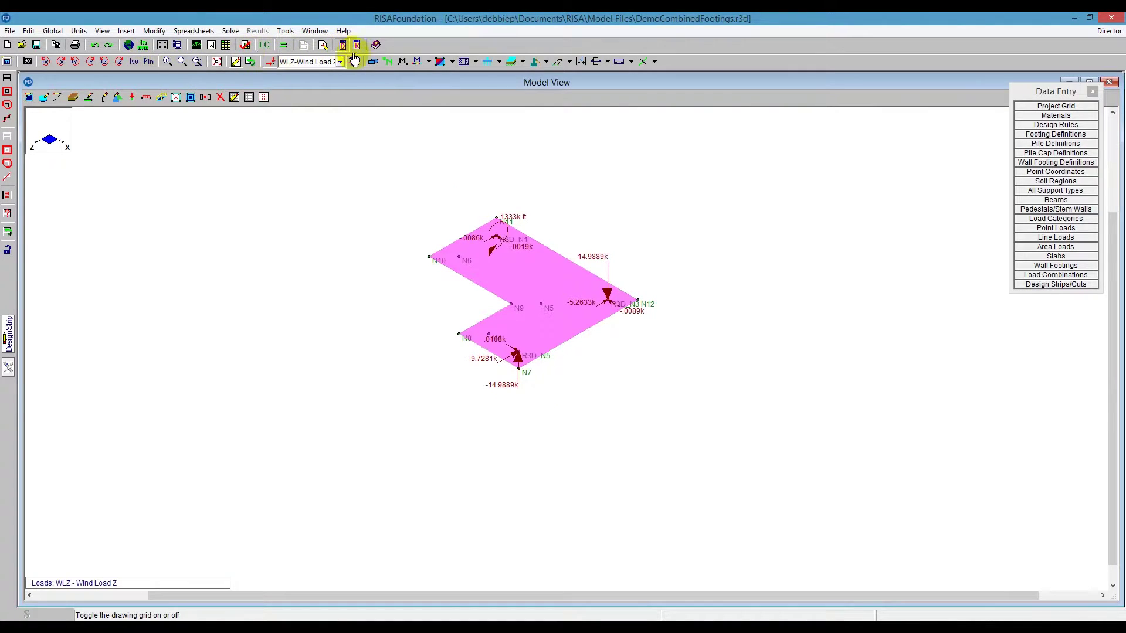
click(373, 63)
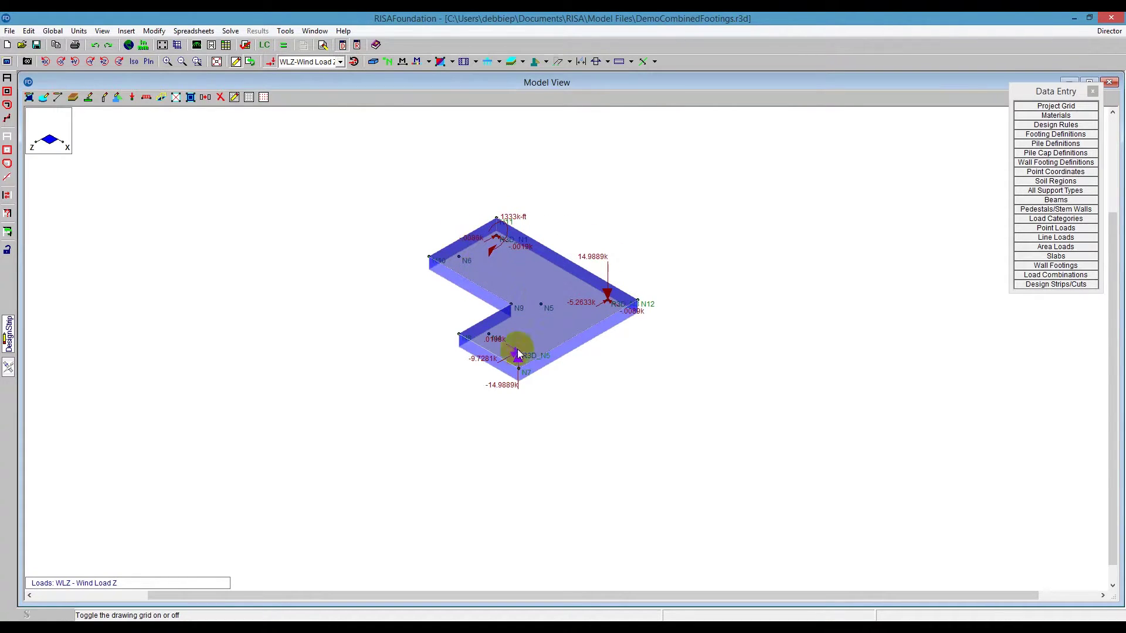
In plan view, configure 12 in by 12 in Conc4000NW pedestals in the pedestal settings
click(150, 64)
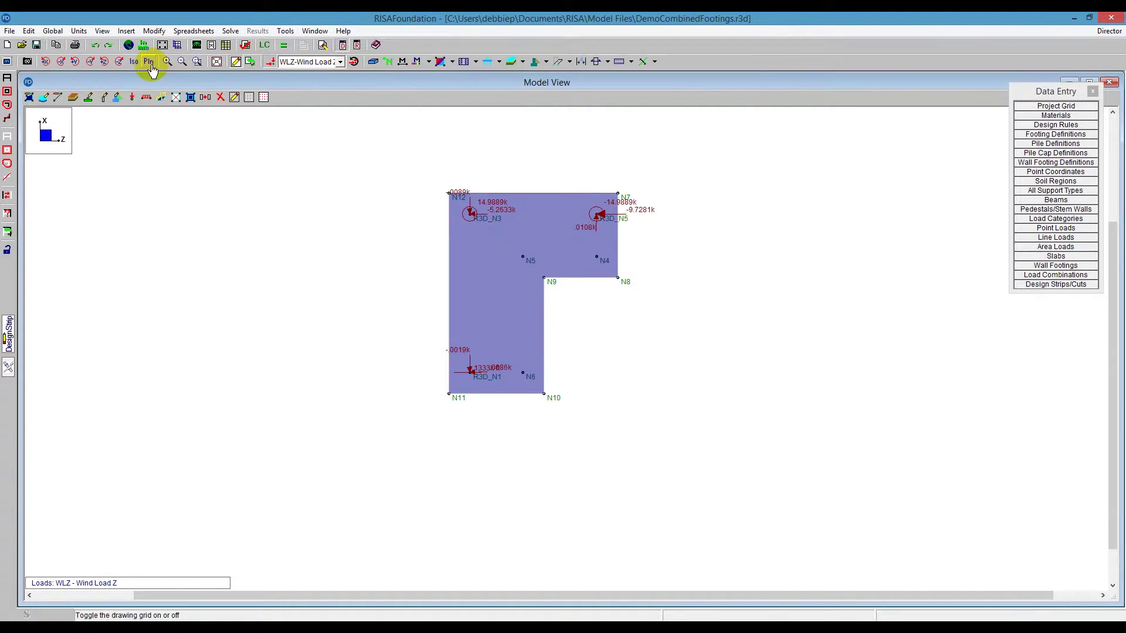
click(102, 106)
drag(118, 100, 193, 146)
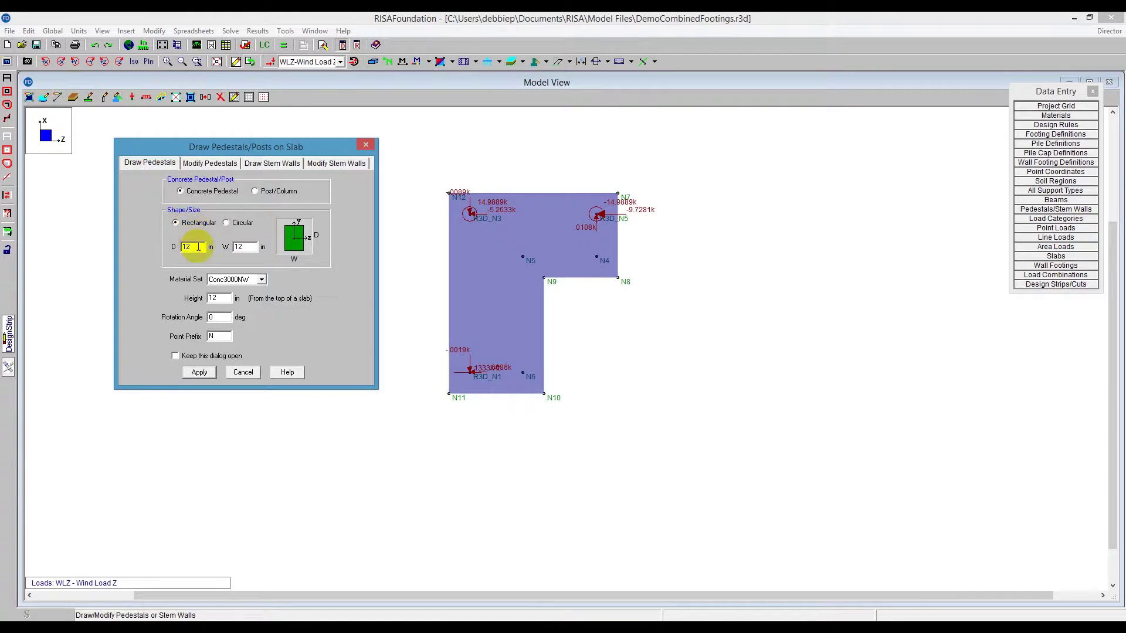
drag(198, 247, 161, 247)
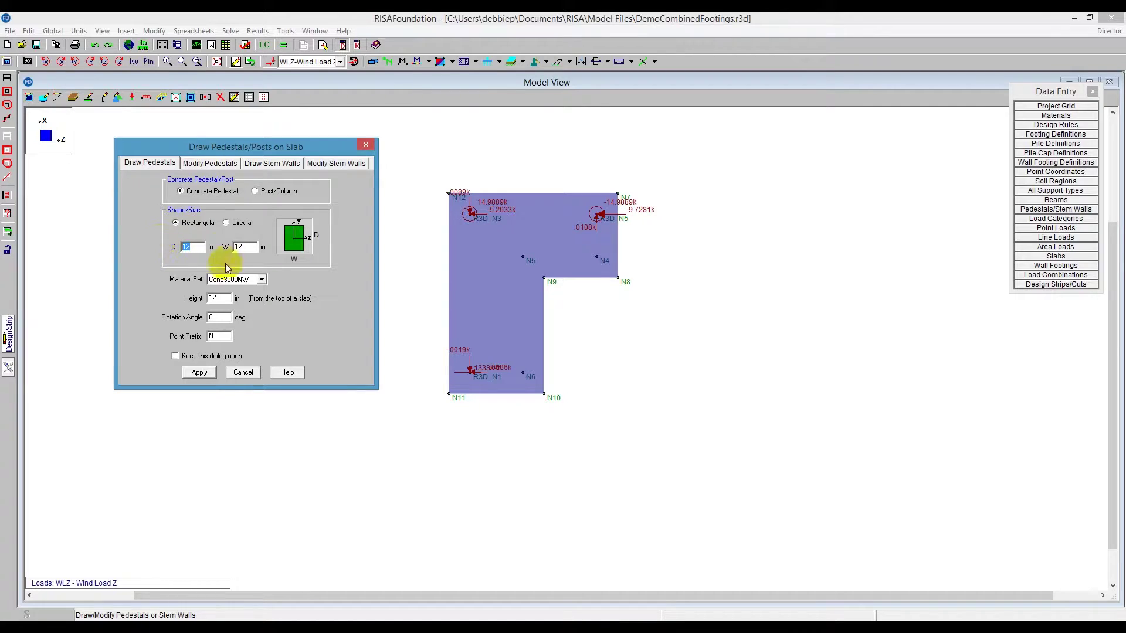
click(251, 281)
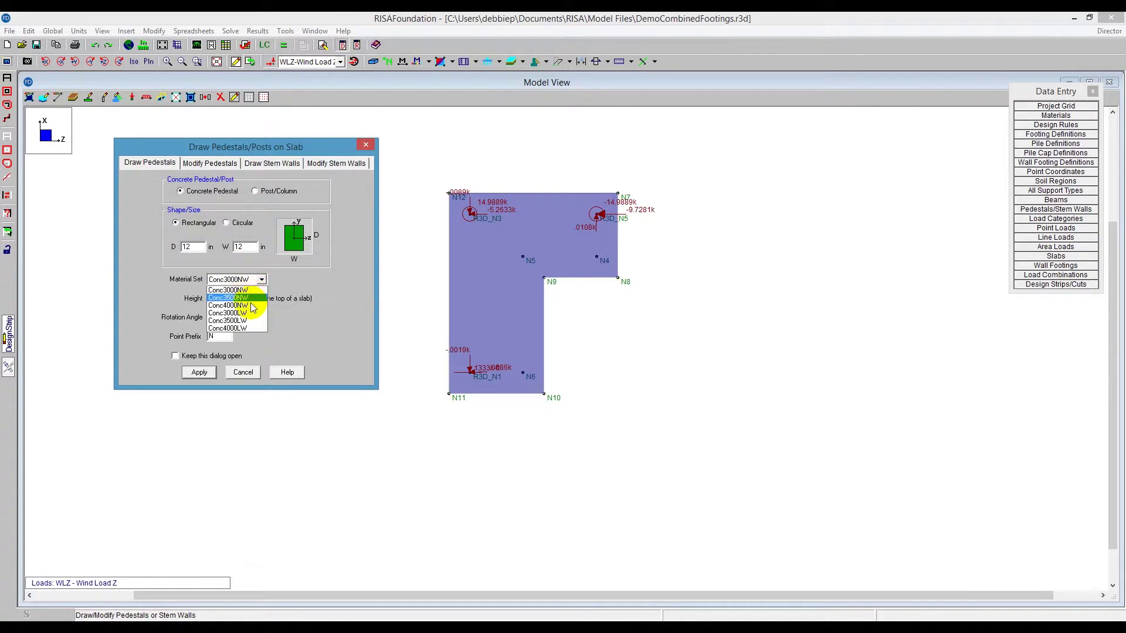
click(251, 305)
drag(215, 298, 164, 309)
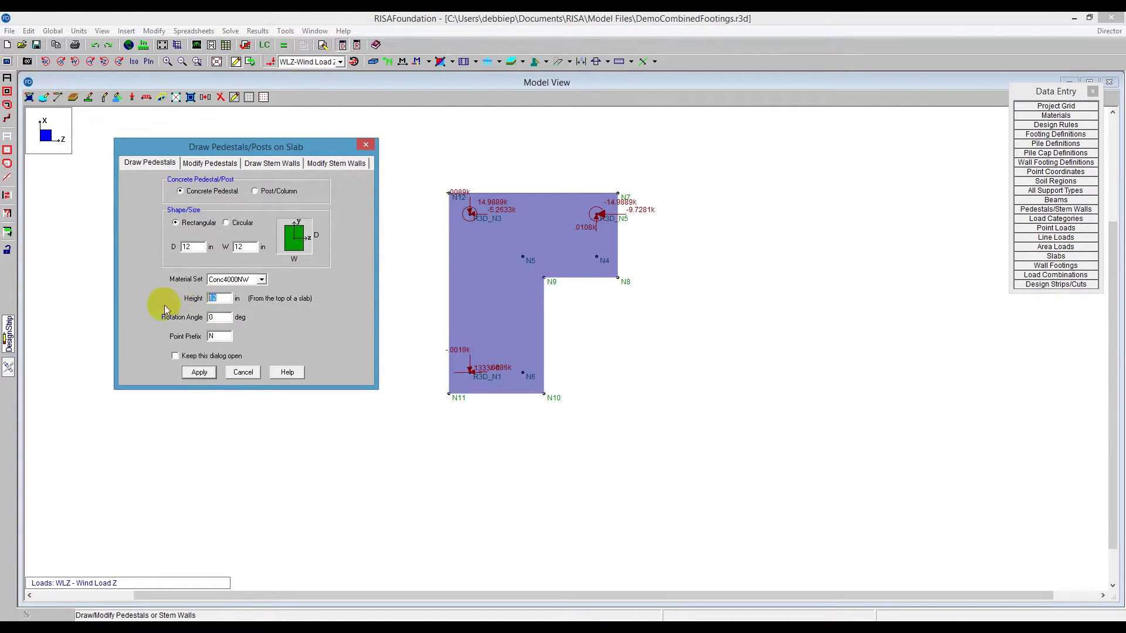
click(197, 372)
Place pedestals at column points R3D_N3, R3D_N5 and R3D_N1, then view isometrically
click(470, 214)
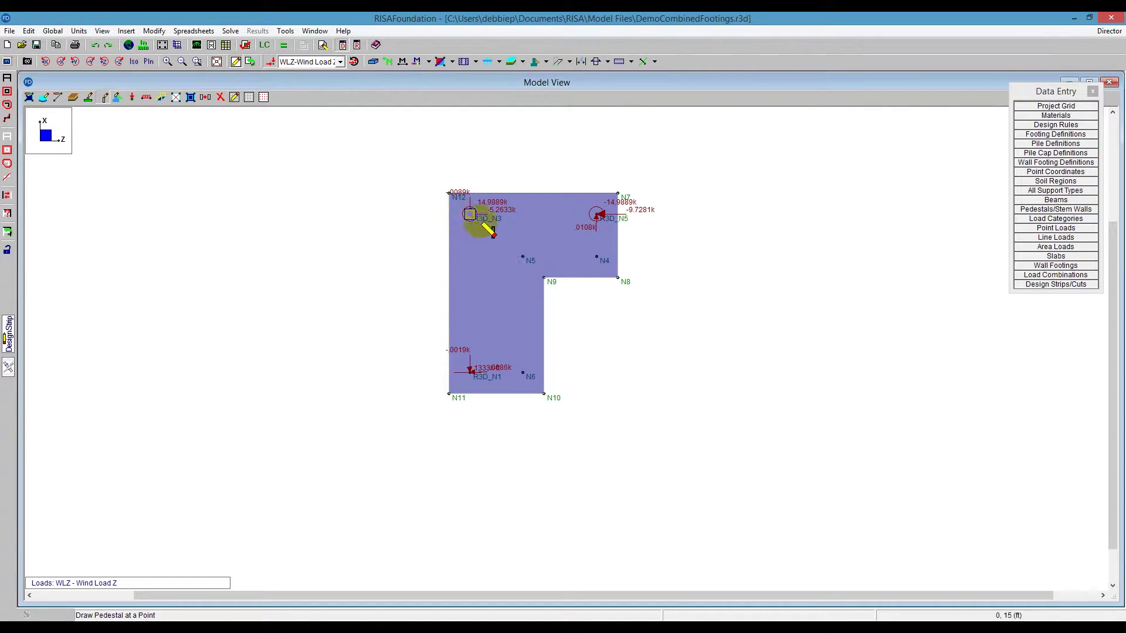
click(597, 219)
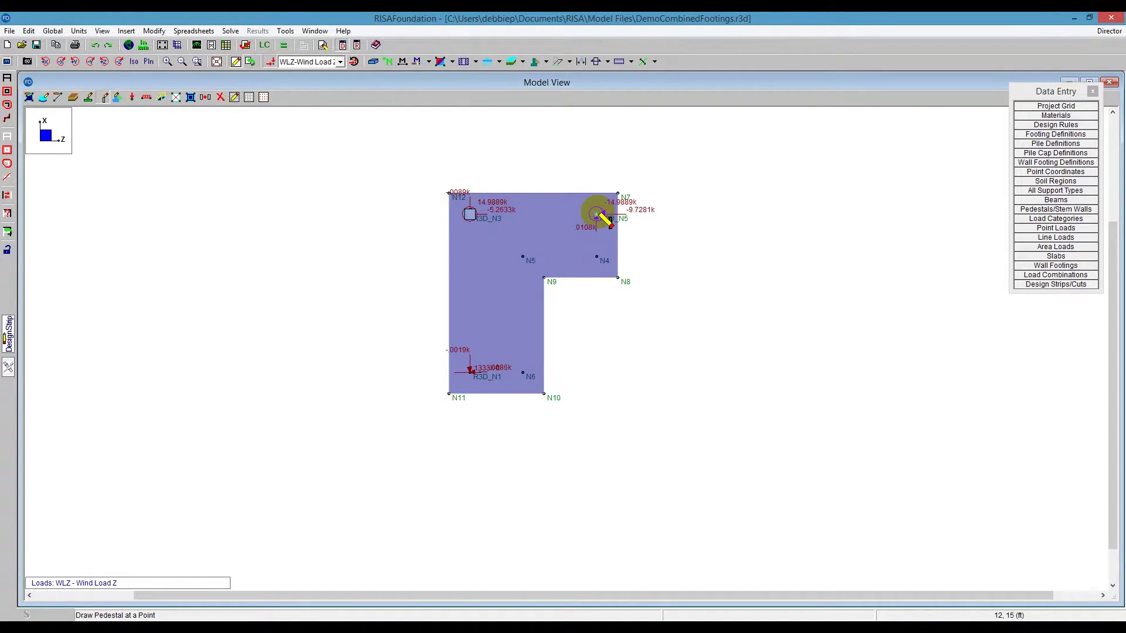
click(470, 373)
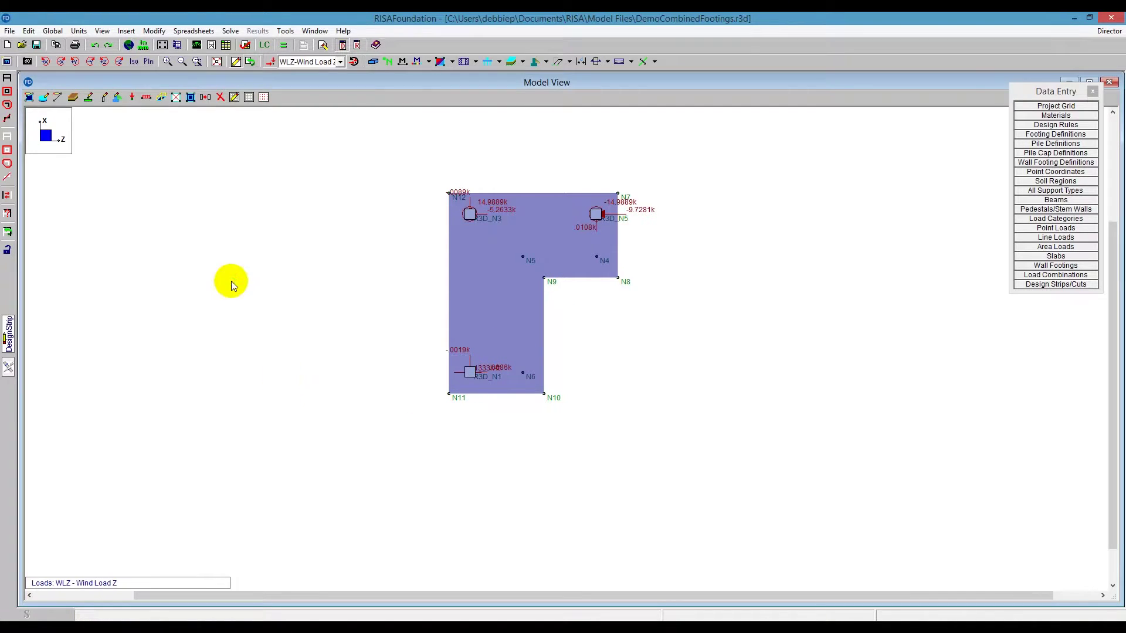
click(134, 61)
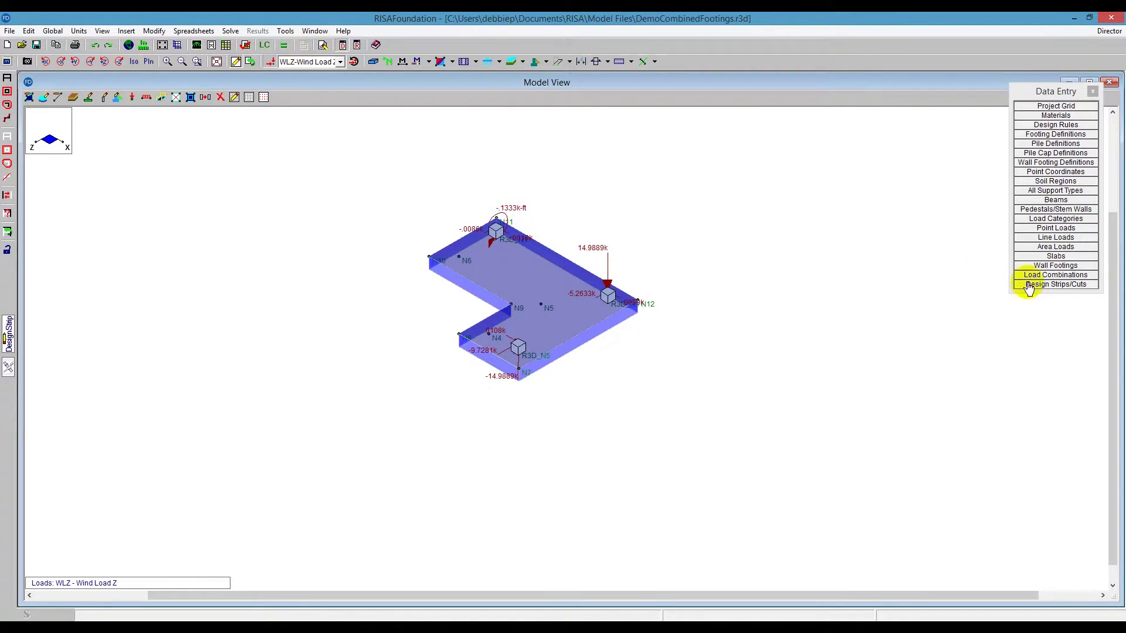
Mark the Service and Strength rows in Load Combinations and delete them with Delete Marked Lines
click(149, 61)
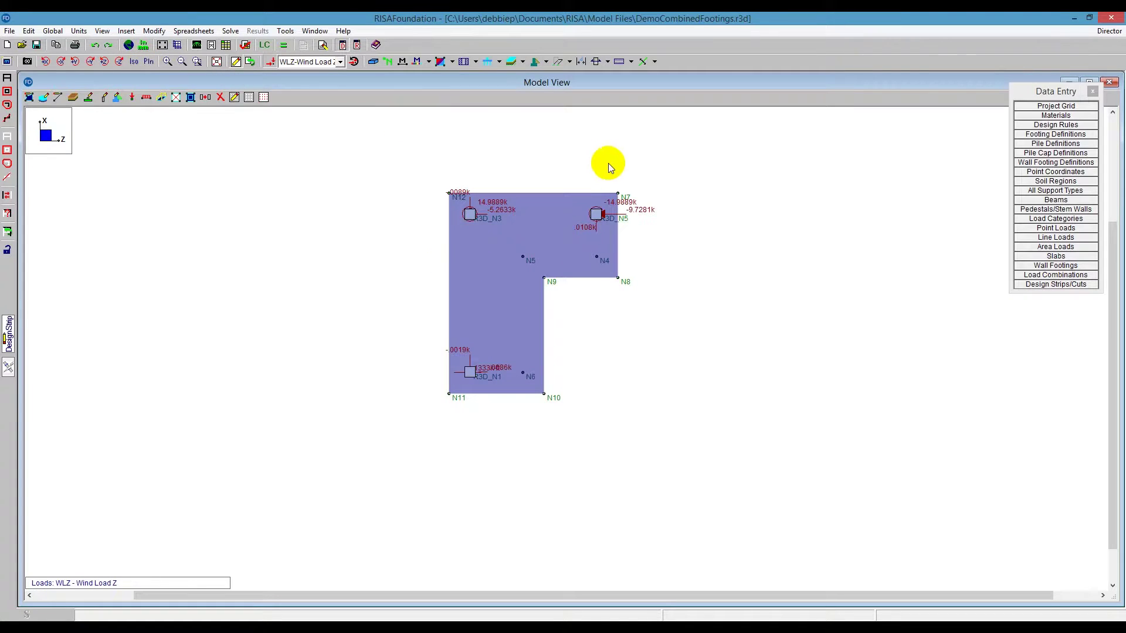
click(1044, 275)
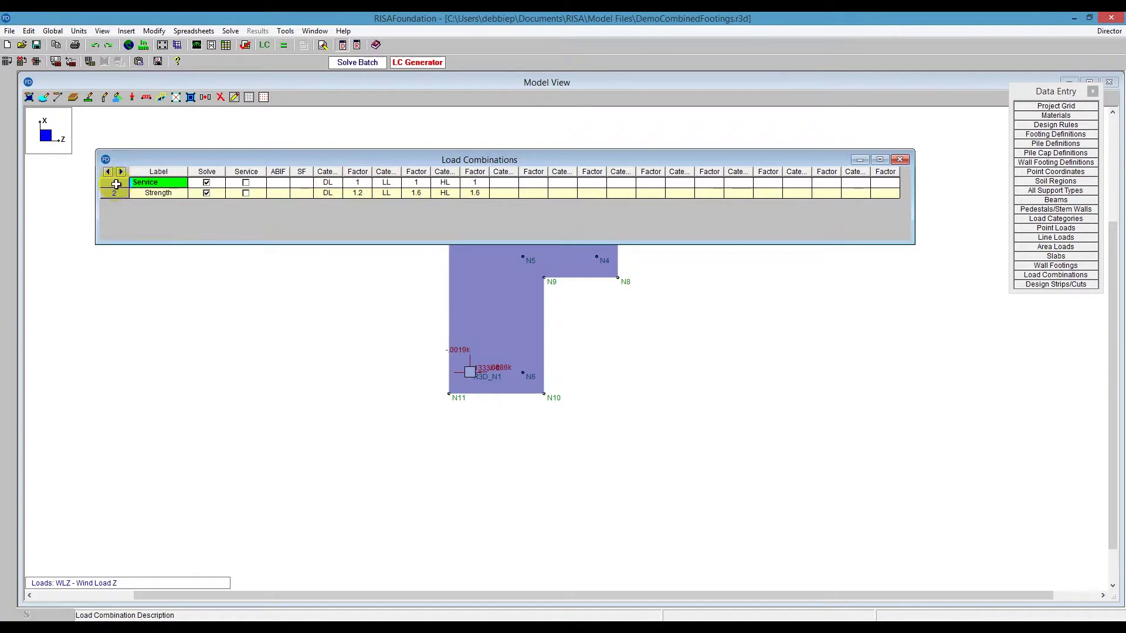
drag(116, 184, 115, 194)
click(151, 185)
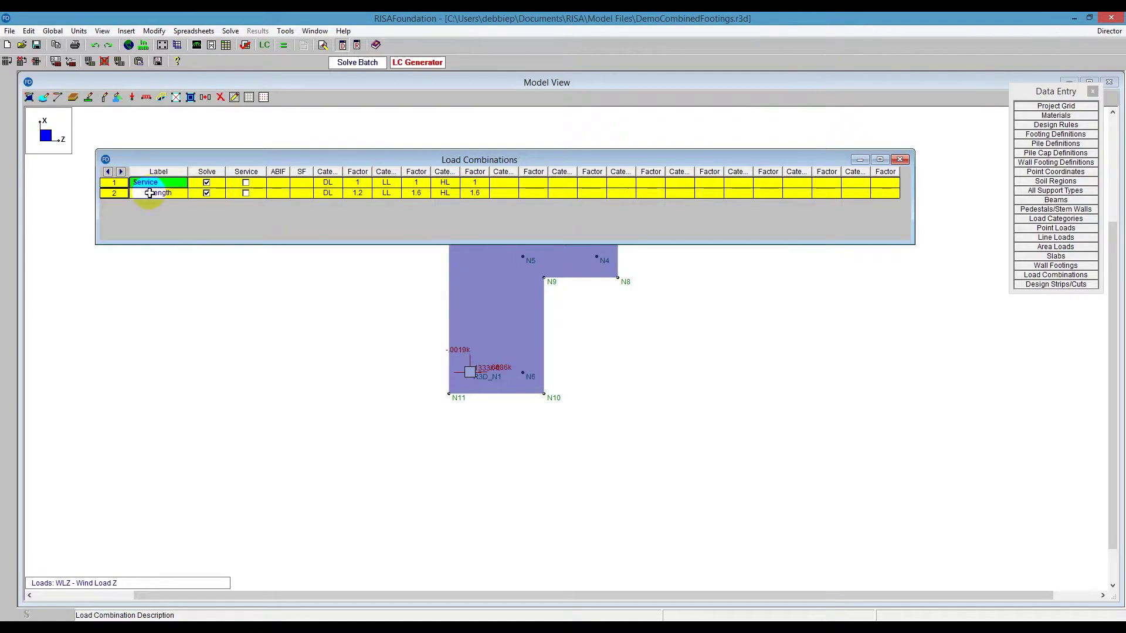
click(157, 184)
right_click(157, 183)
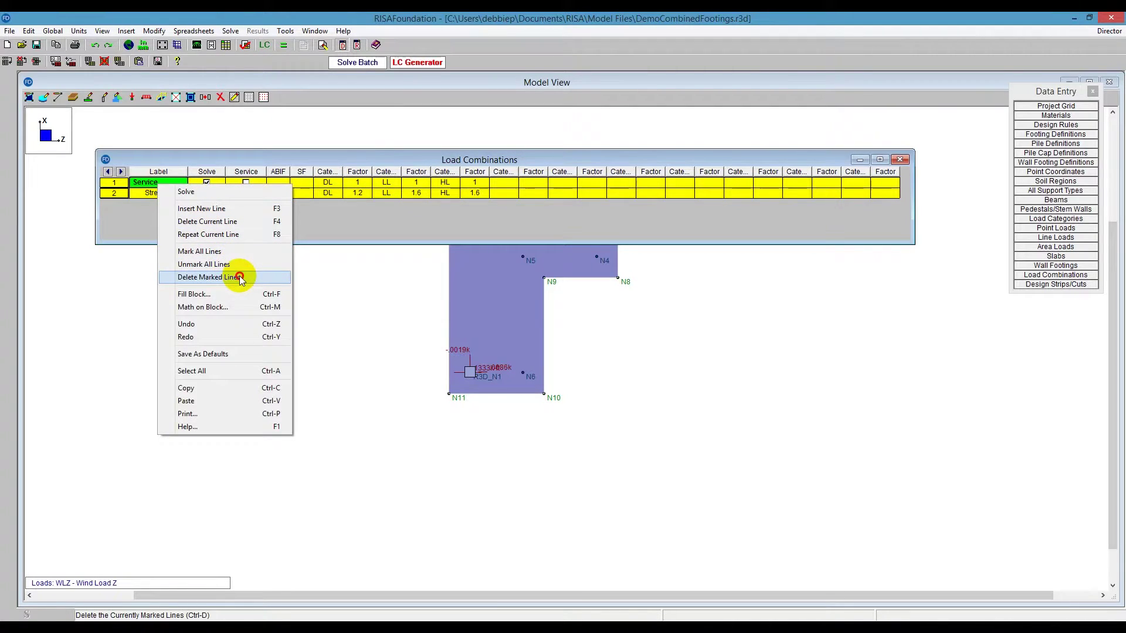
click(240, 280)
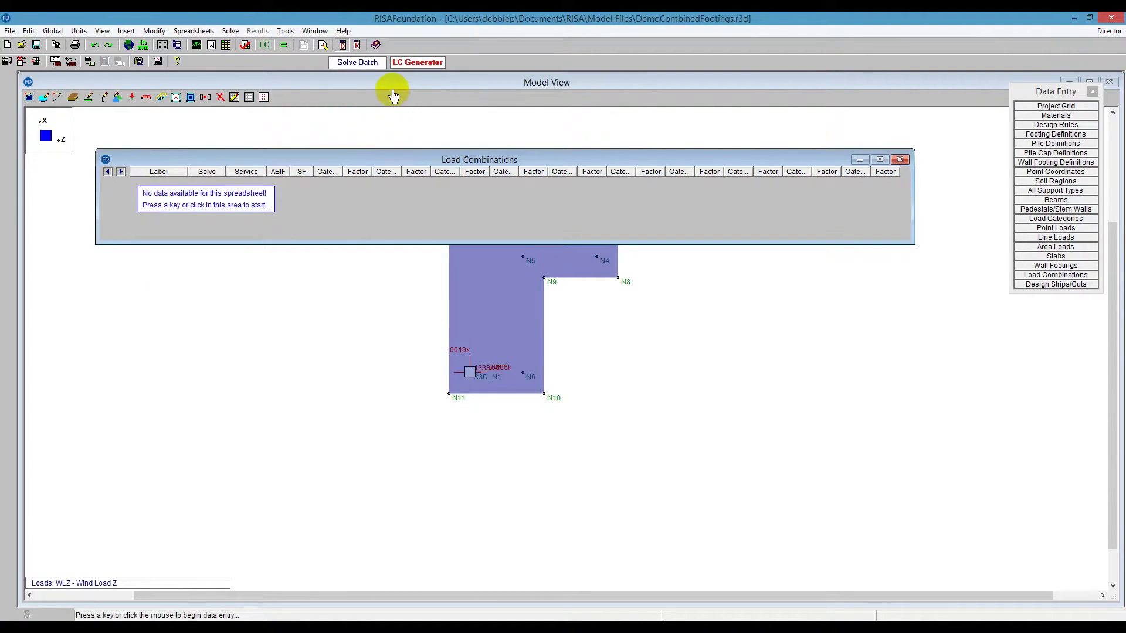
click(430, 69)
Generate 2012 IBC ASD load combinations with reversible X + Z wind
drag(518, 206, 532, 214)
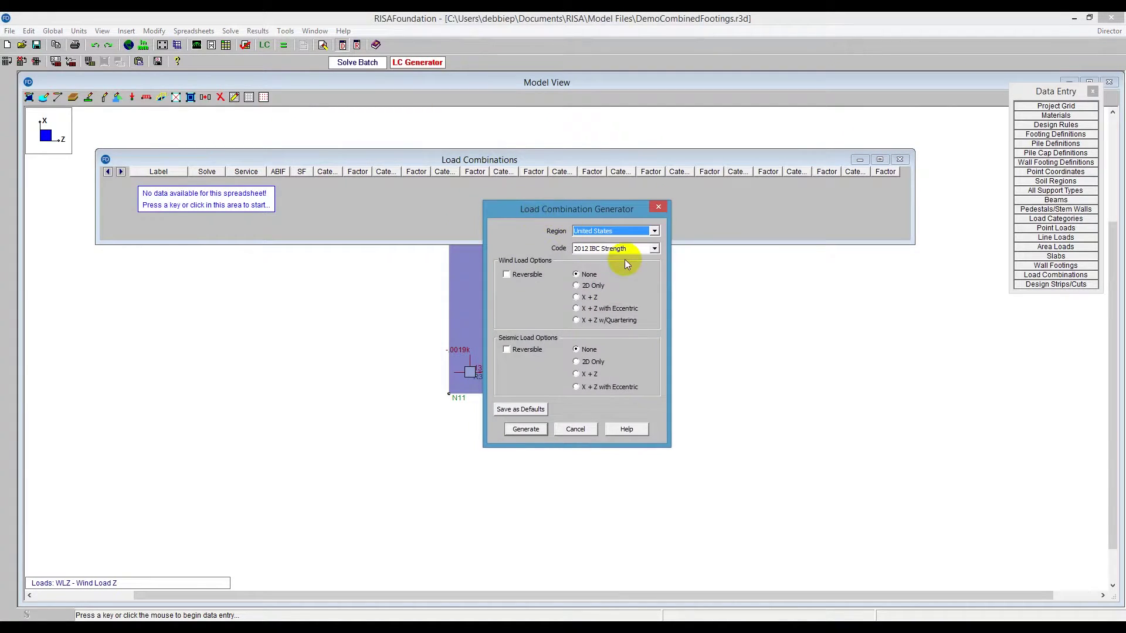
click(619, 253)
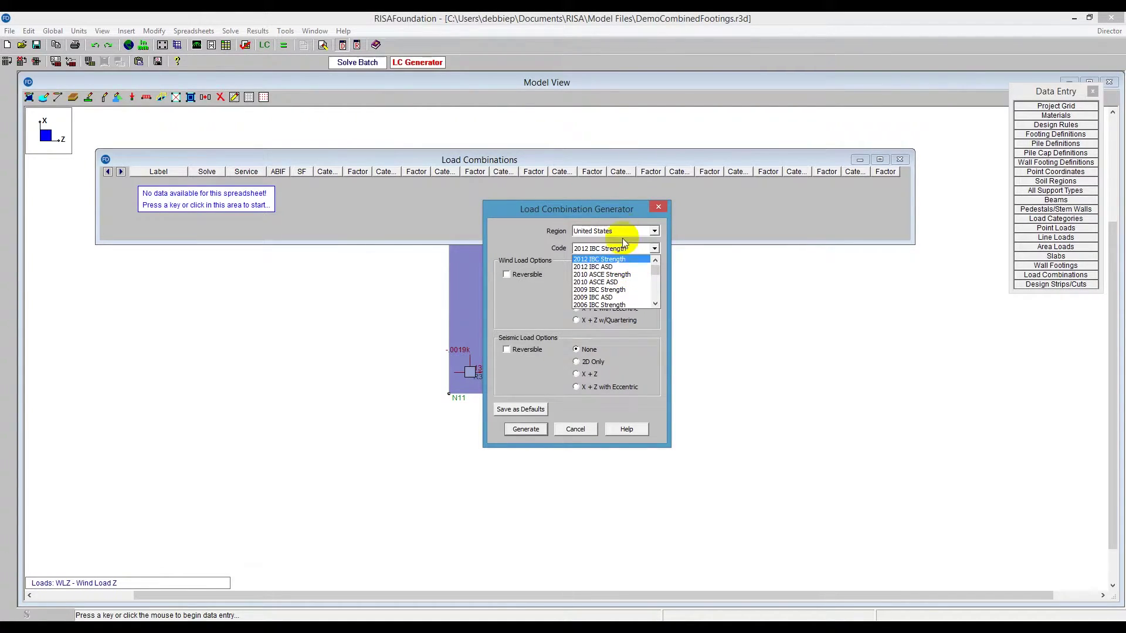
click(625, 269)
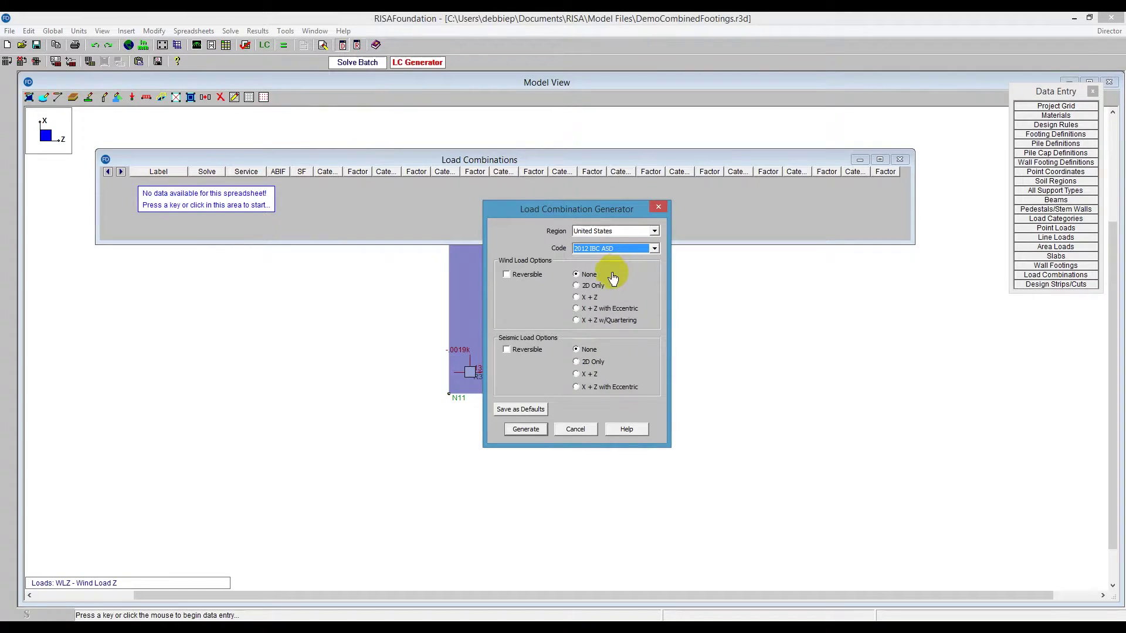
click(531, 277)
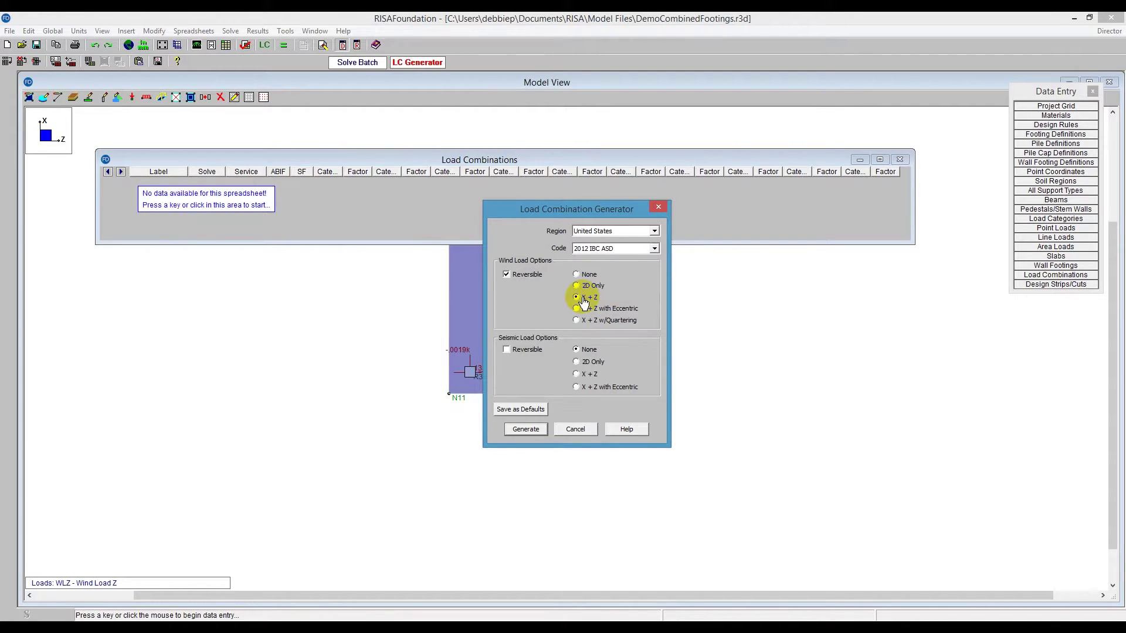
click(540, 432)
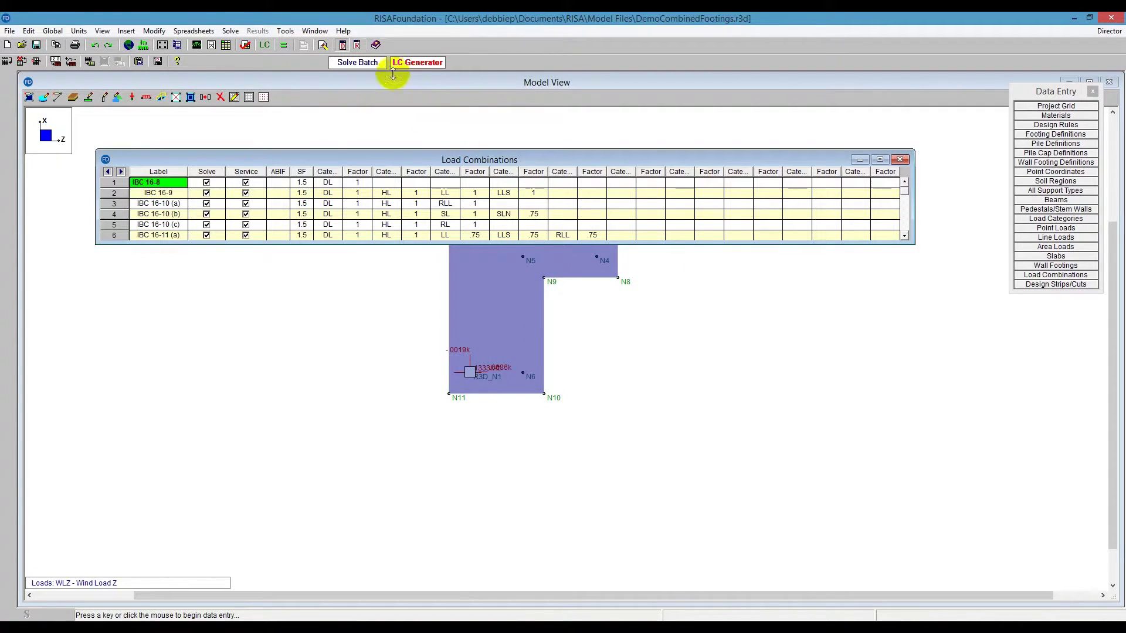
Add 2010 ASCE Strength combinations, review the enlarged combinations table, then close it
click(409, 66)
click(597, 241)
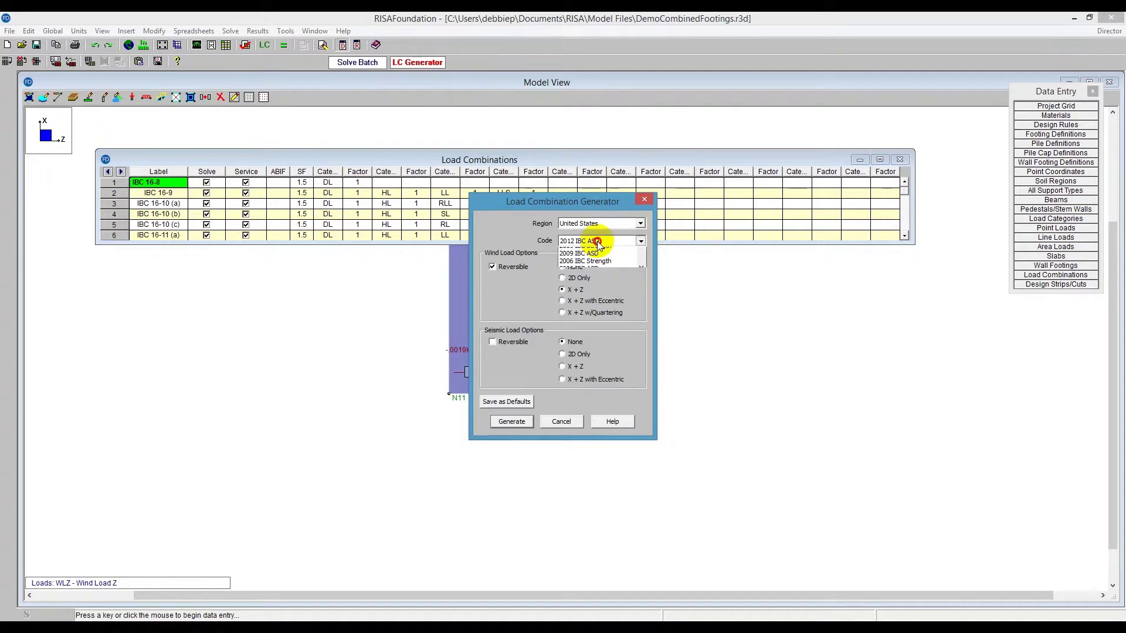
click(605, 259)
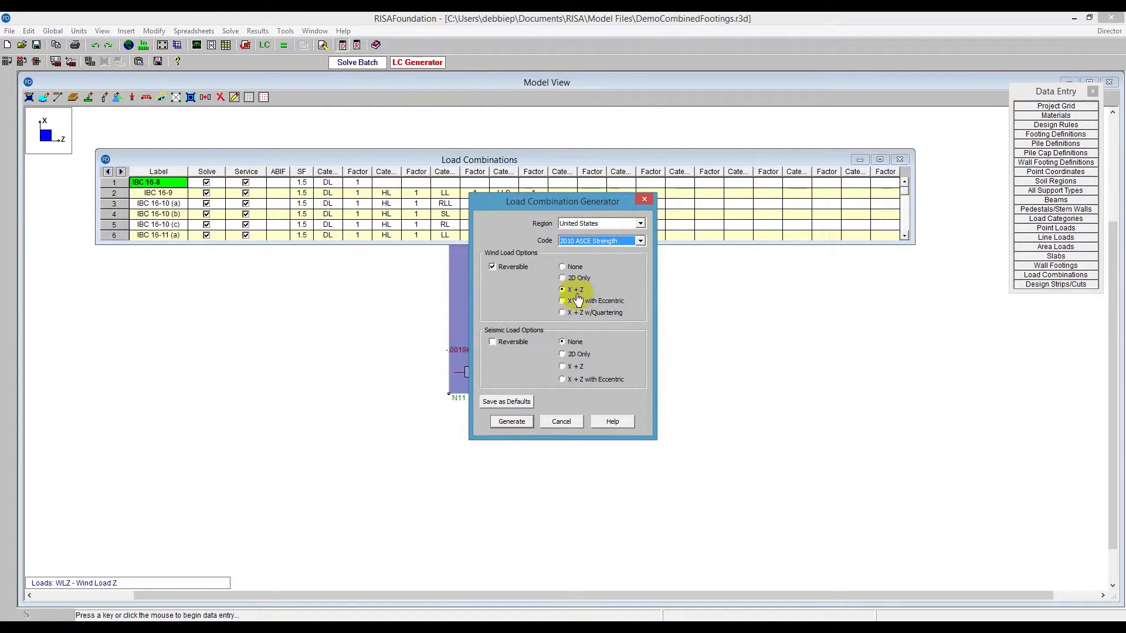
click(513, 422)
drag(505, 240, 494, 583)
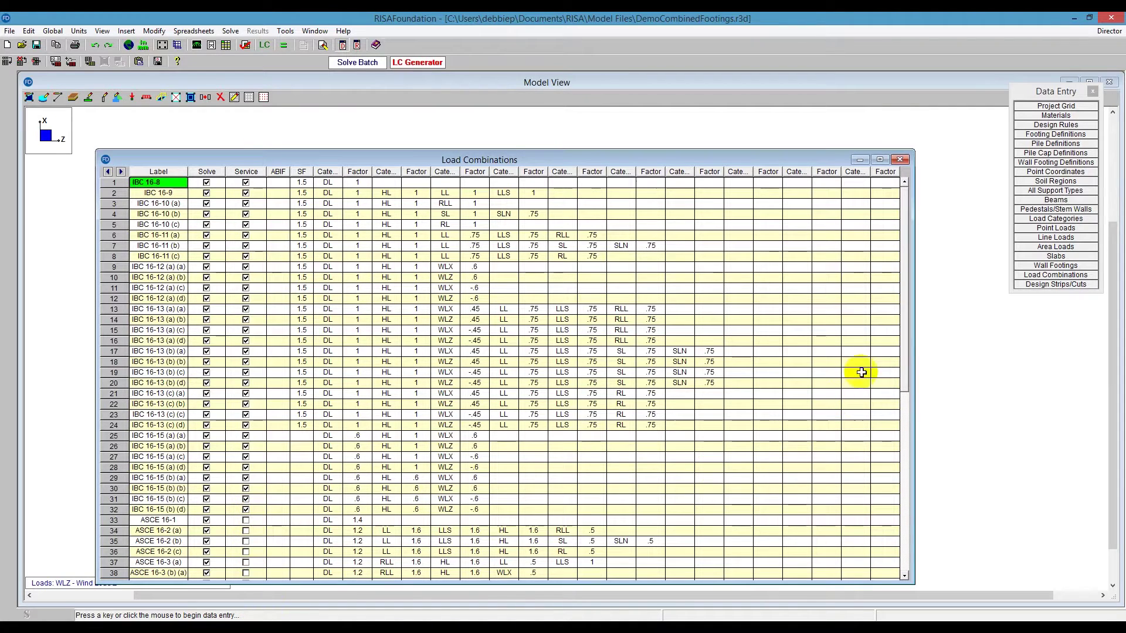
drag(904, 340, 893, 491)
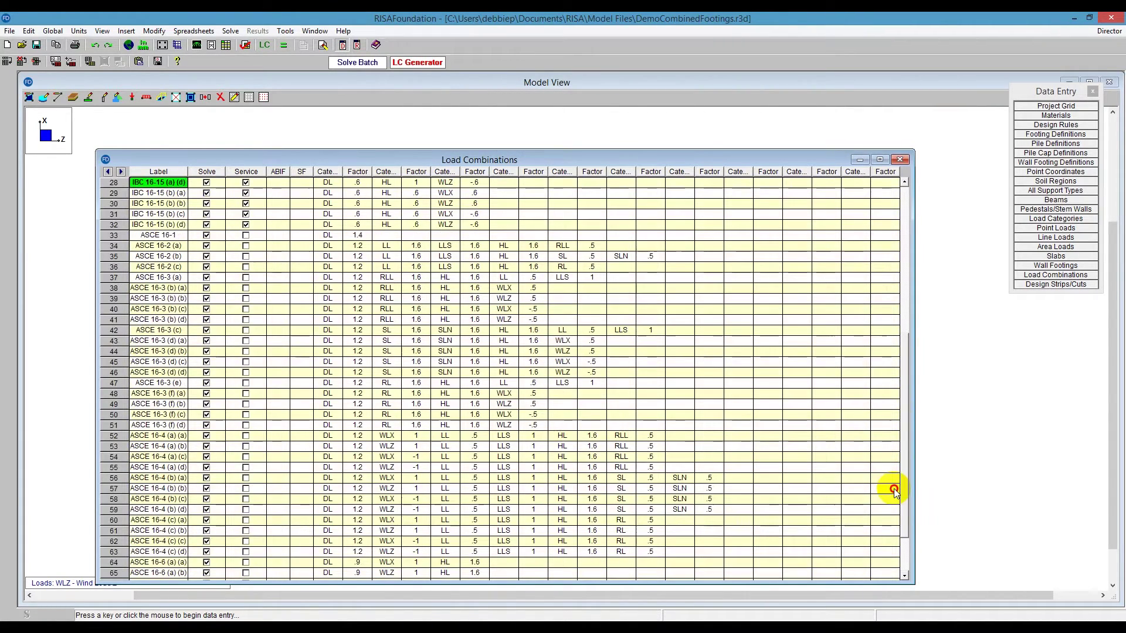
click(900, 160)
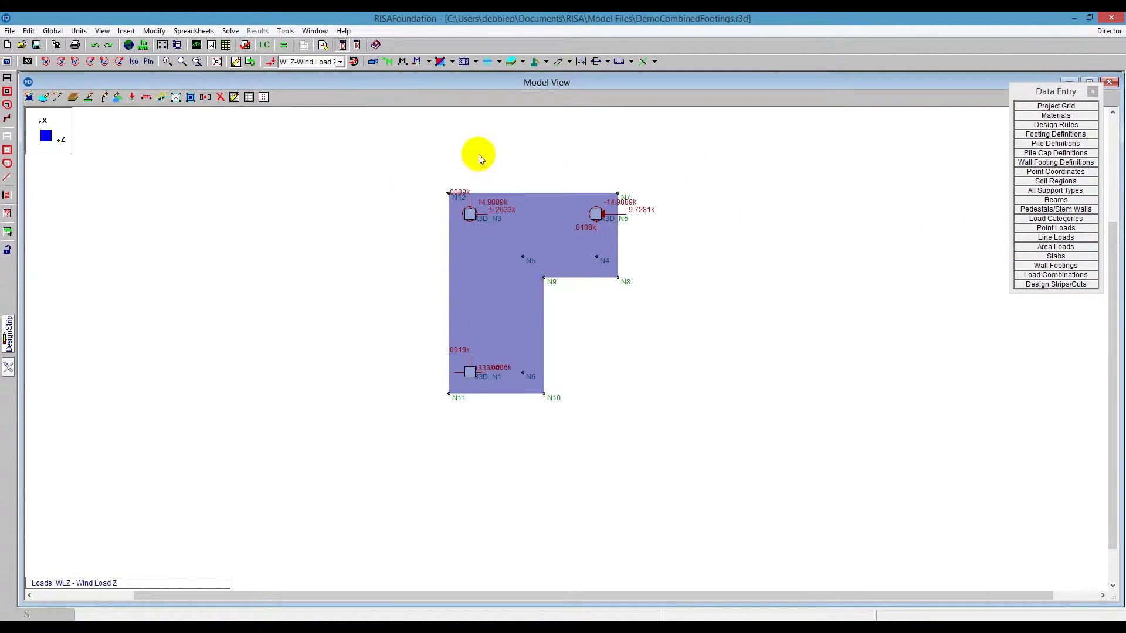
Solve the footing model and review the Point Reactions and Point Deflections tables
click(283, 44)
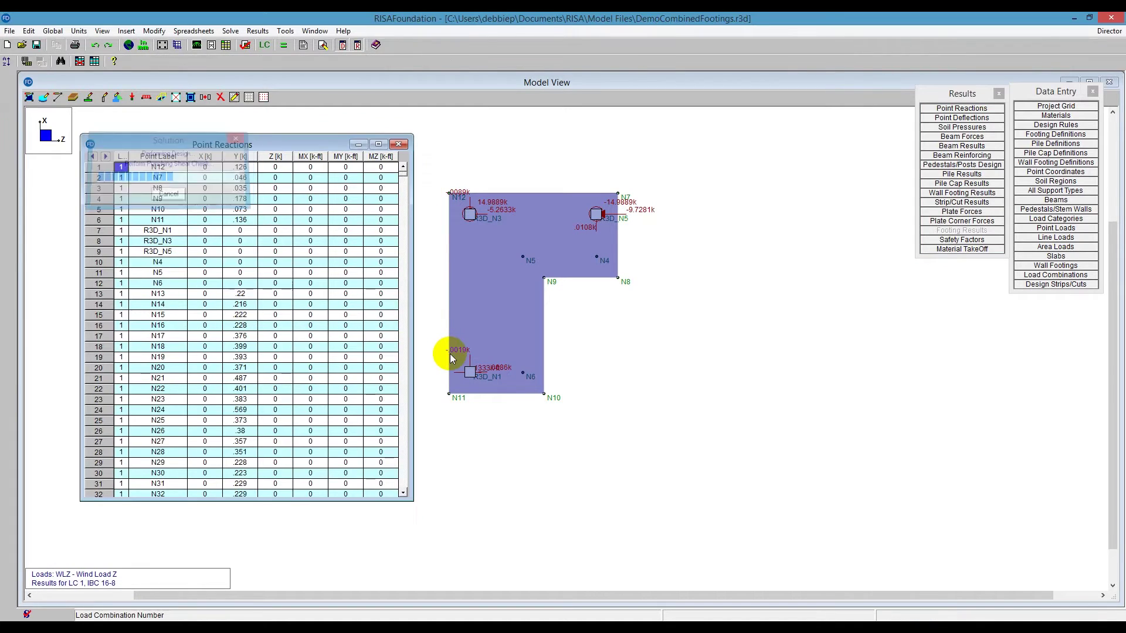
click(403, 145)
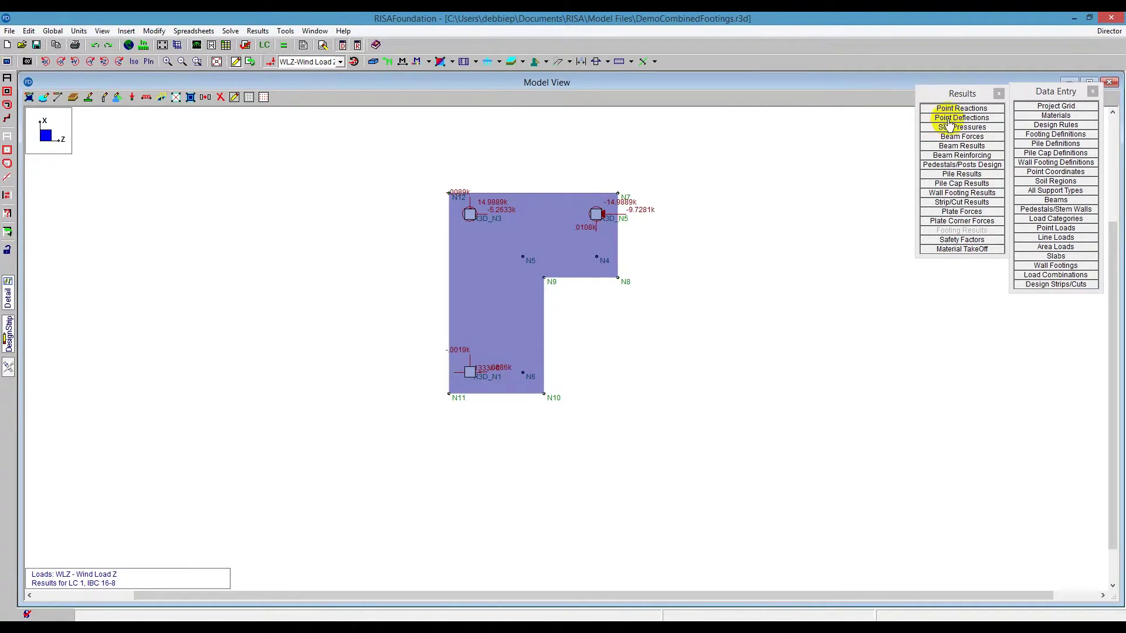
click(969, 108)
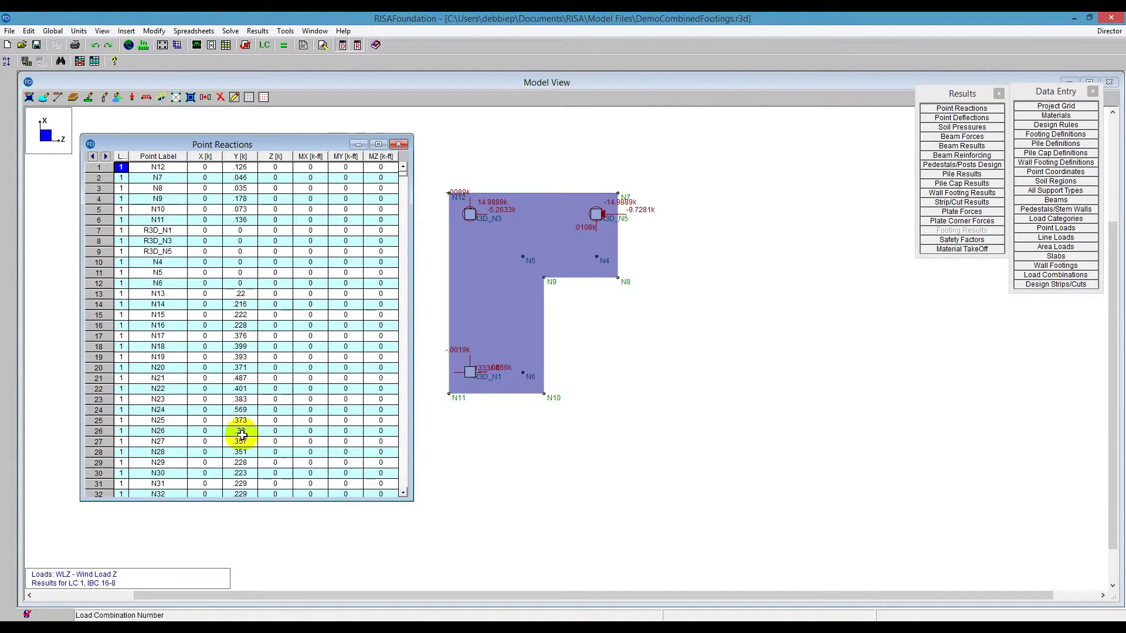
click(399, 144)
click(970, 117)
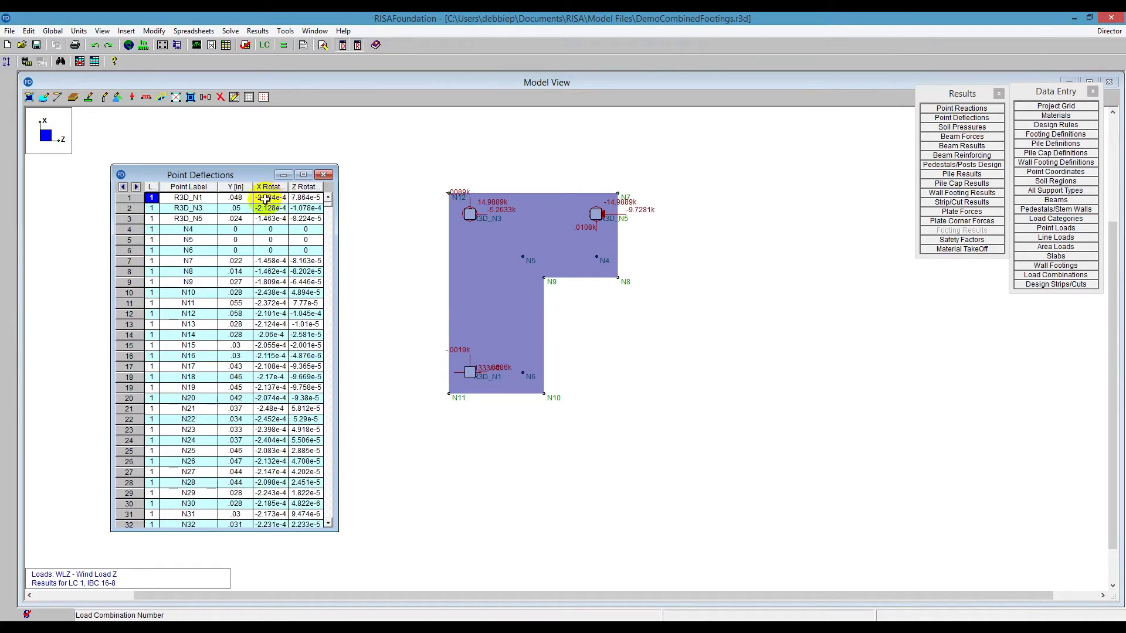
click(327, 175)
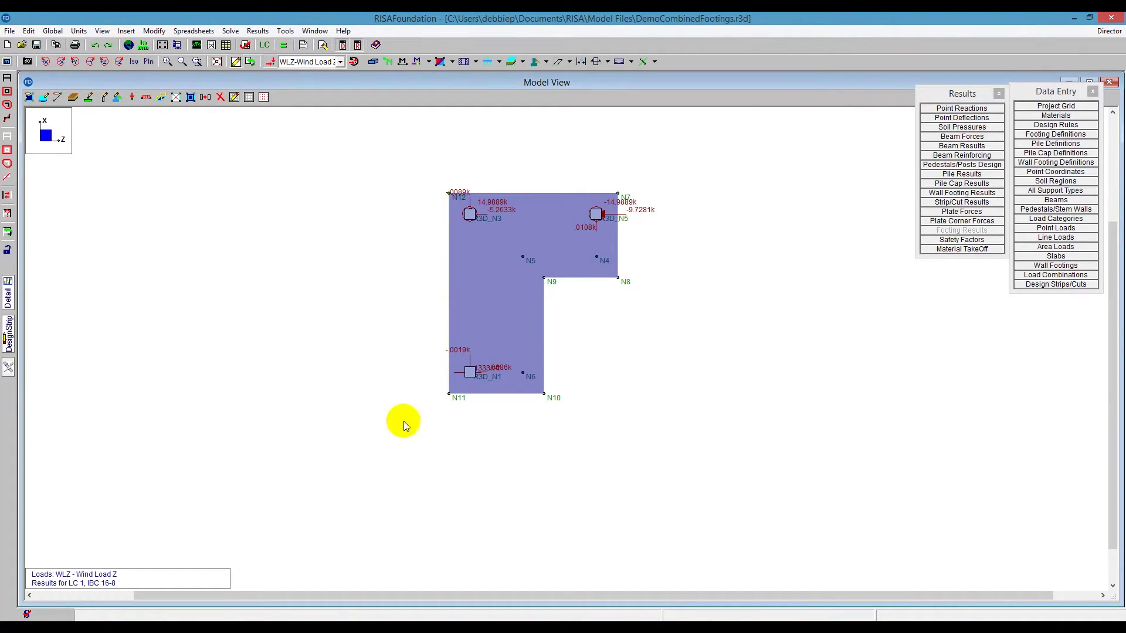
click(129, 47)
drag(536, 223, 222, 191)
click(193, 210)
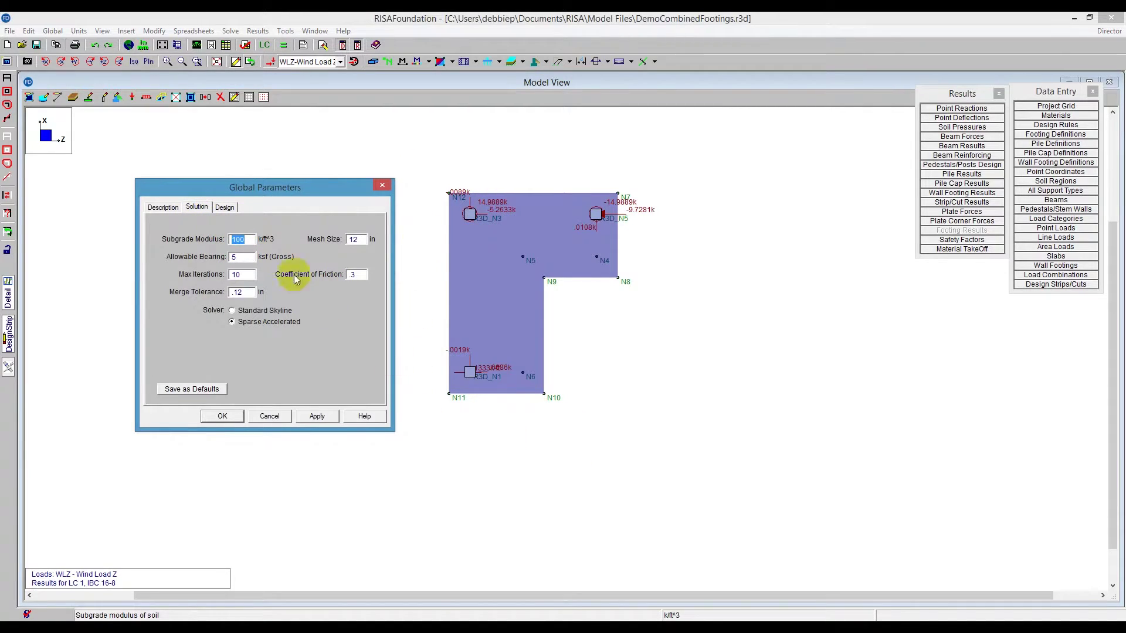
click(240, 257)
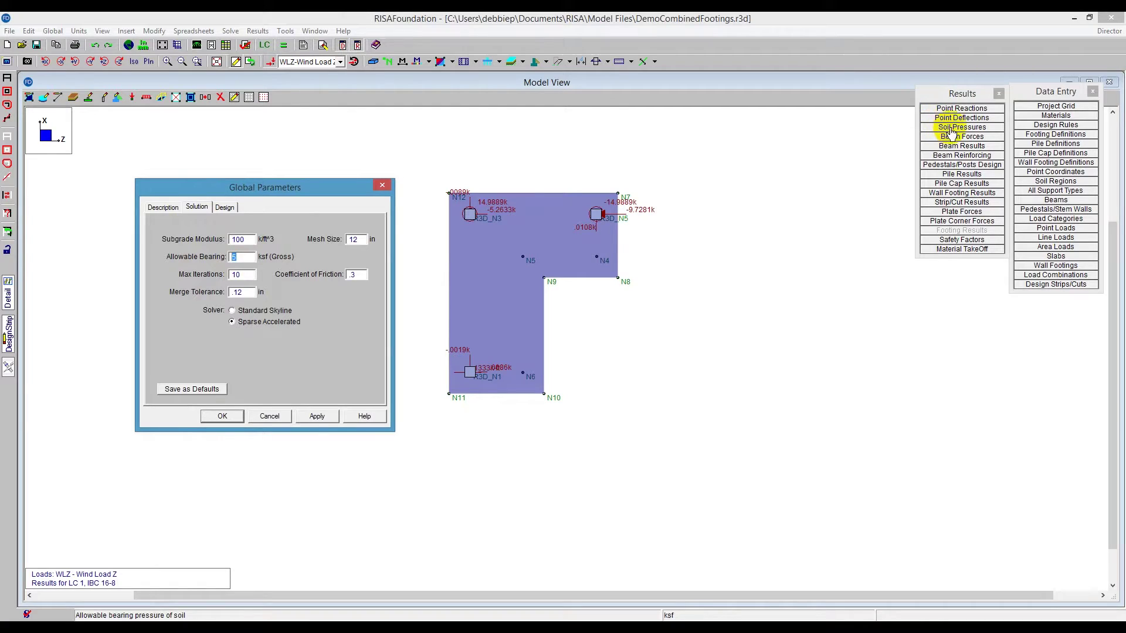
click(240, 419)
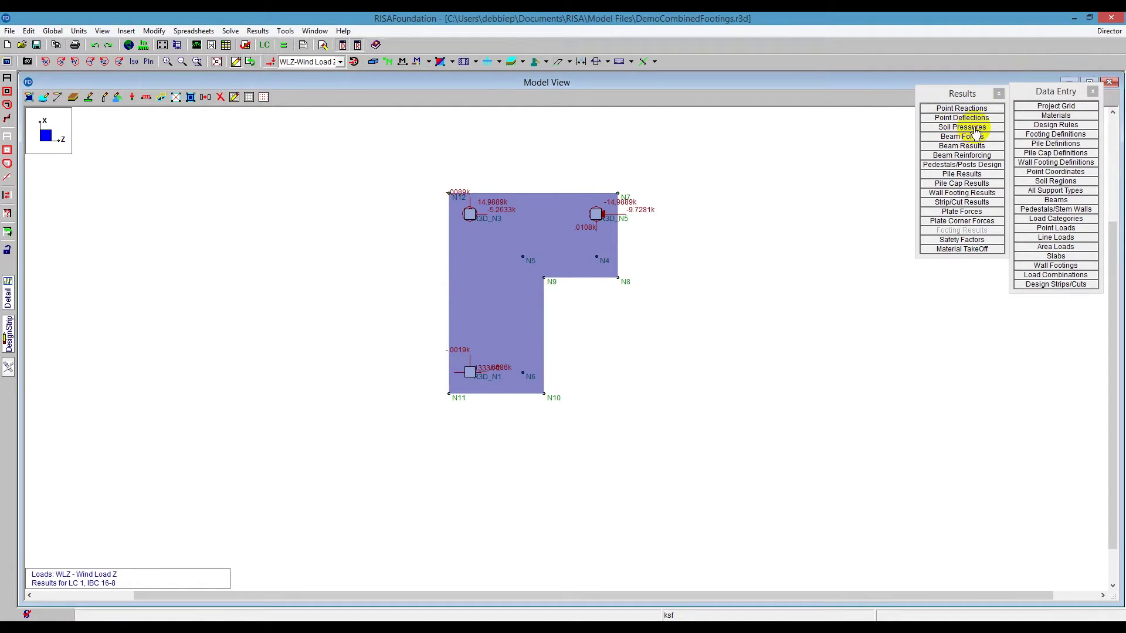
Open Envelope Soil Pressures, scroll down to node N263, then close the table
click(962, 128)
drag(338, 183, 315, 173)
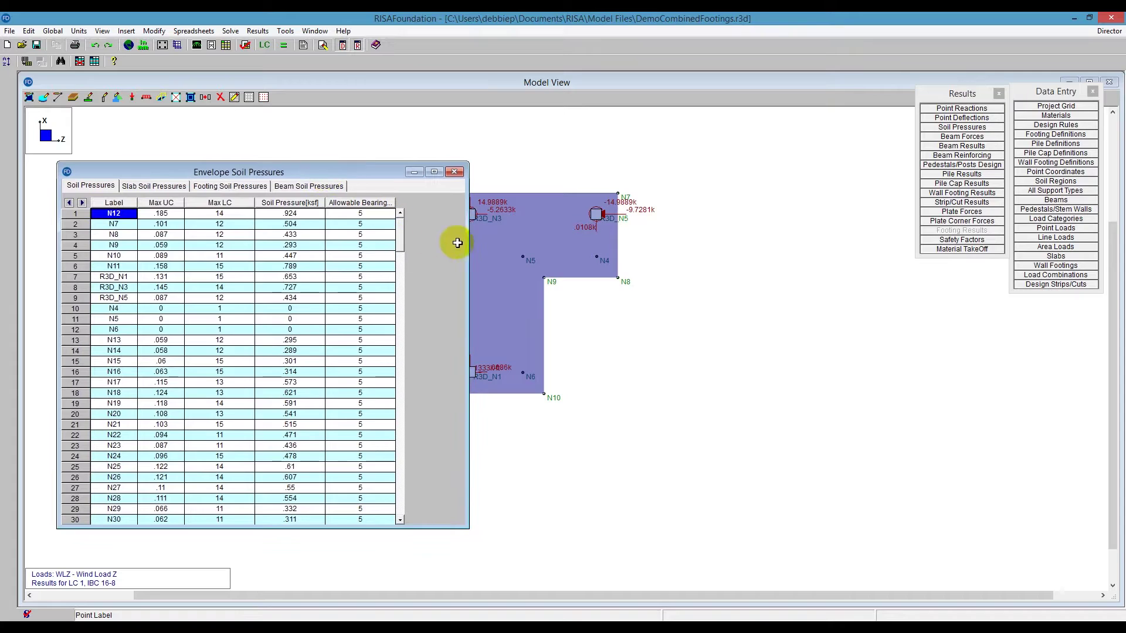
drag(468, 237, 422, 235)
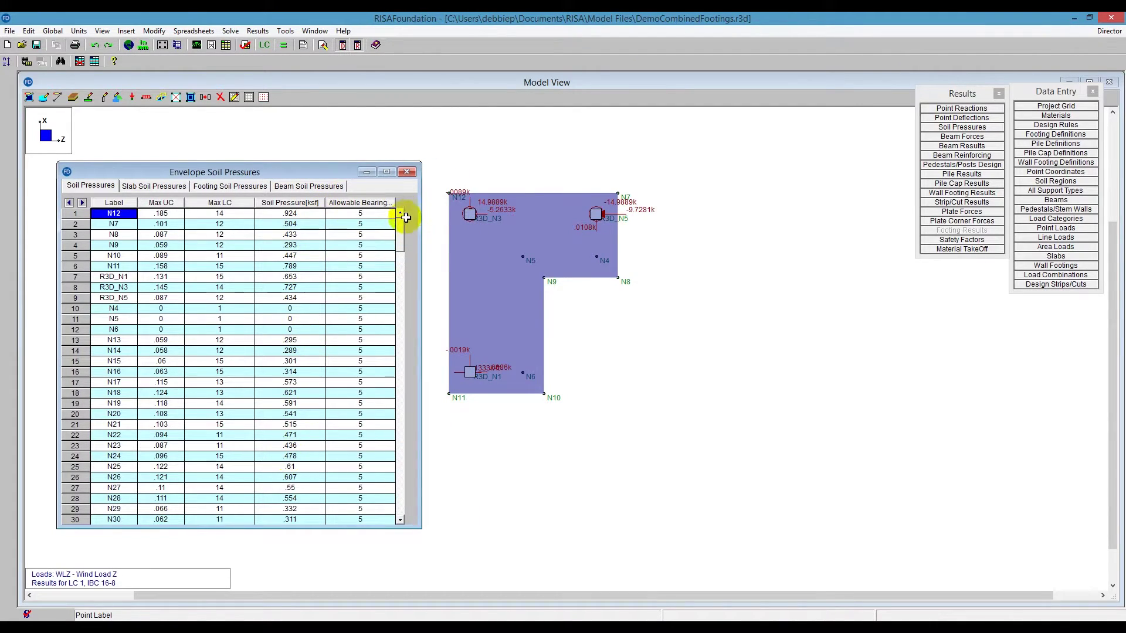
drag(402, 227, 391, 497)
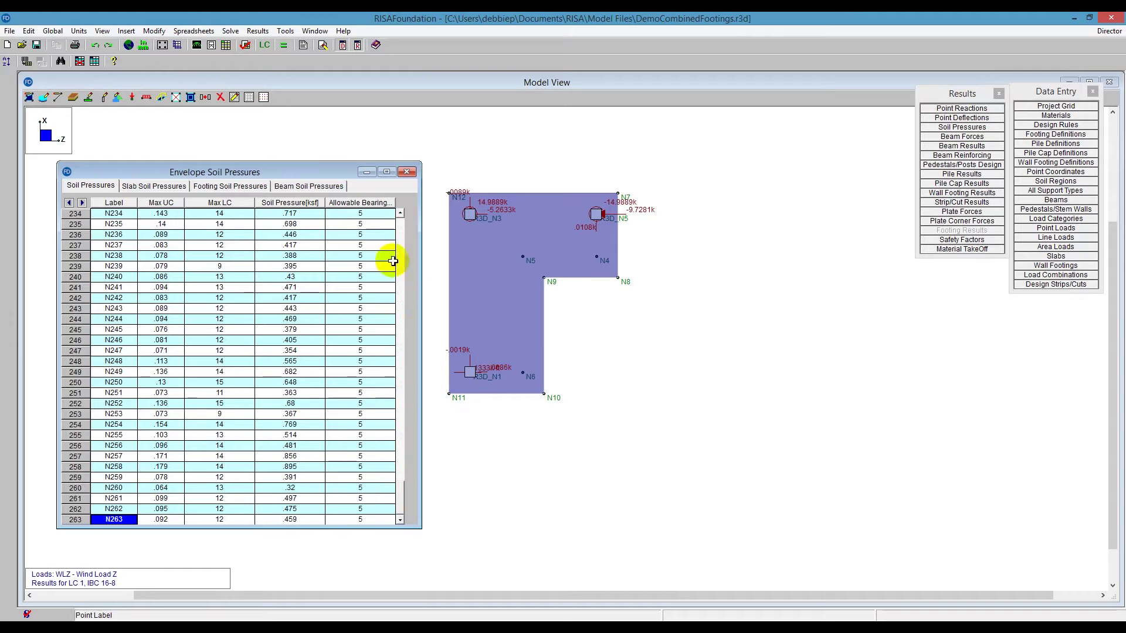
click(407, 173)
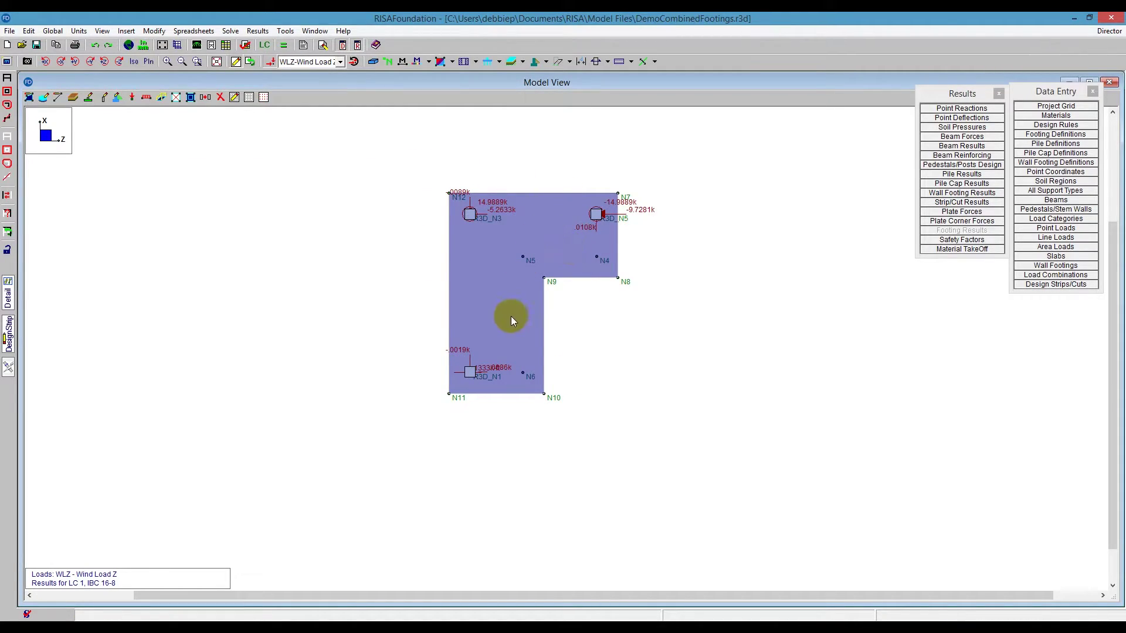
Review the Plate Forces and Plate Corner Forces tables, close both, and bring up the plate contour list
click(954, 213)
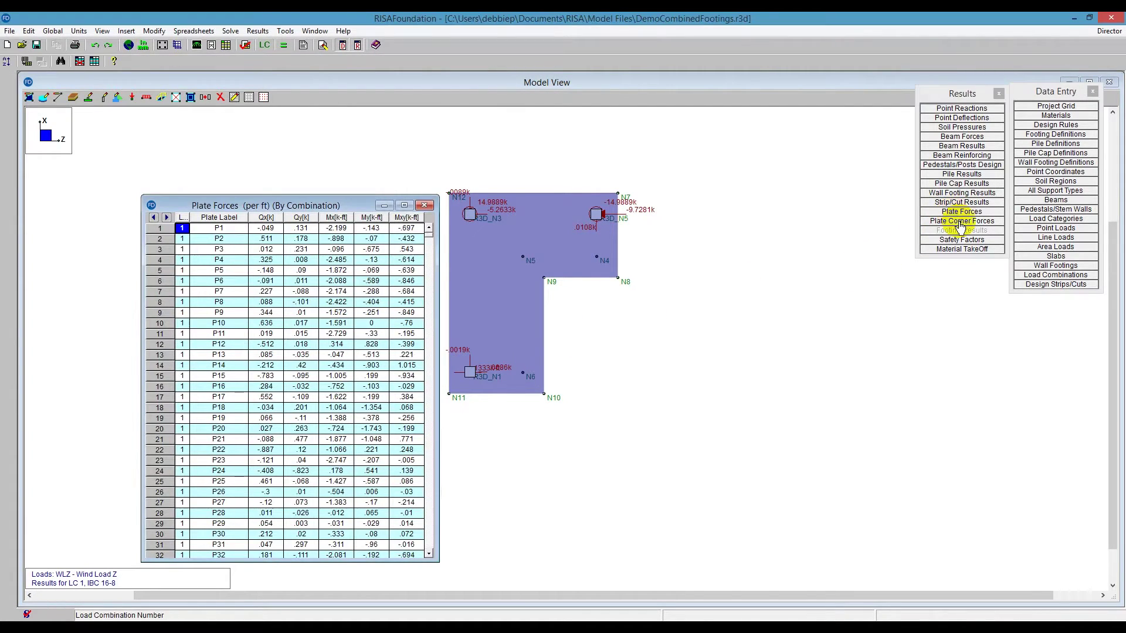
click(959, 223)
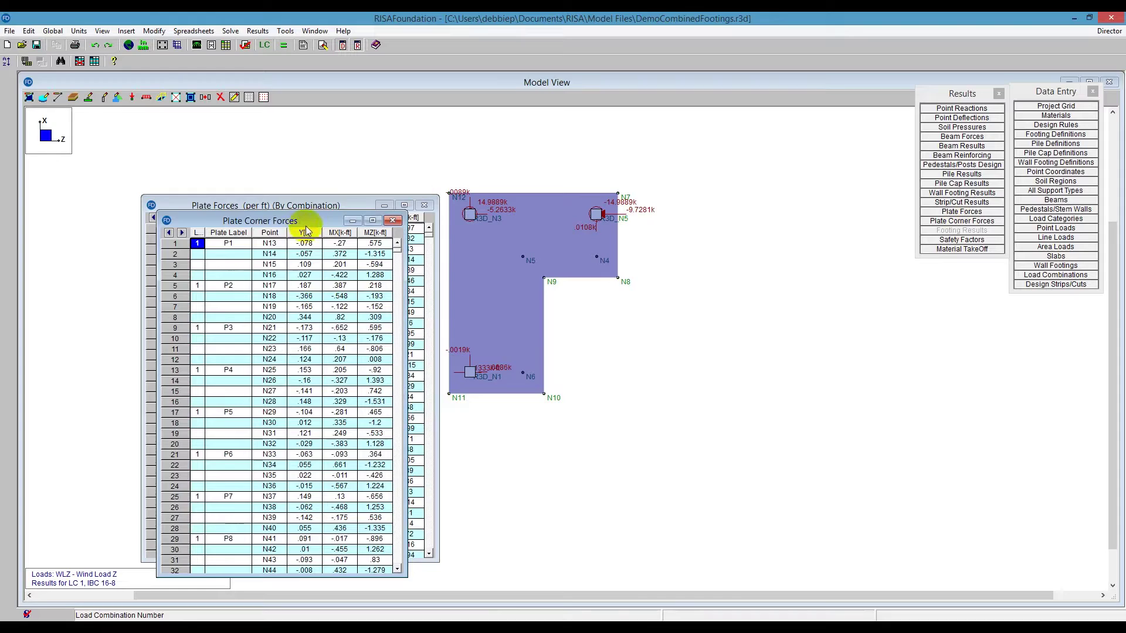
drag(305, 206, 540, 263)
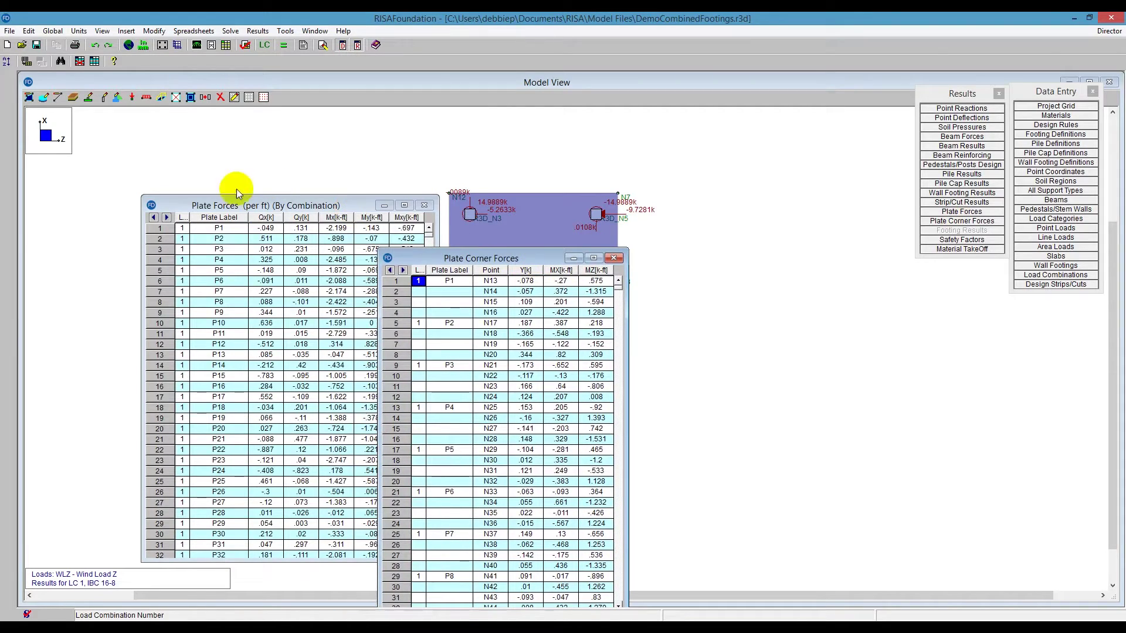
click(613, 259)
click(425, 205)
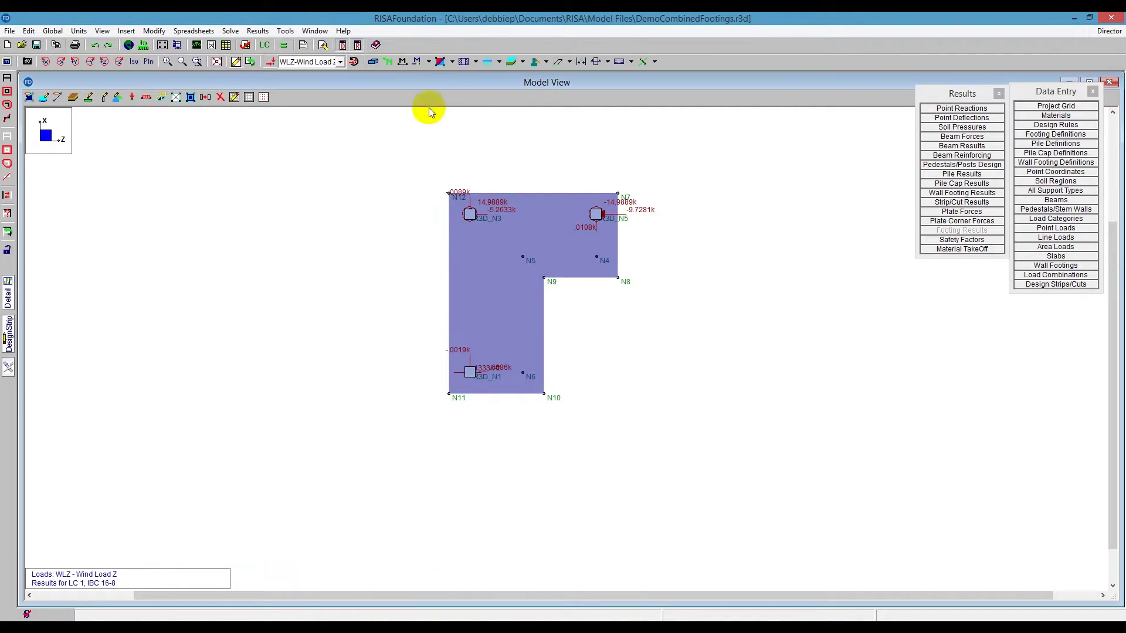
click(453, 62)
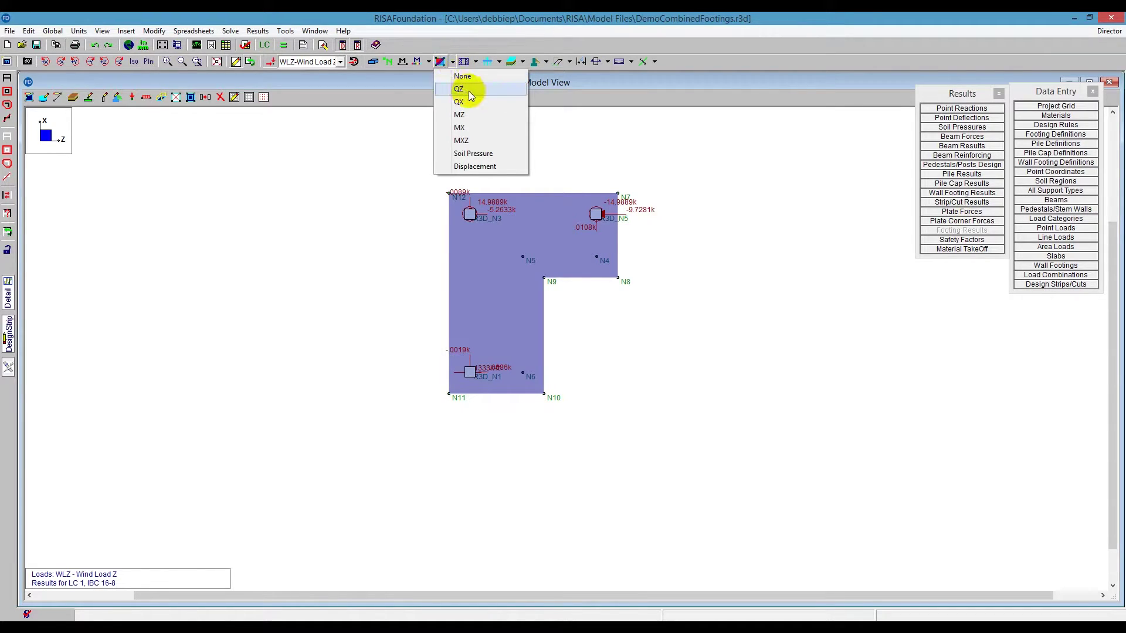
Show QZ, MZ, soil pressure and displacement contours in turn, then set contouring to None
click(464, 89)
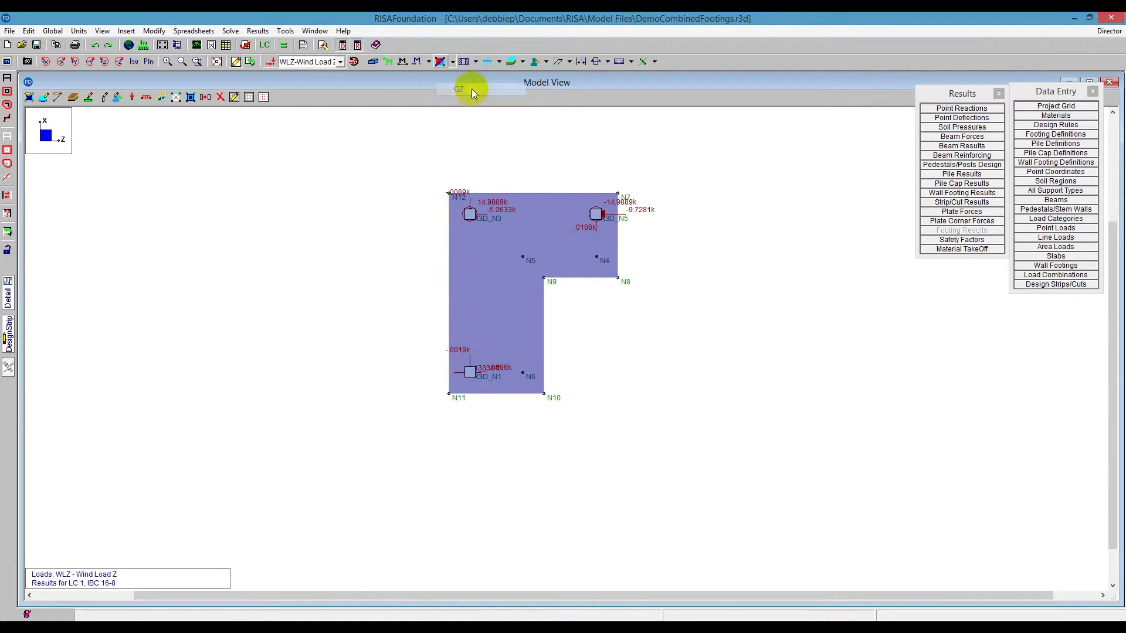
click(453, 61)
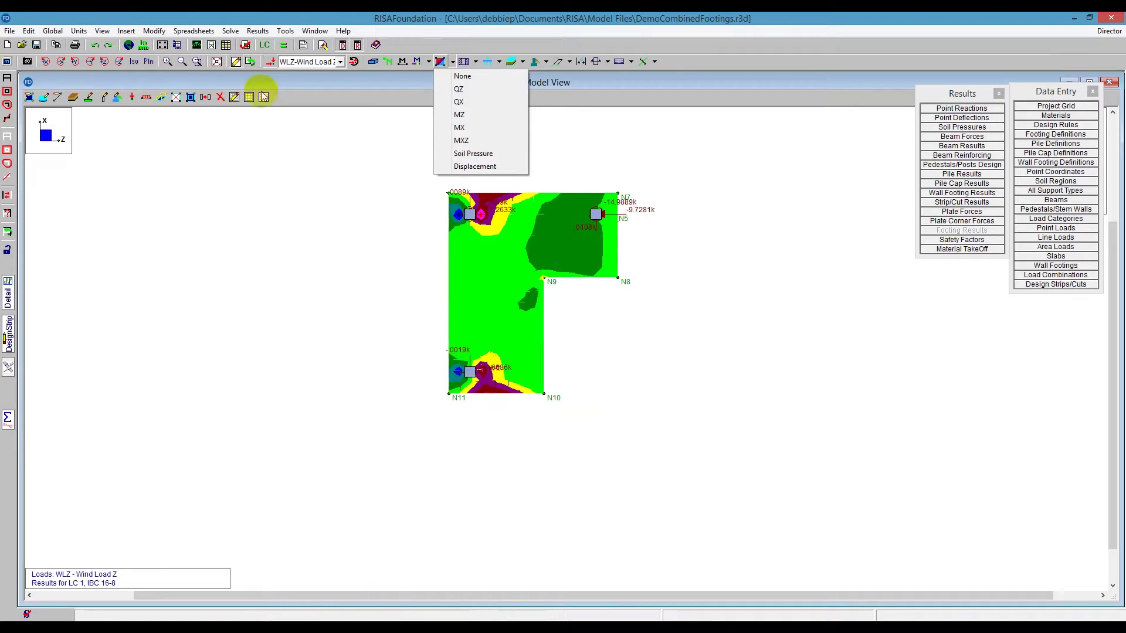
click(475, 114)
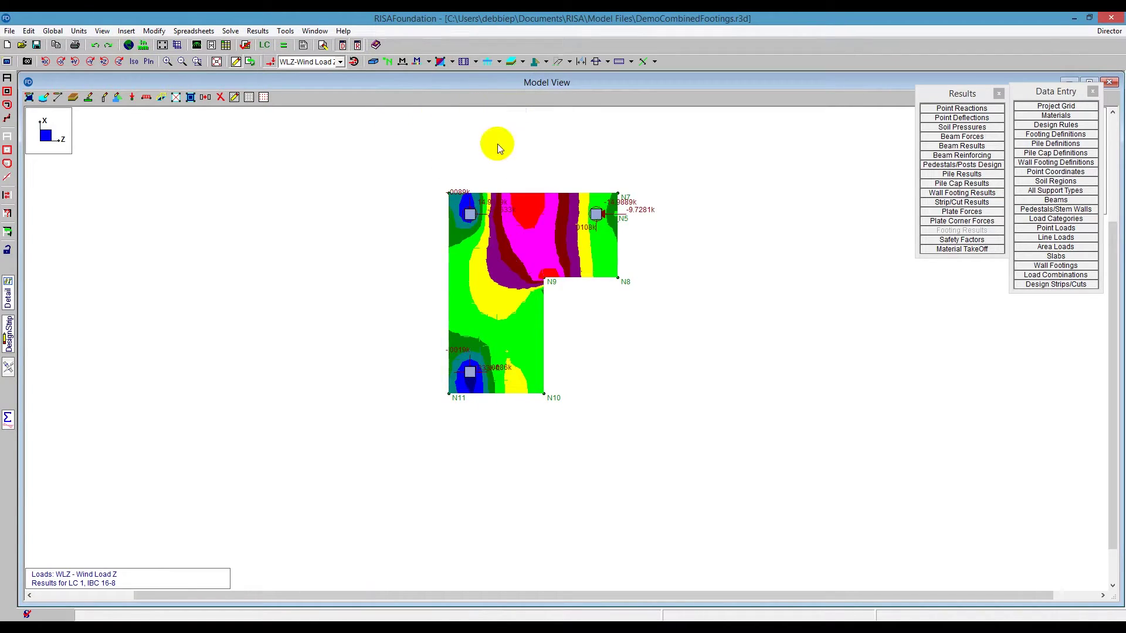
click(453, 62)
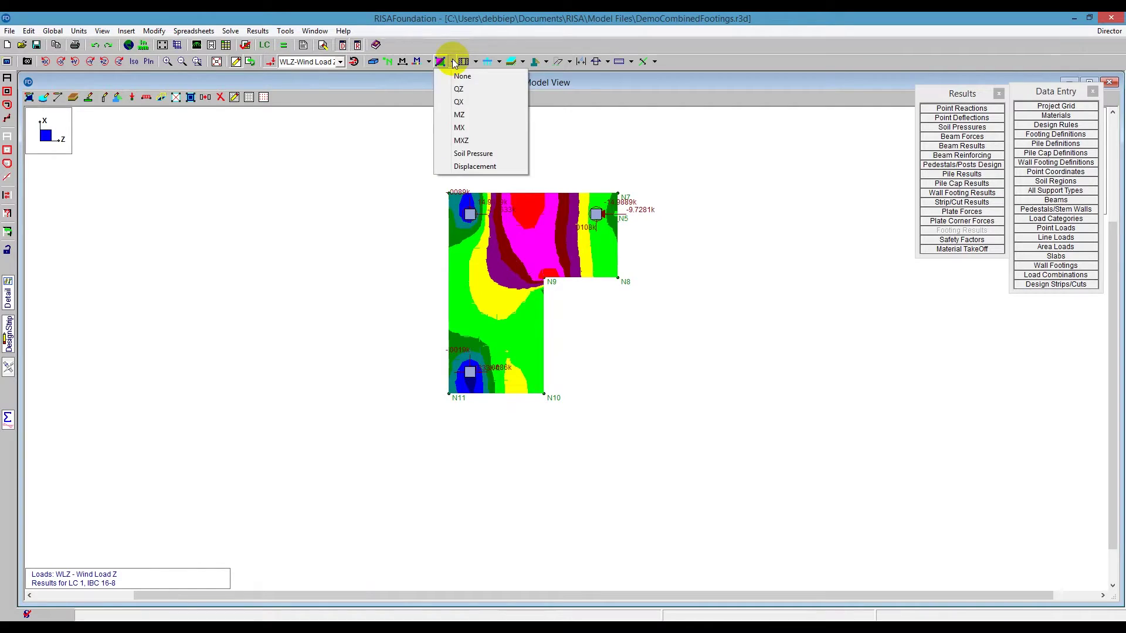
click(499, 154)
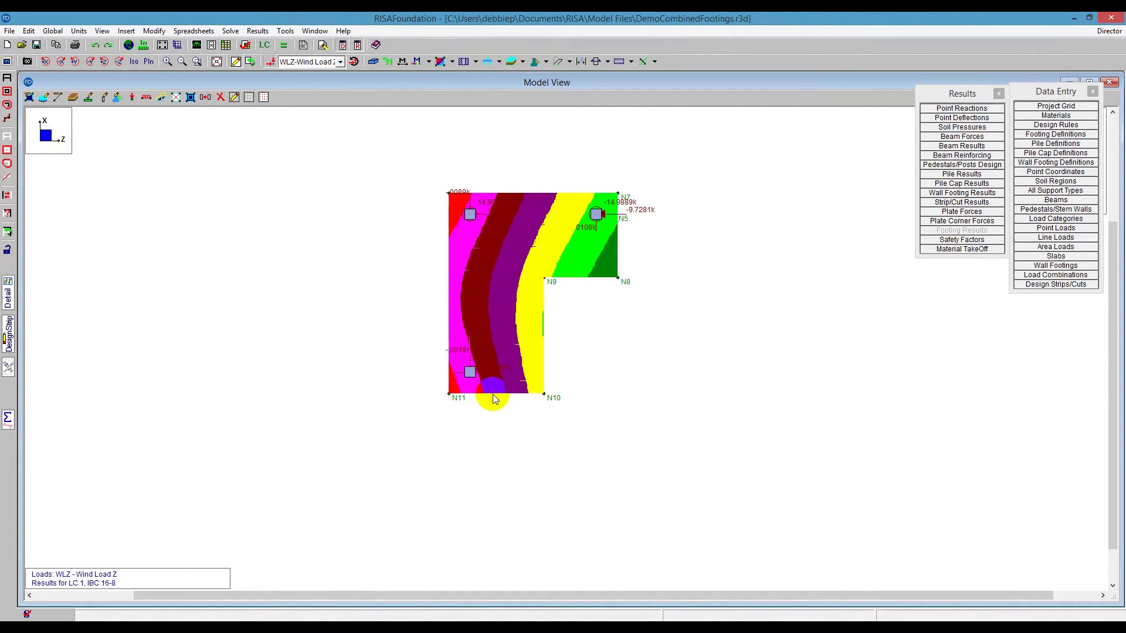
click(452, 61)
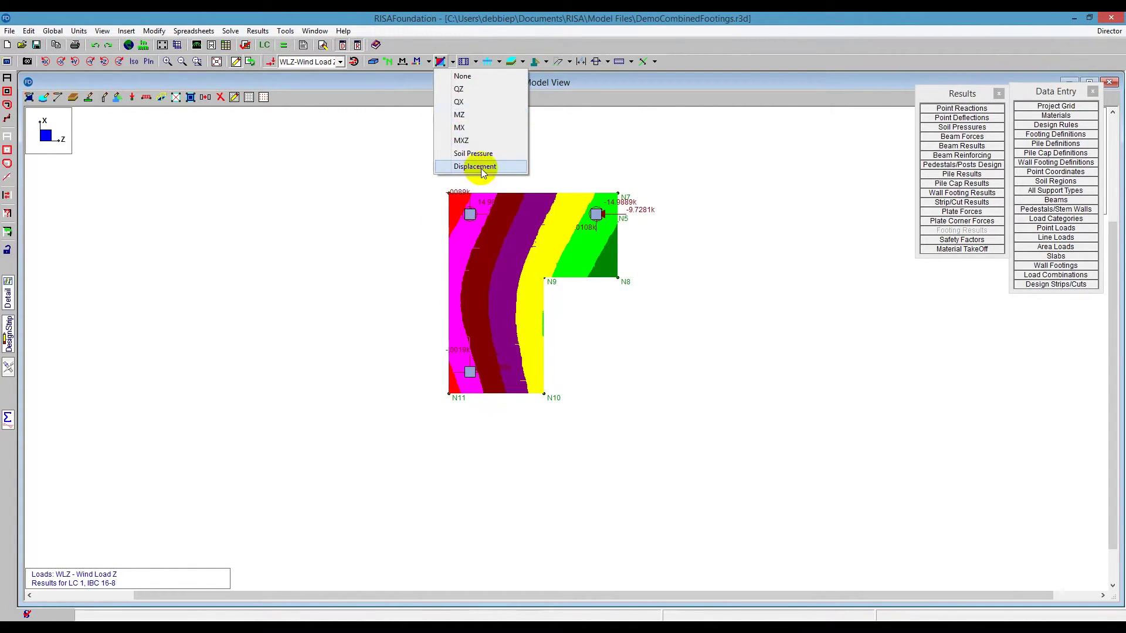
click(480, 167)
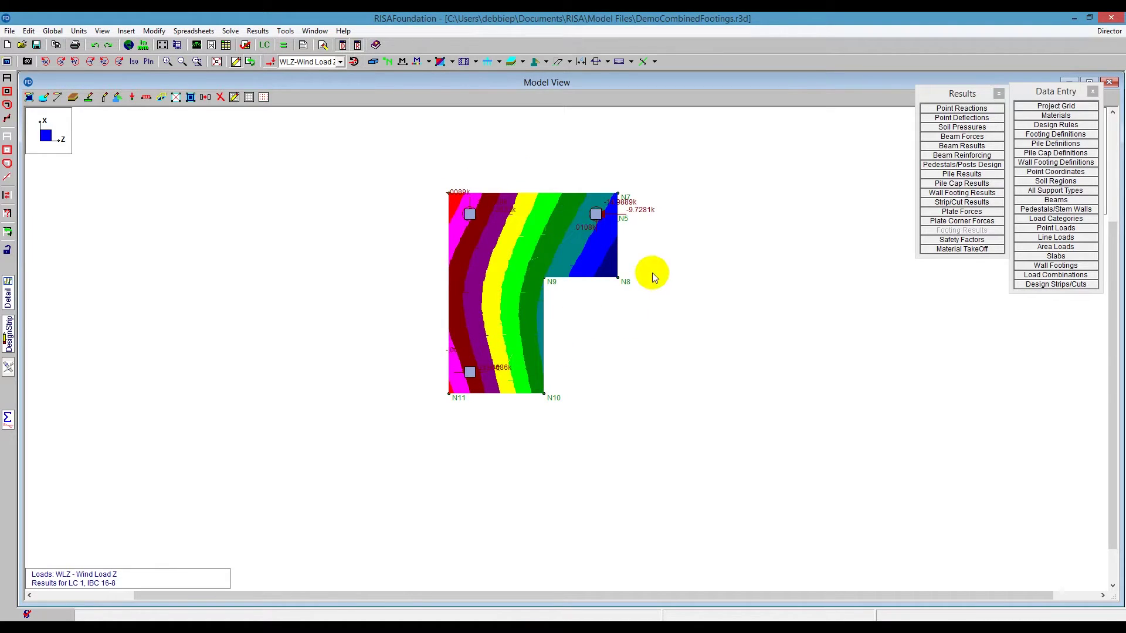
click(452, 62)
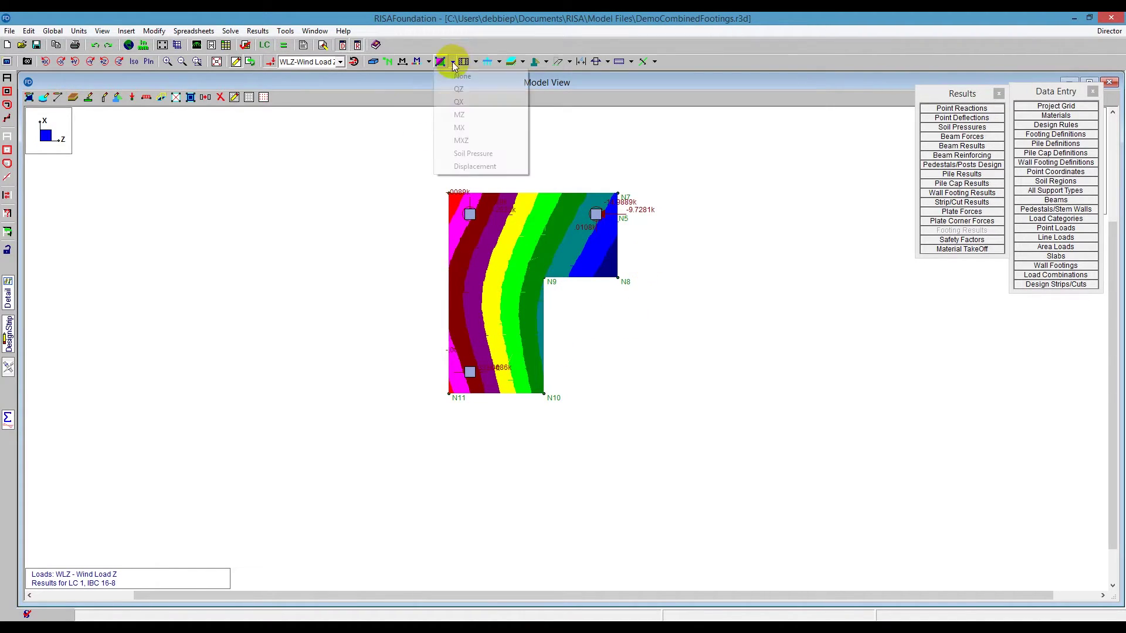
click(459, 77)
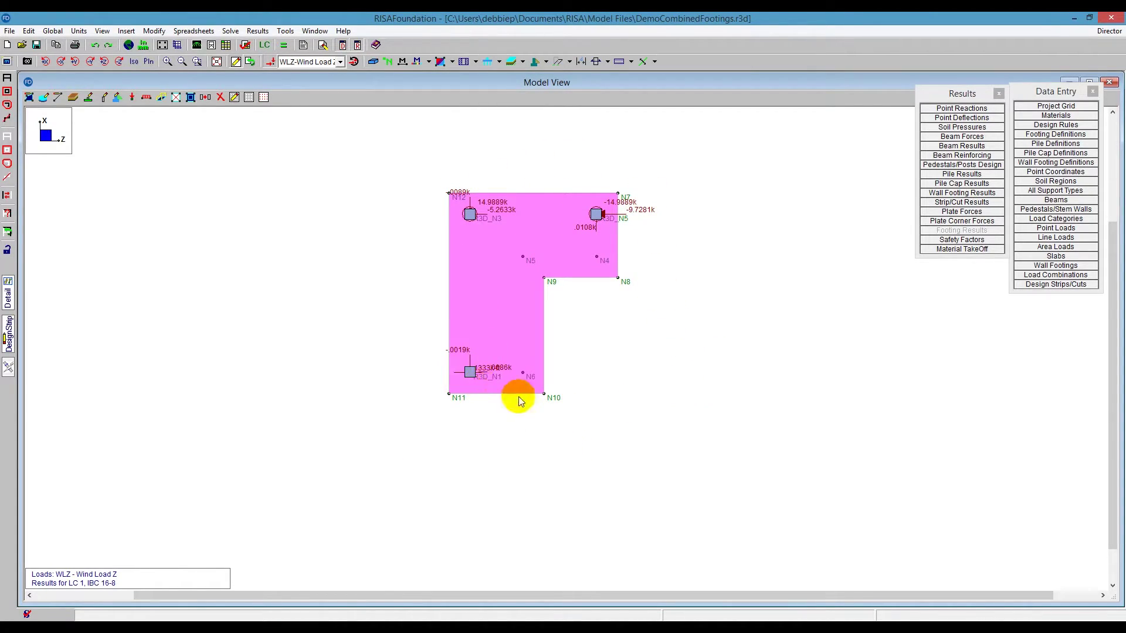
click(1050, 125)
Set the Typical rule's mat slab top bar to #5 in Design Rules
drag(530, 237, 420, 168)
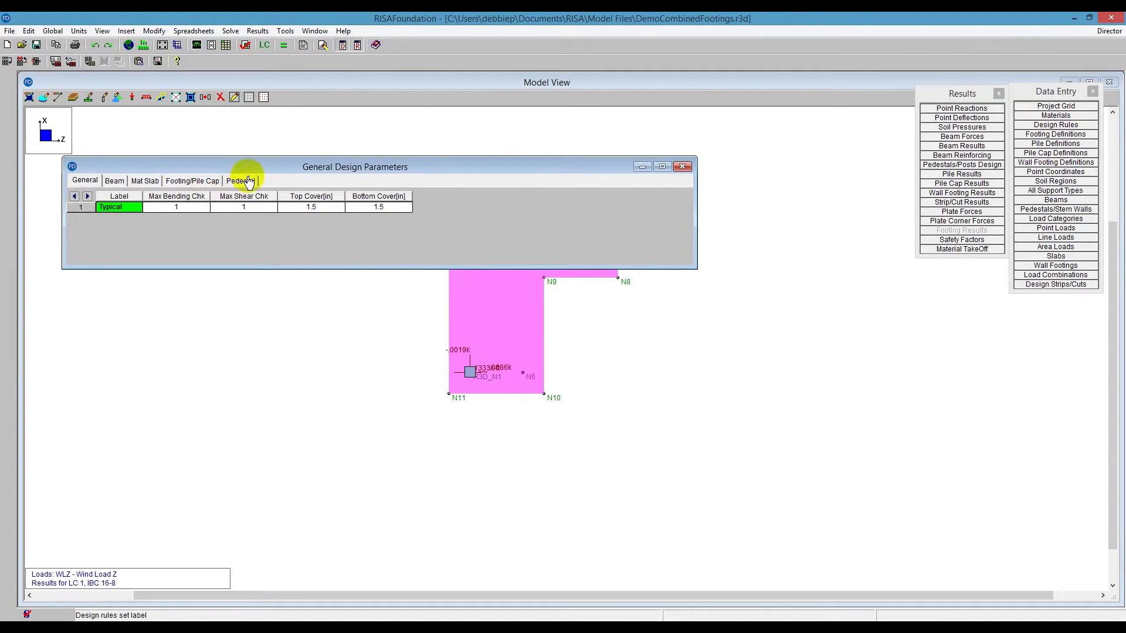
click(147, 181)
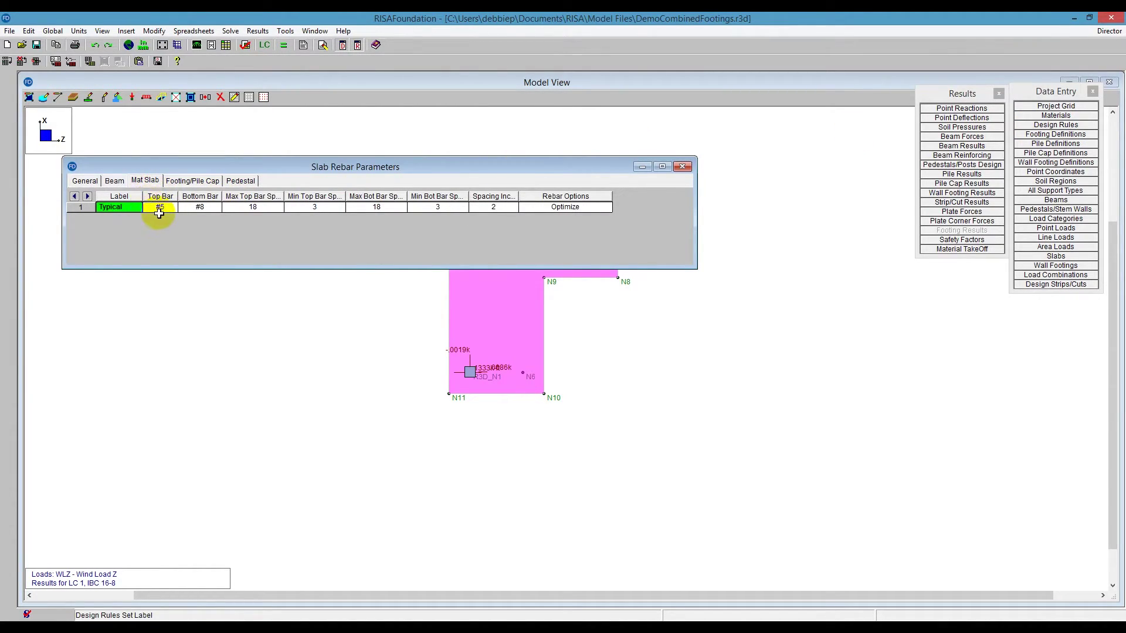
click(154, 208)
drag(178, 196, 192, 196)
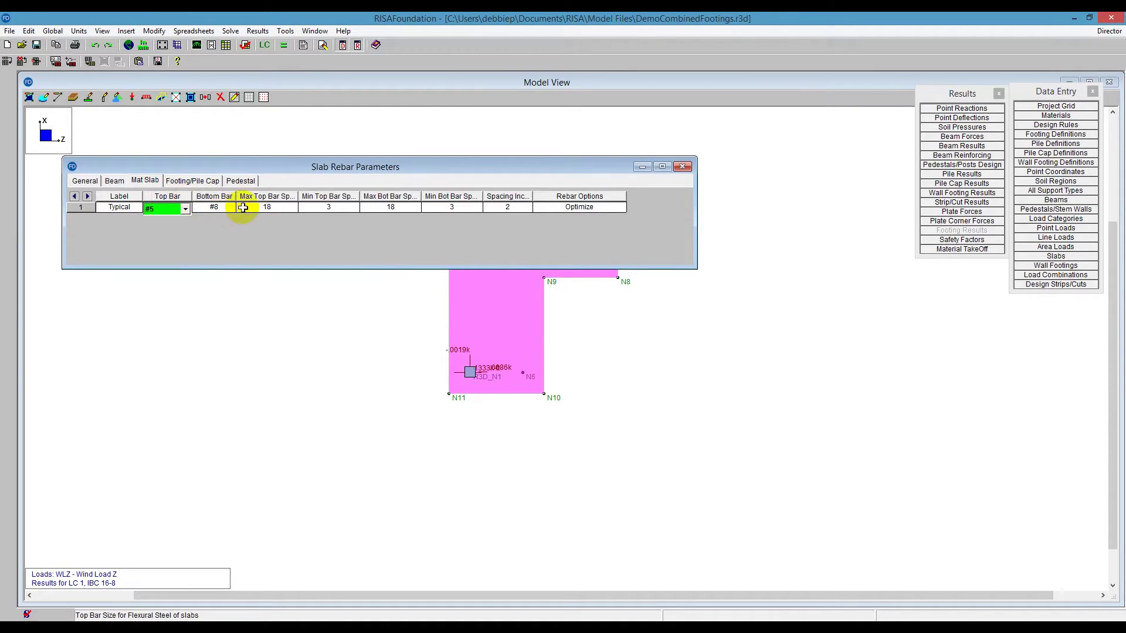
Keep #8 bottom bars, existing spacings and Optimize placement, then close without clearing results
click(224, 210)
click(277, 209)
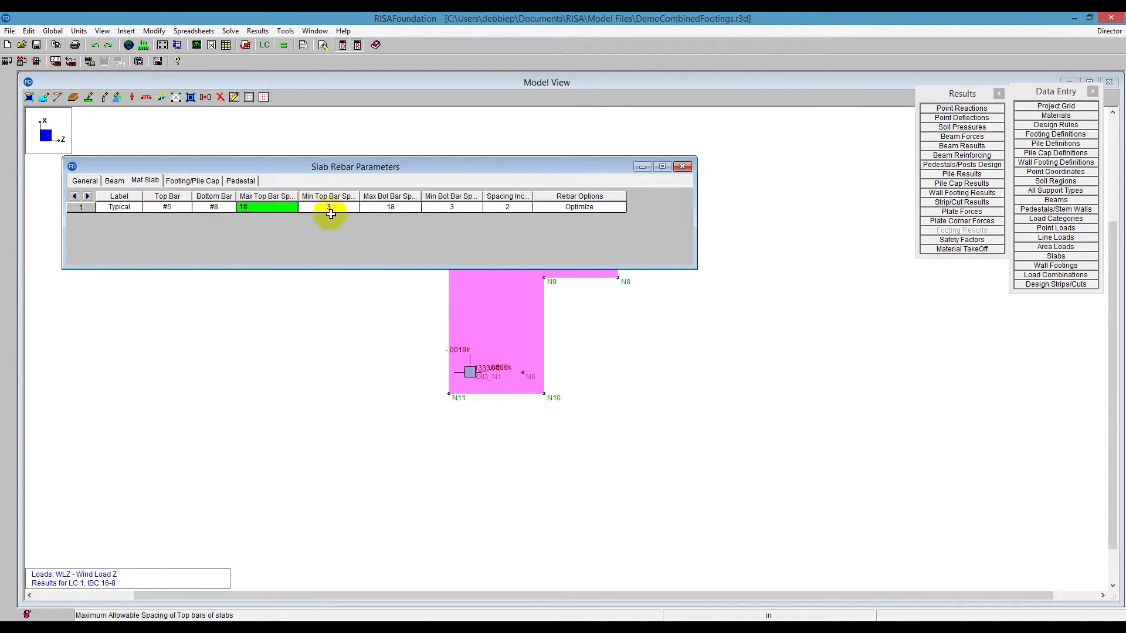
drag(298, 196, 401, 196)
click(346, 207)
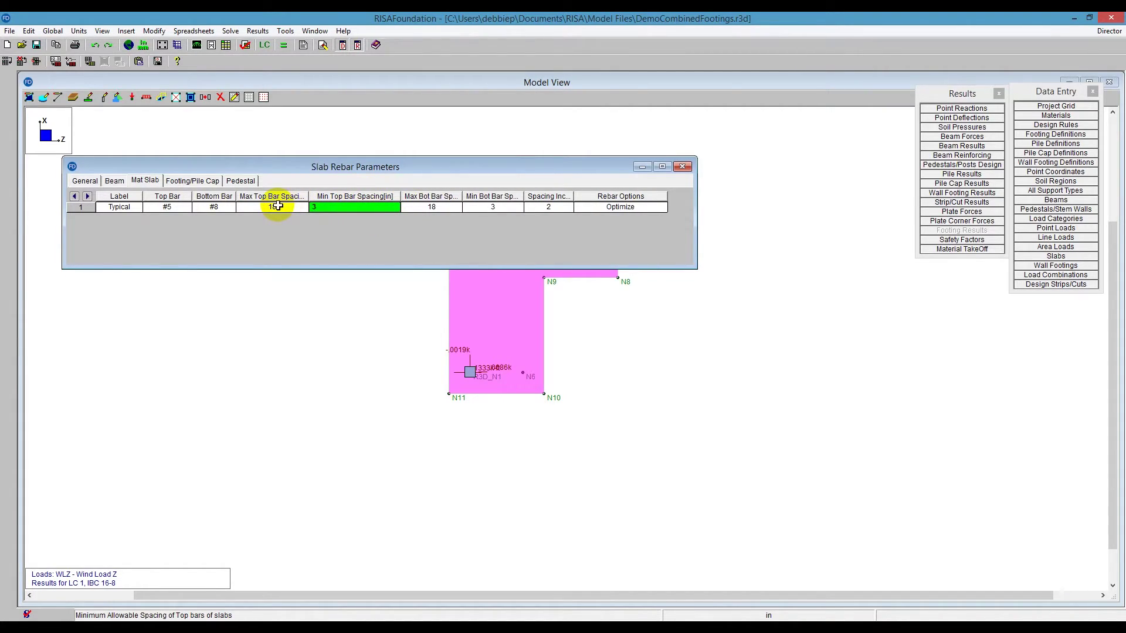
click(497, 208)
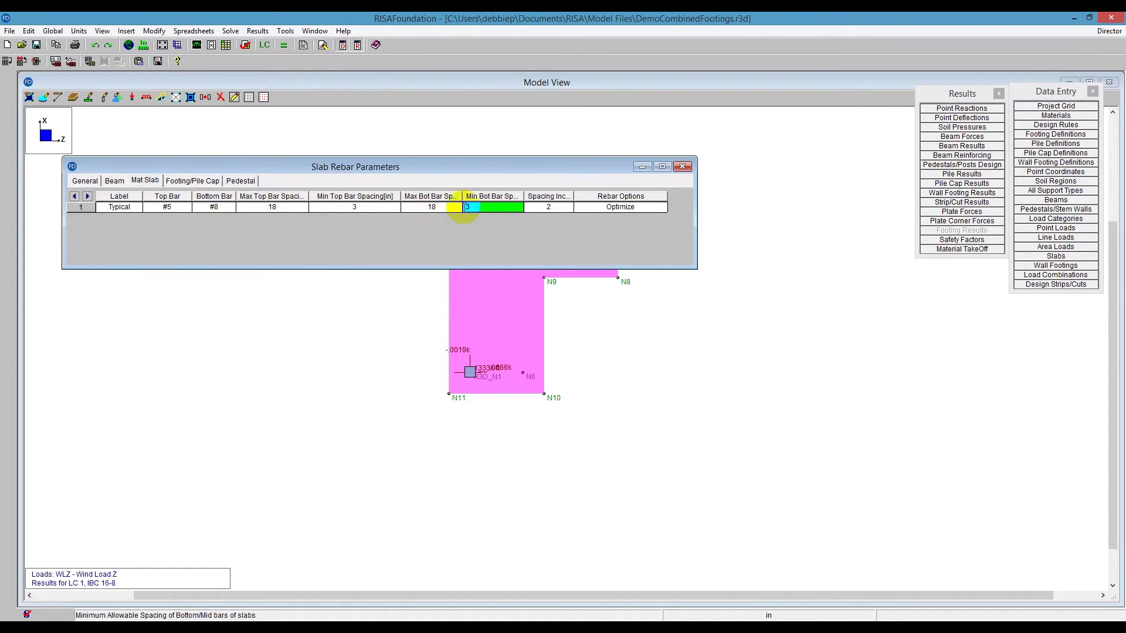
click(626, 208)
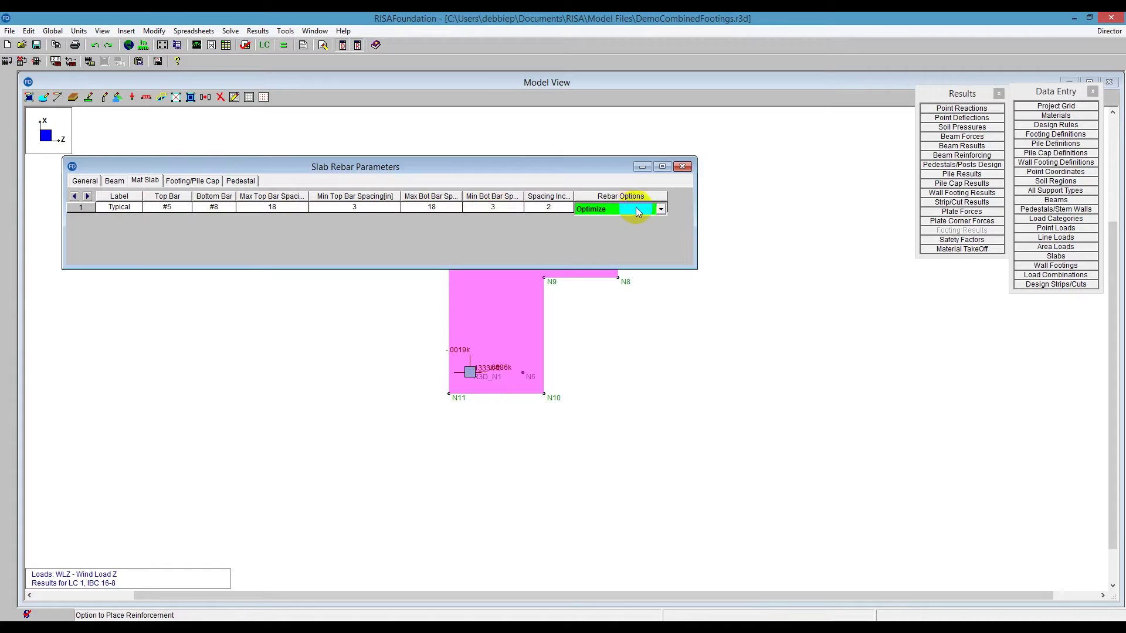
click(648, 210)
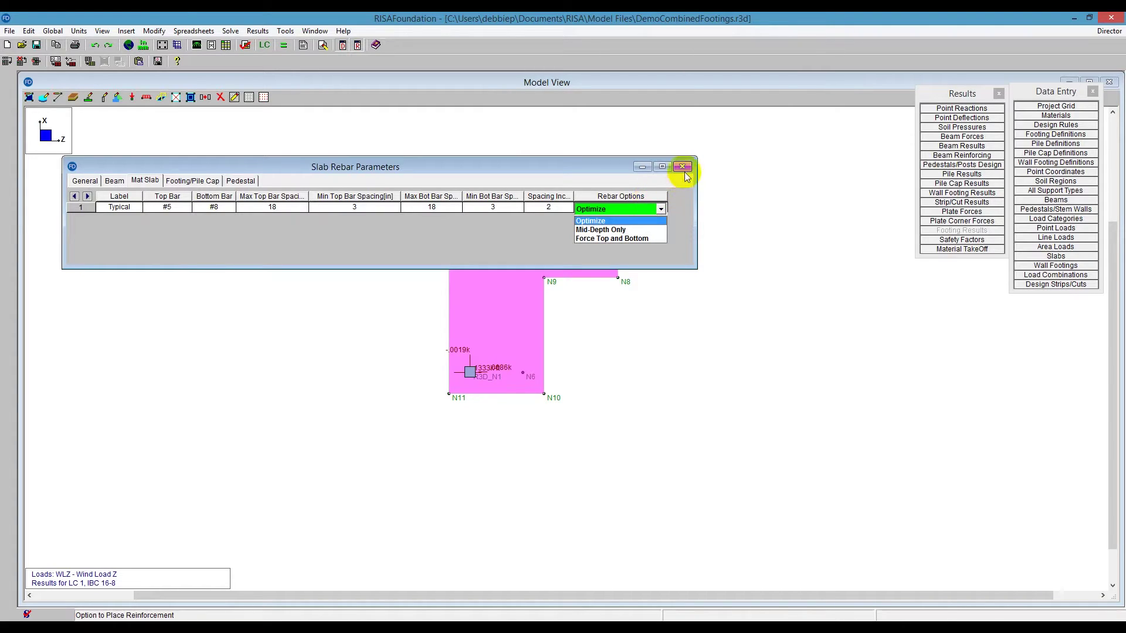
click(628, 219)
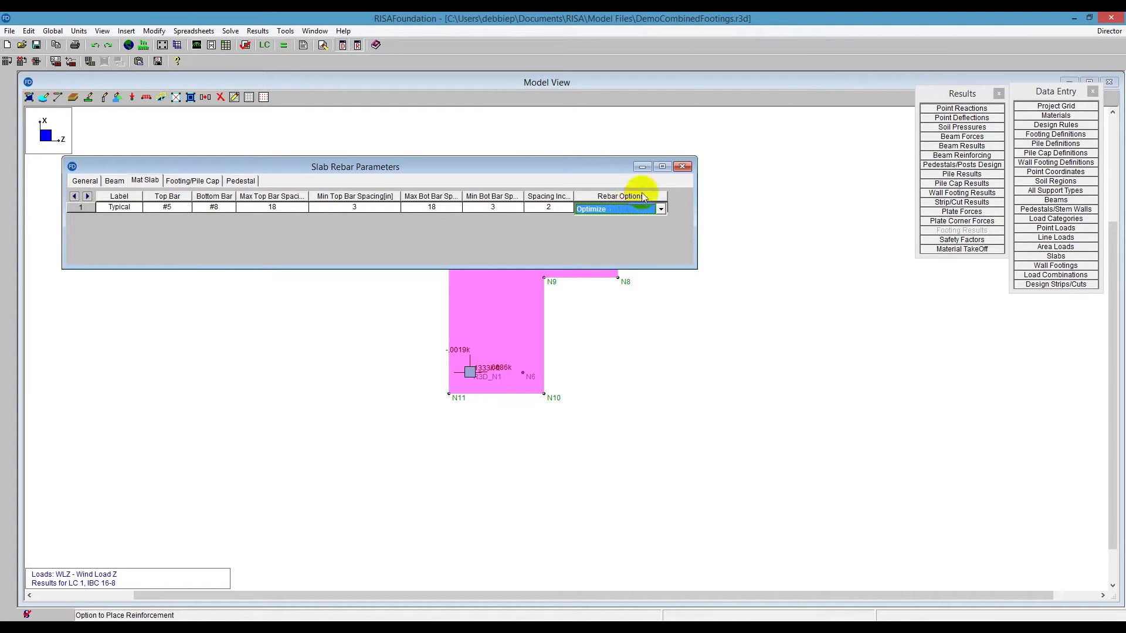
click(684, 169)
click(287, 163)
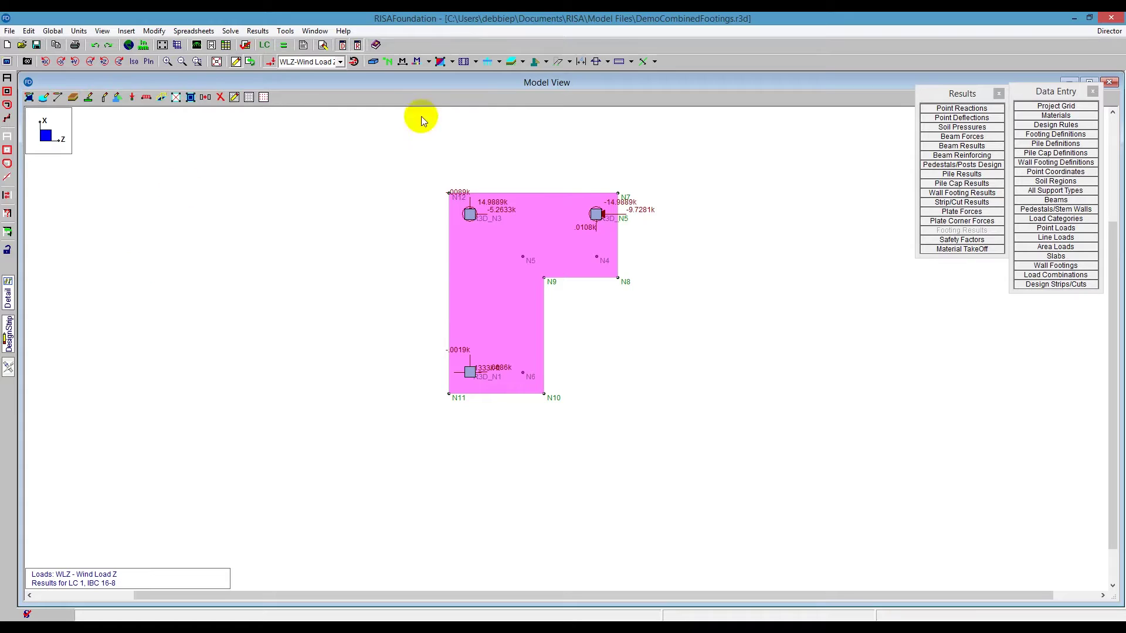
Draw a Plan Horizontal design strip over the top leg through N8, N7, N12, the left edge and N9
click(491, 209)
click(484, 400)
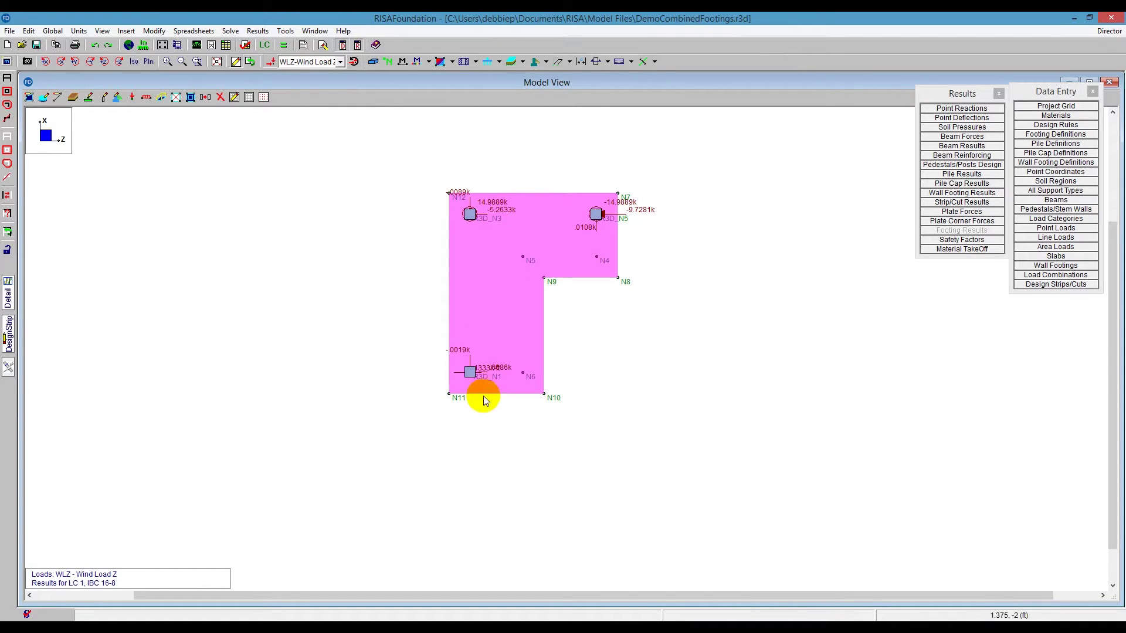
click(8, 335)
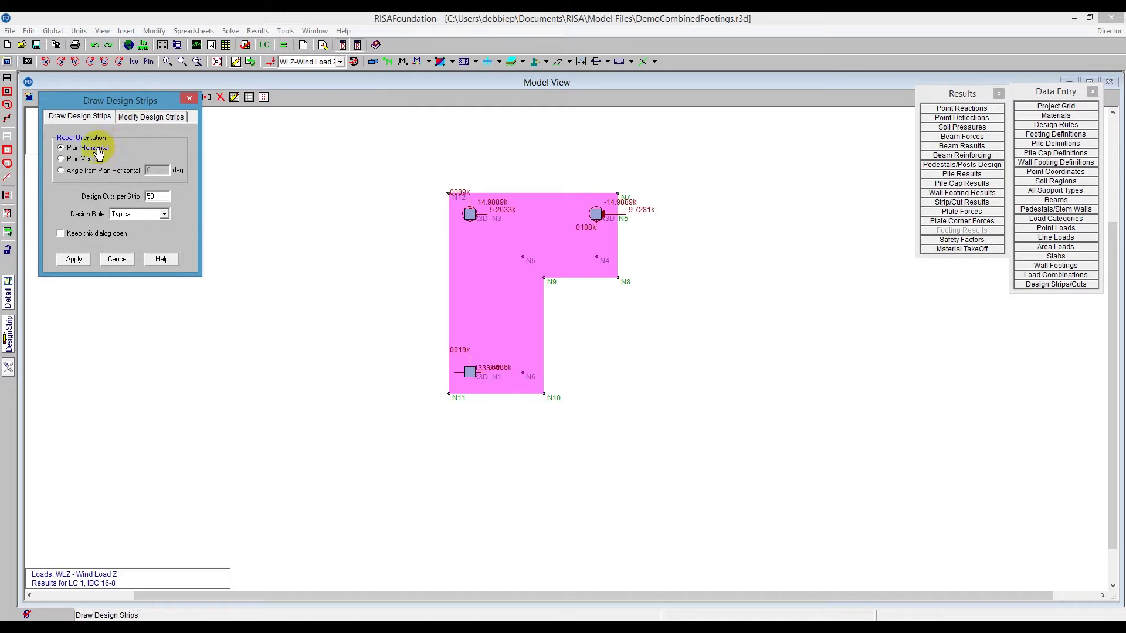
click(73, 260)
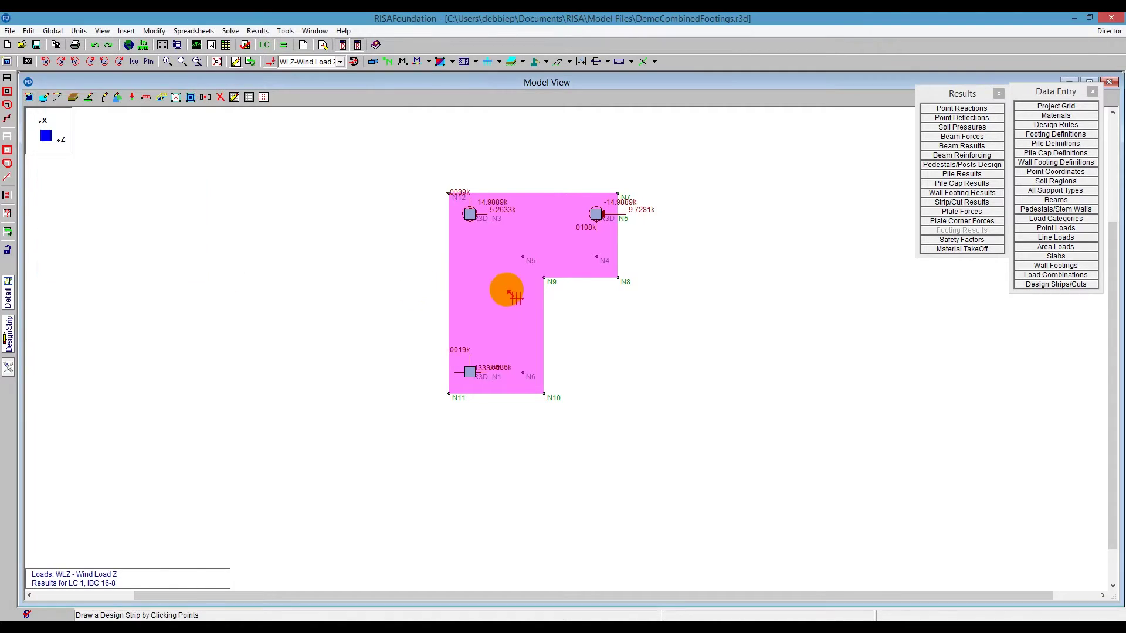
click(617, 277)
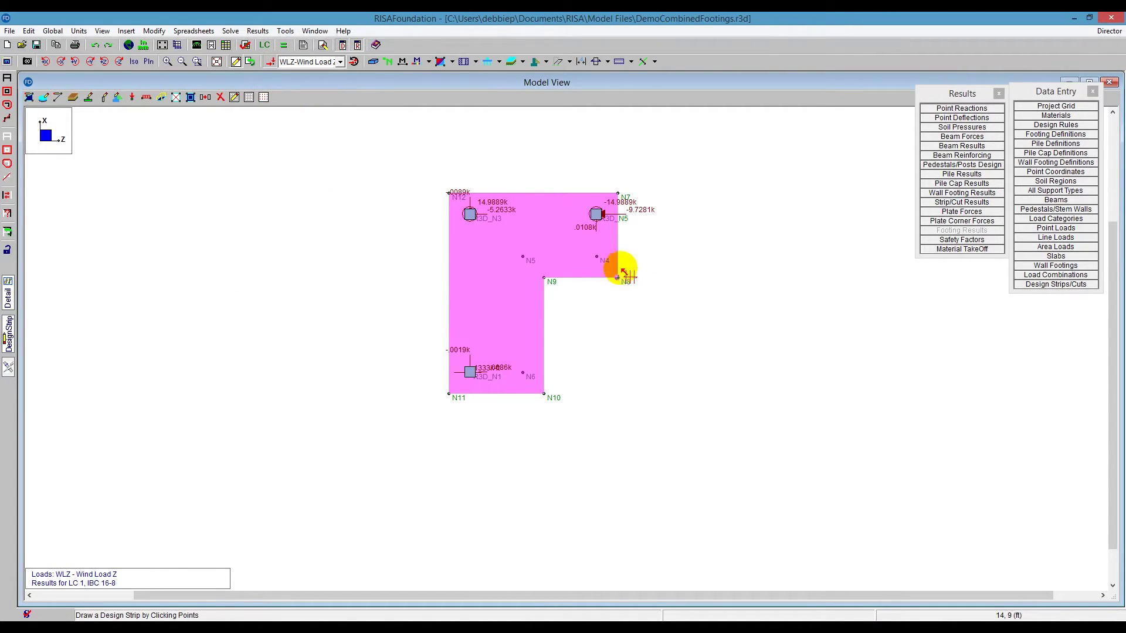
click(608, 193)
click(448, 192)
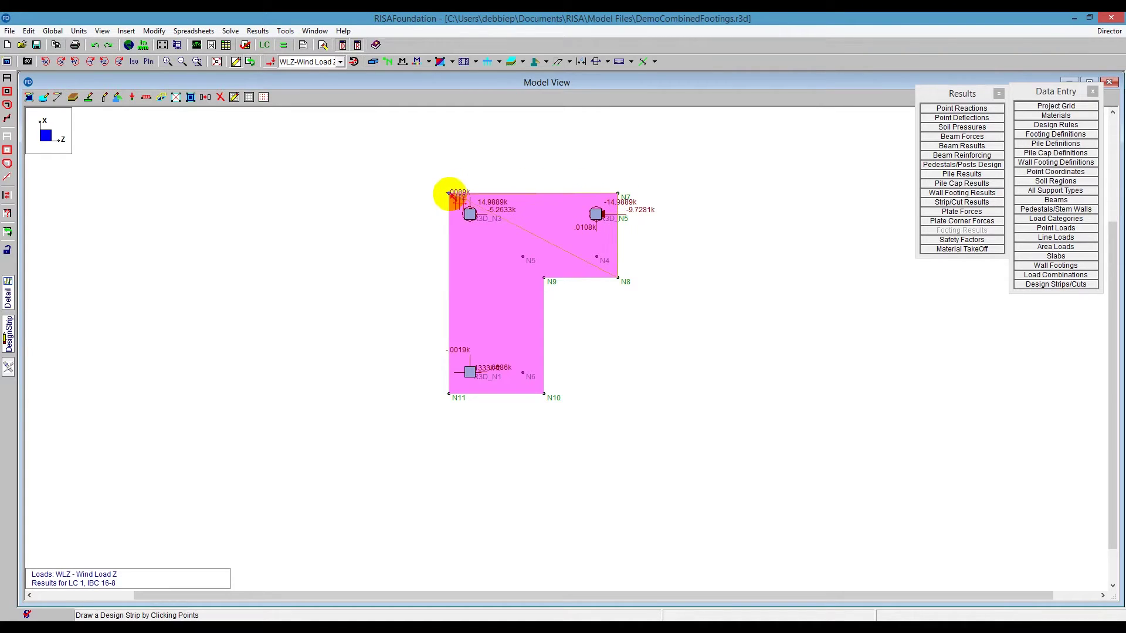
click(448, 273)
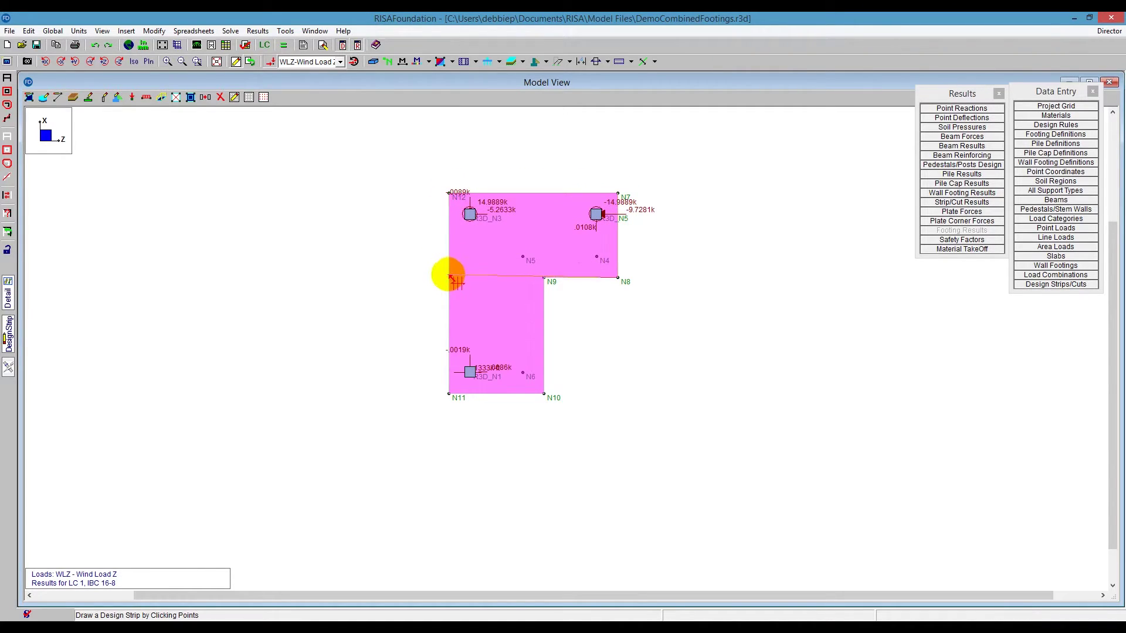
click(248, 99)
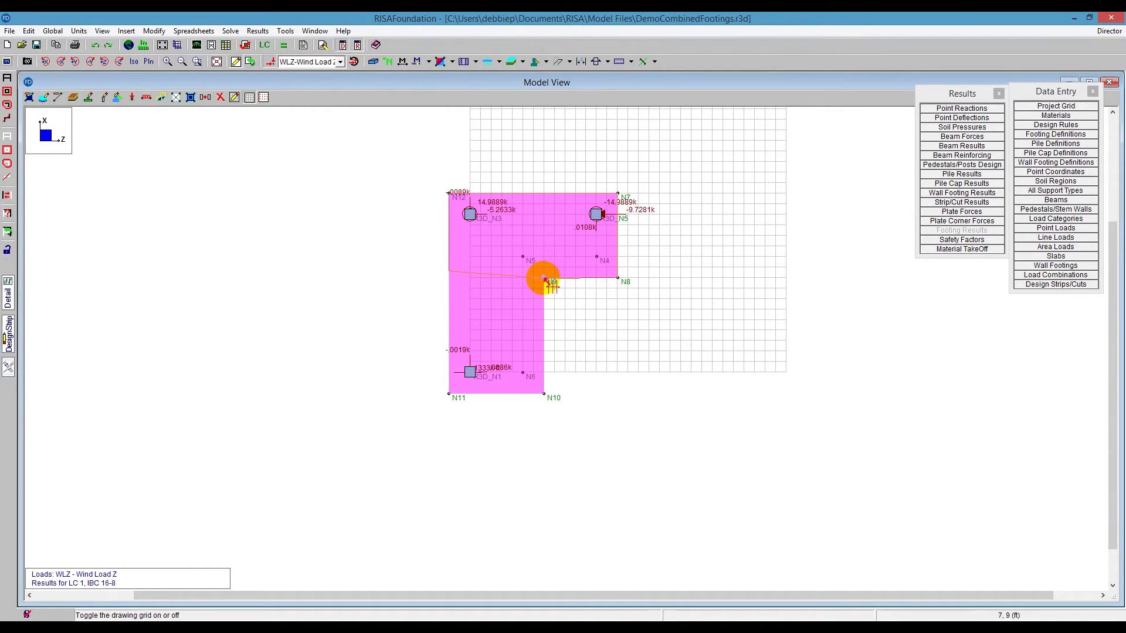
click(617, 277)
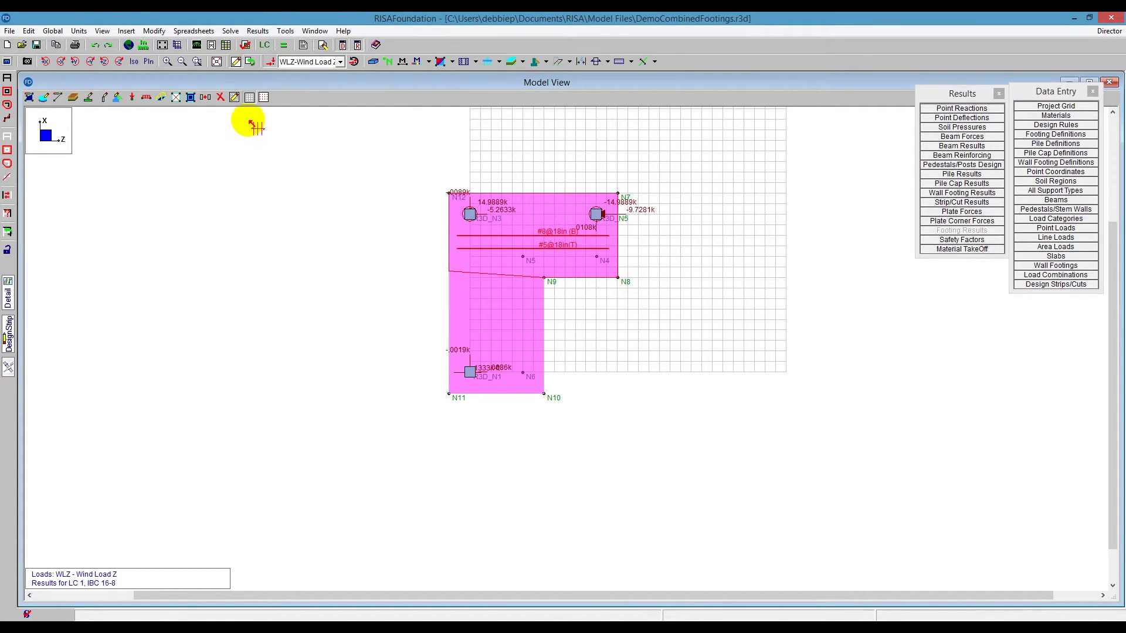
click(249, 97)
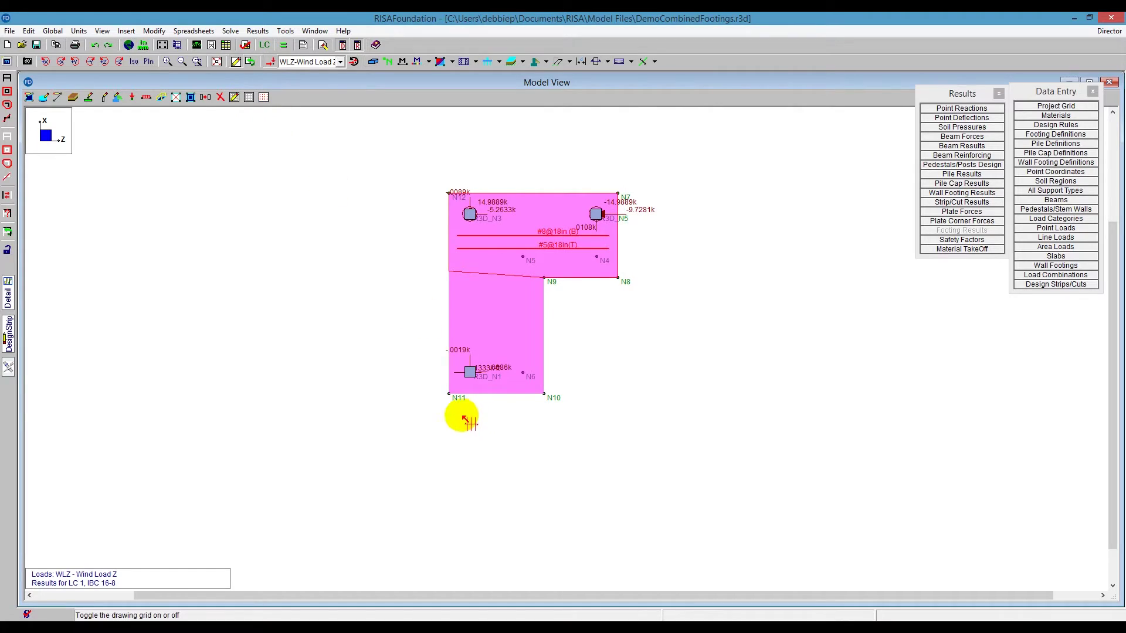
Draw a Plan Vertical design strip over the lower leg's corner points
click(9, 335)
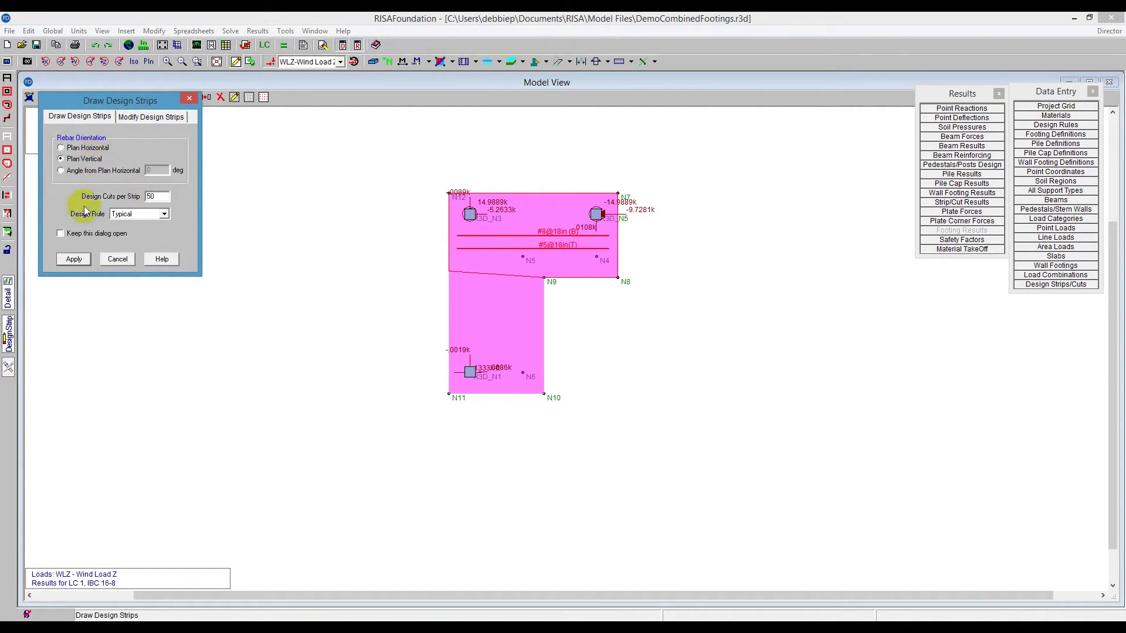
click(74, 267)
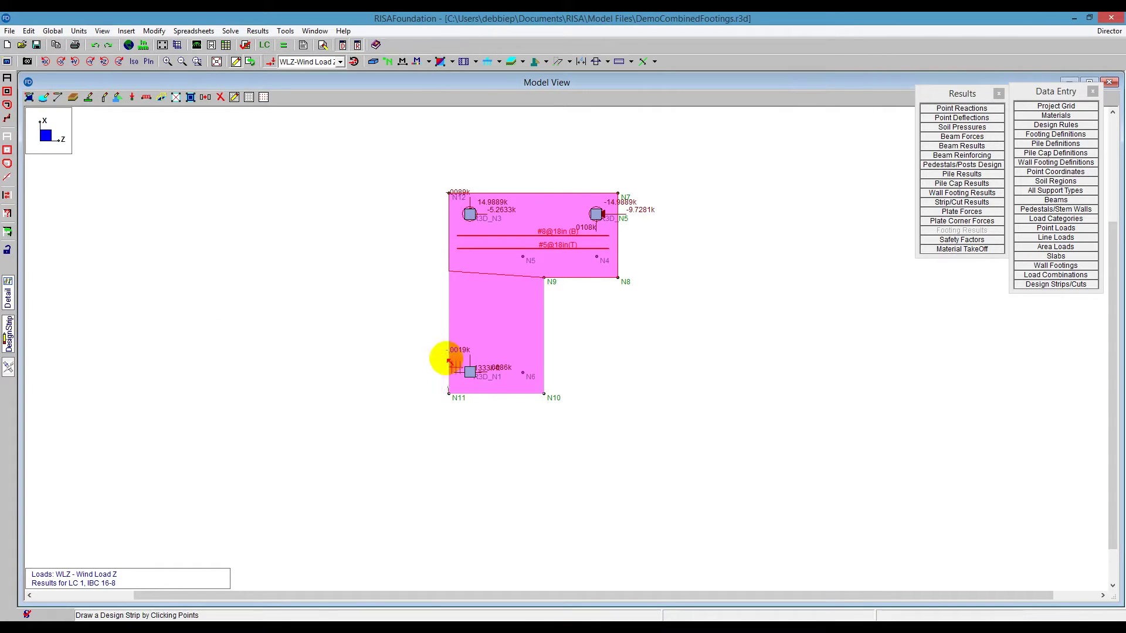
click(449, 194)
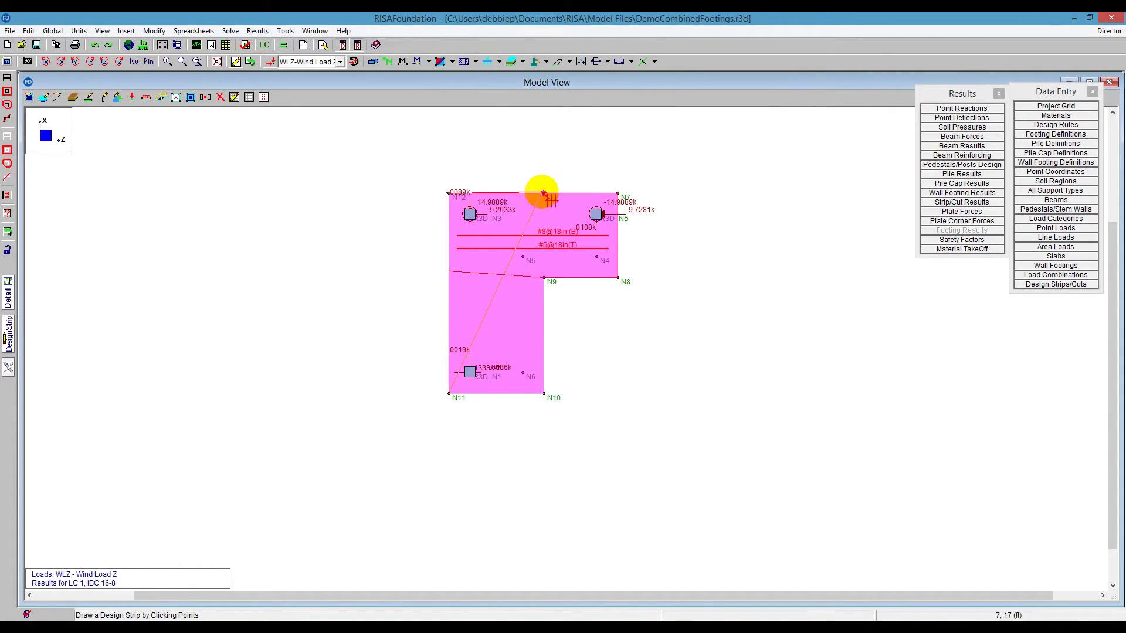
click(544, 193)
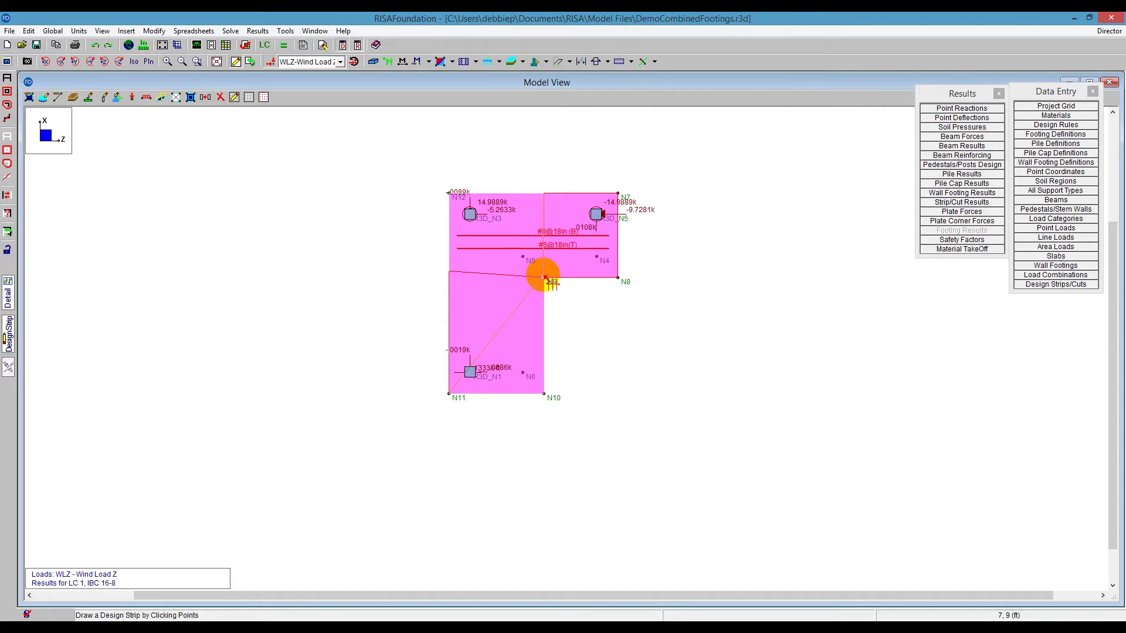
click(544, 393)
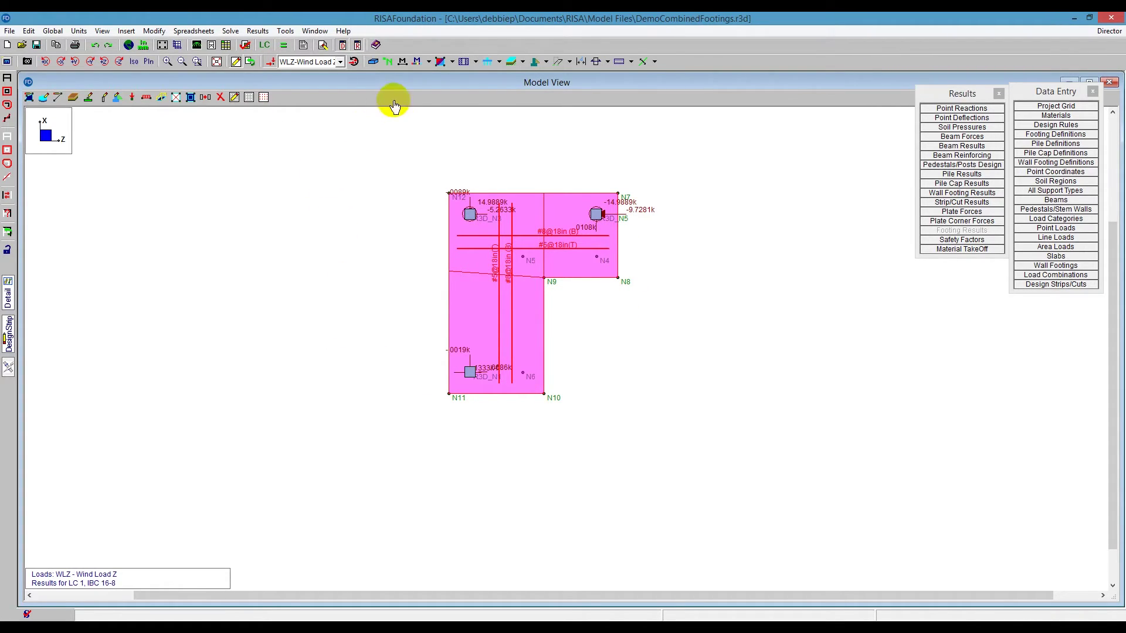
click(550, 227)
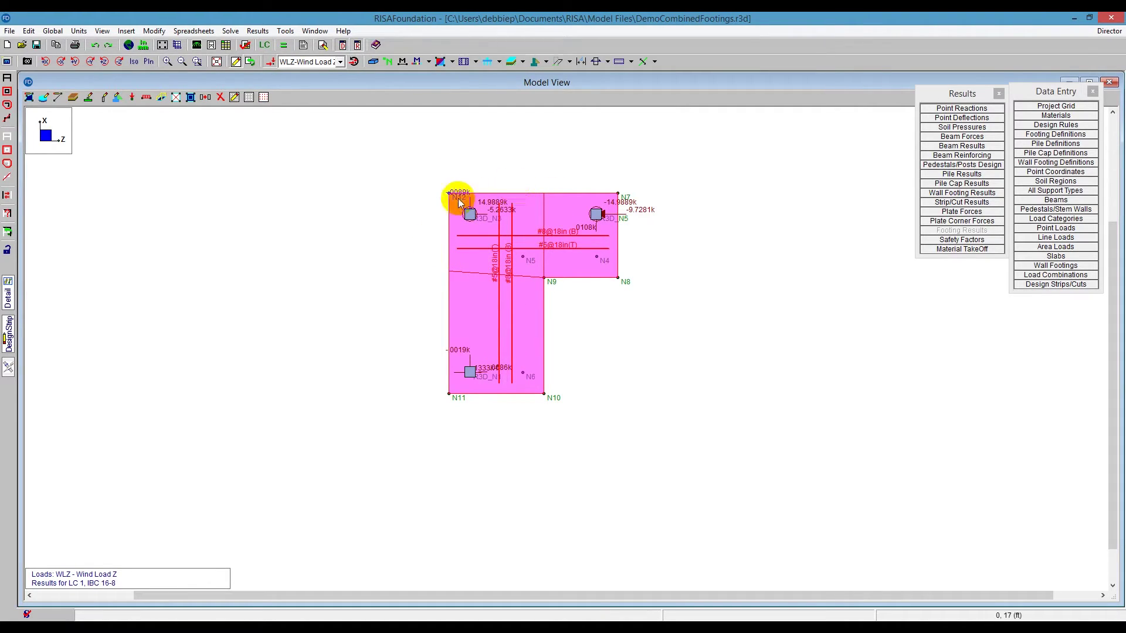
Display the design strips as rebar hatching with No Label
click(469, 212)
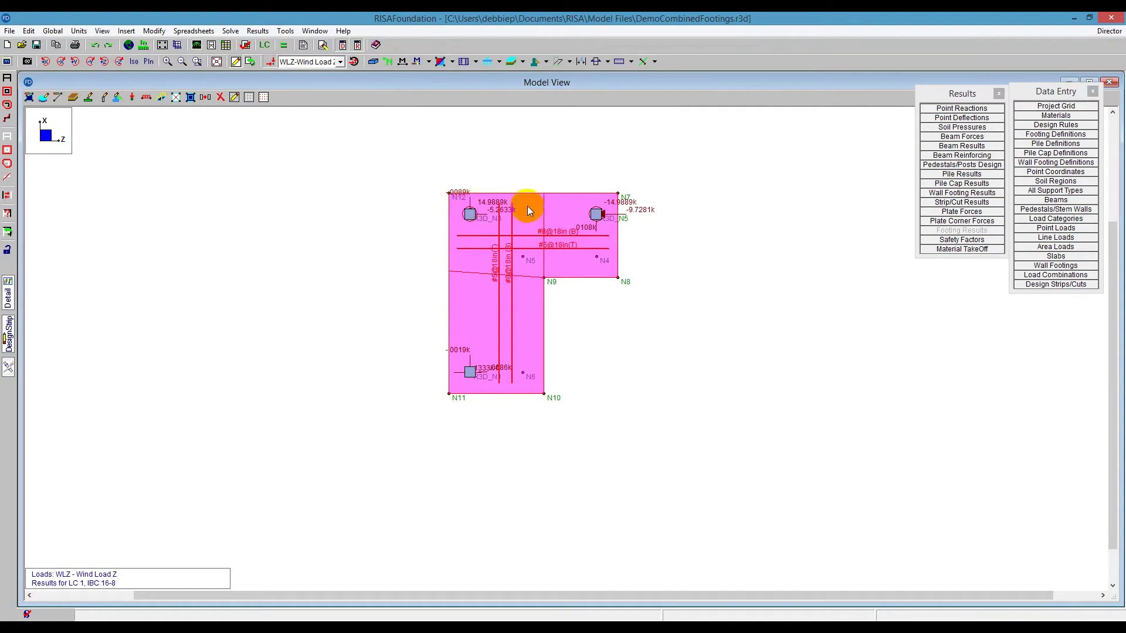
click(655, 62)
click(608, 61)
click(607, 61)
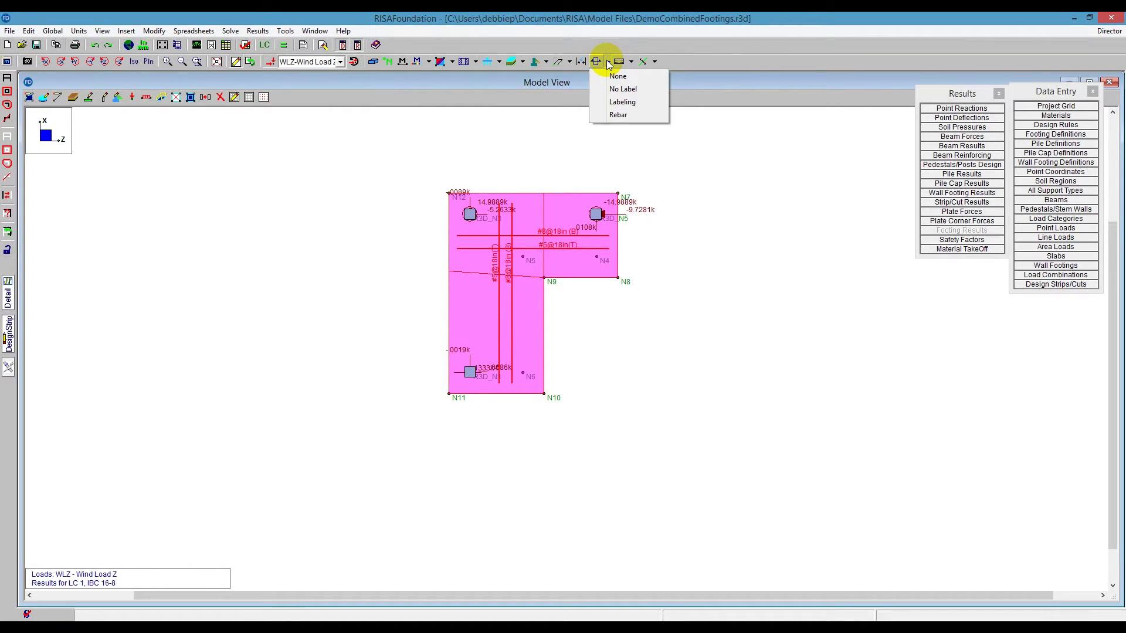
click(631, 92)
scroll(504, 331, up, 2)
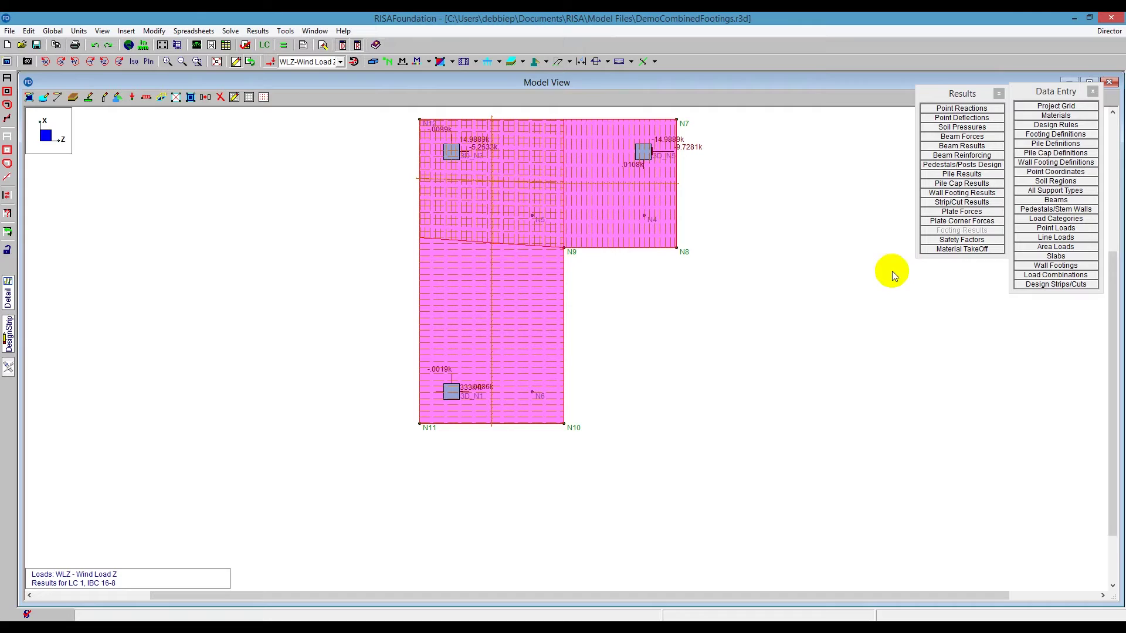
Check that DS1 and DS2 both use 50 design cuts in the Design Strips spreadsheet
click(1040, 286)
click(166, 124)
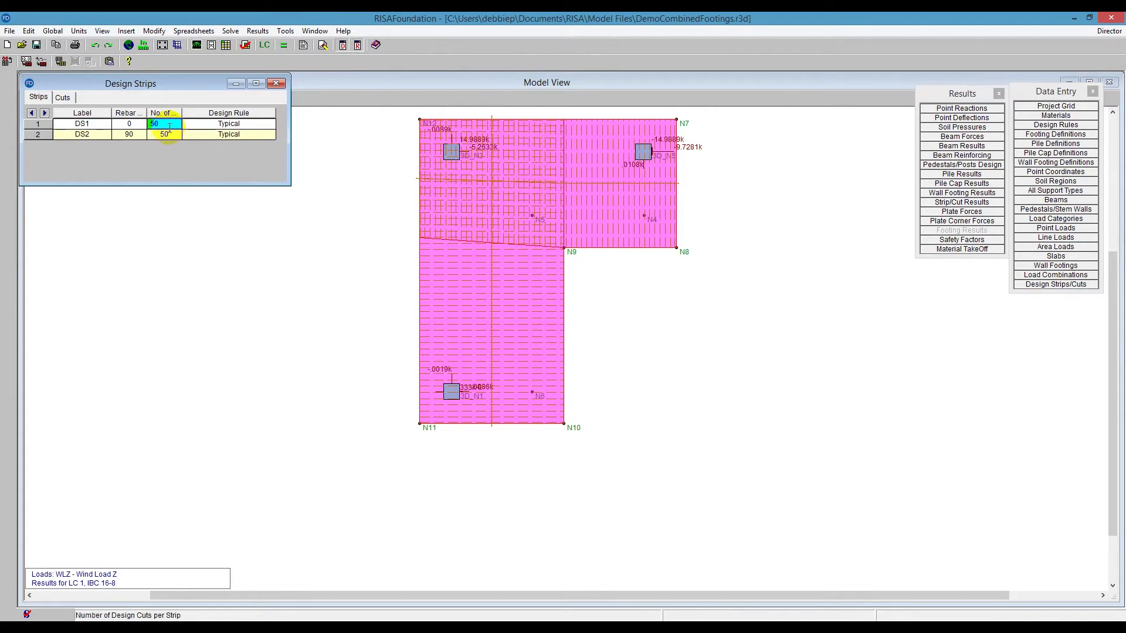
drag(177, 118, 205, 115)
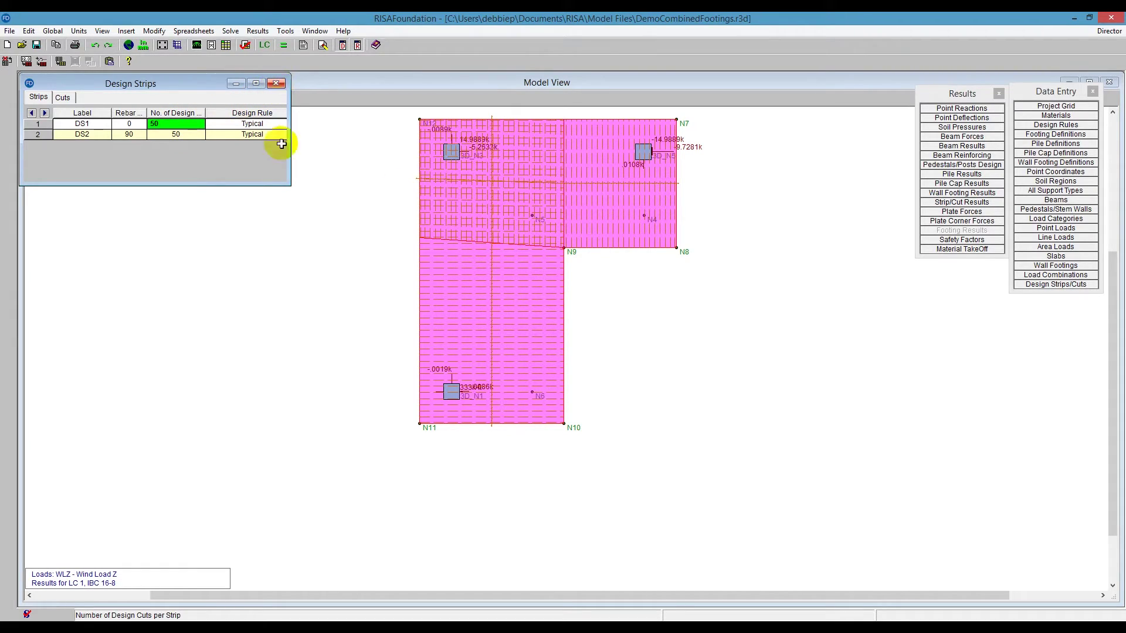
click(168, 122)
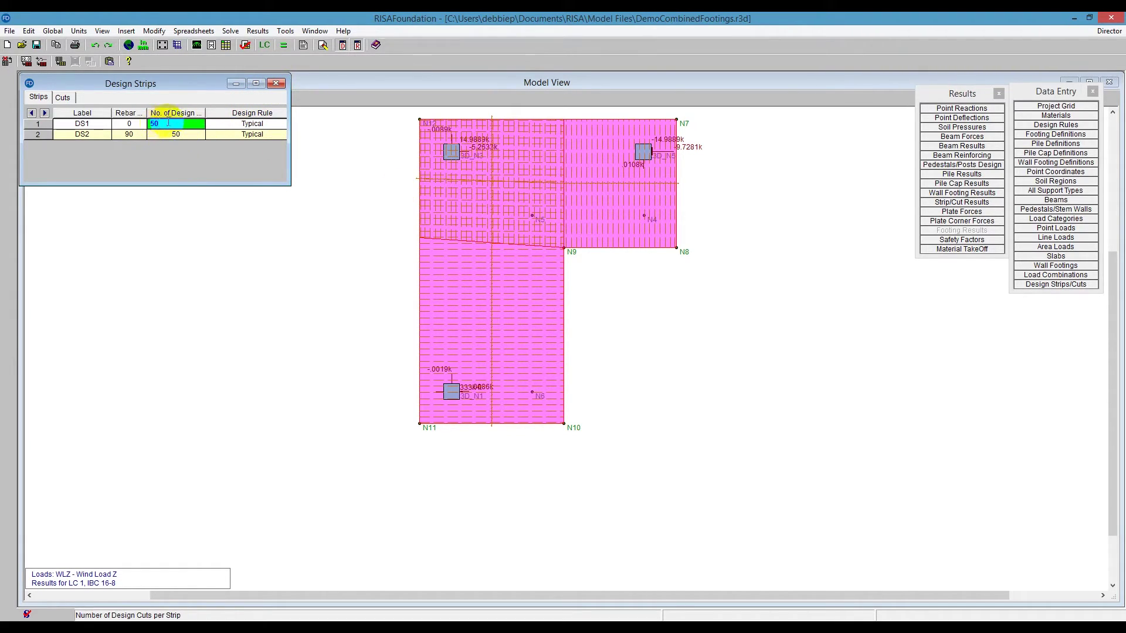
click(276, 83)
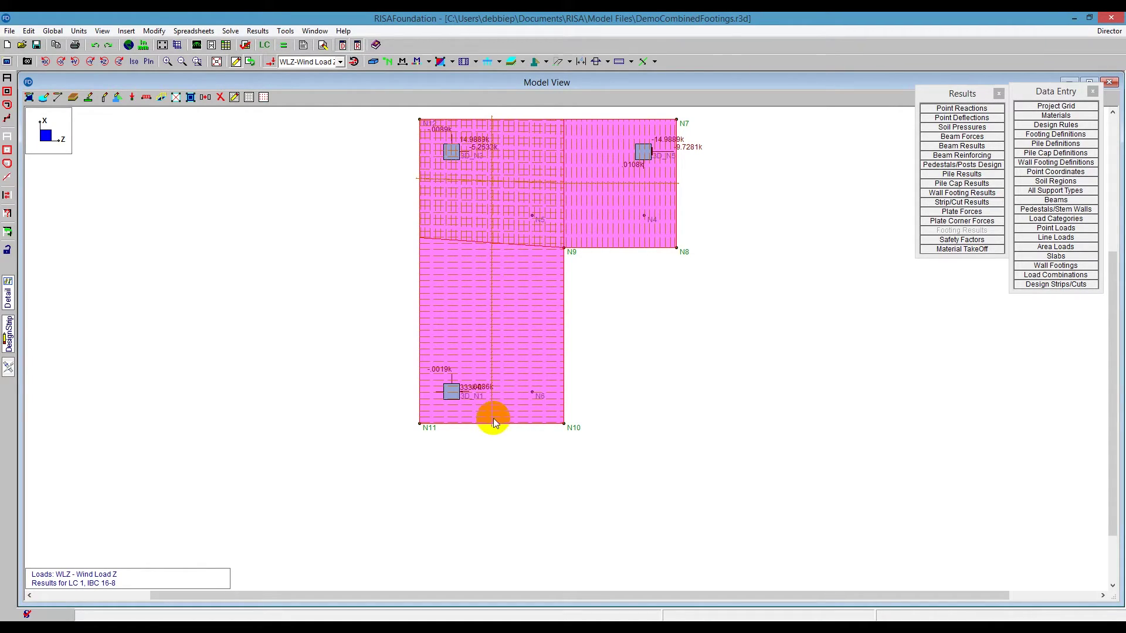
click(608, 62)
Hide the rebar hatching and open the Strip Reinforcing results
click(608, 77)
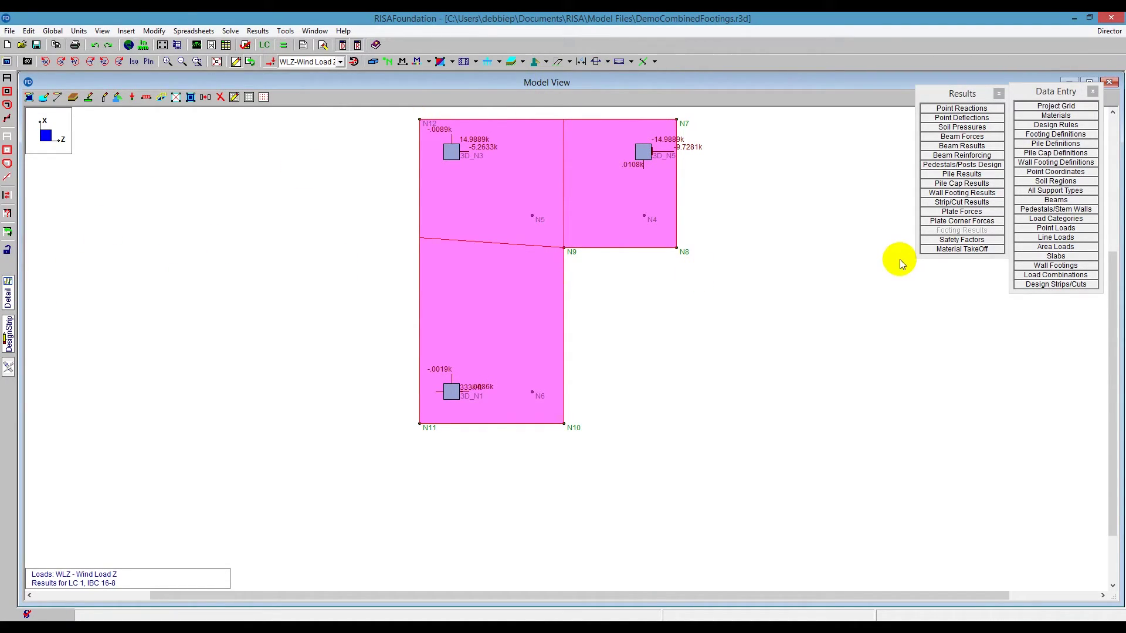
click(961, 203)
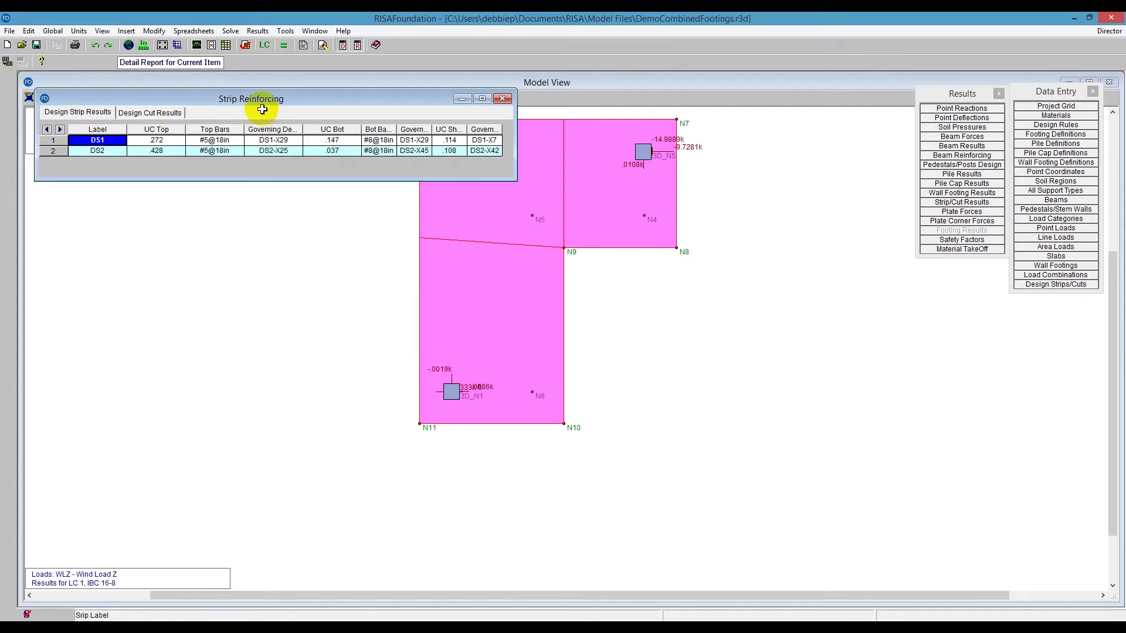
drag(261, 102, 258, 134)
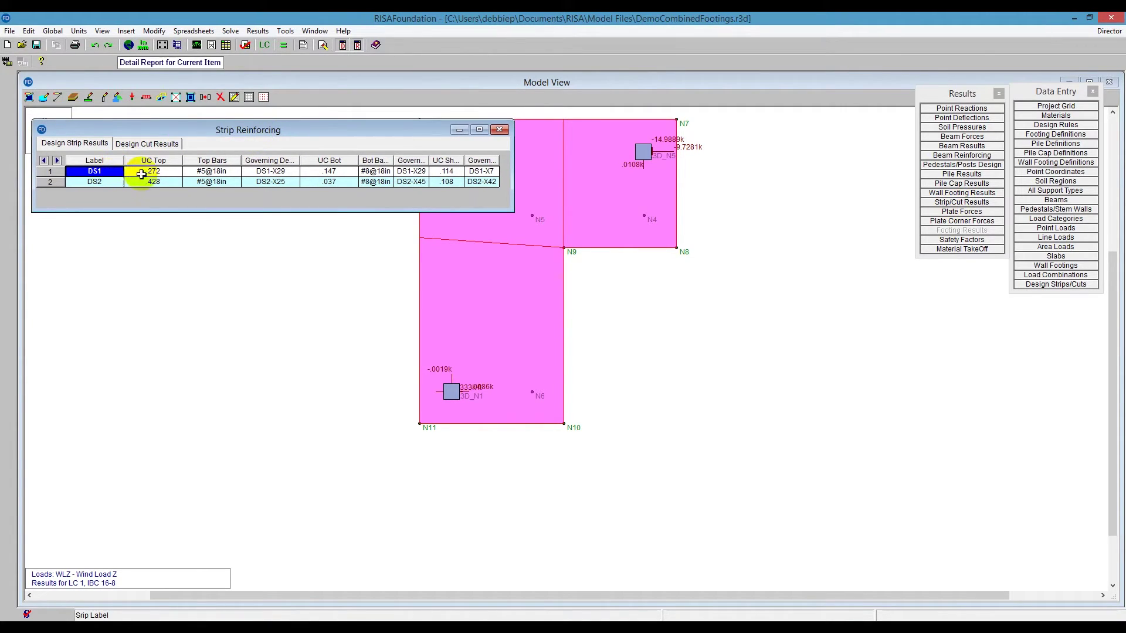
Compare the DS1 and DS2 top-bar results, then open the DS1 detail report
click(155, 172)
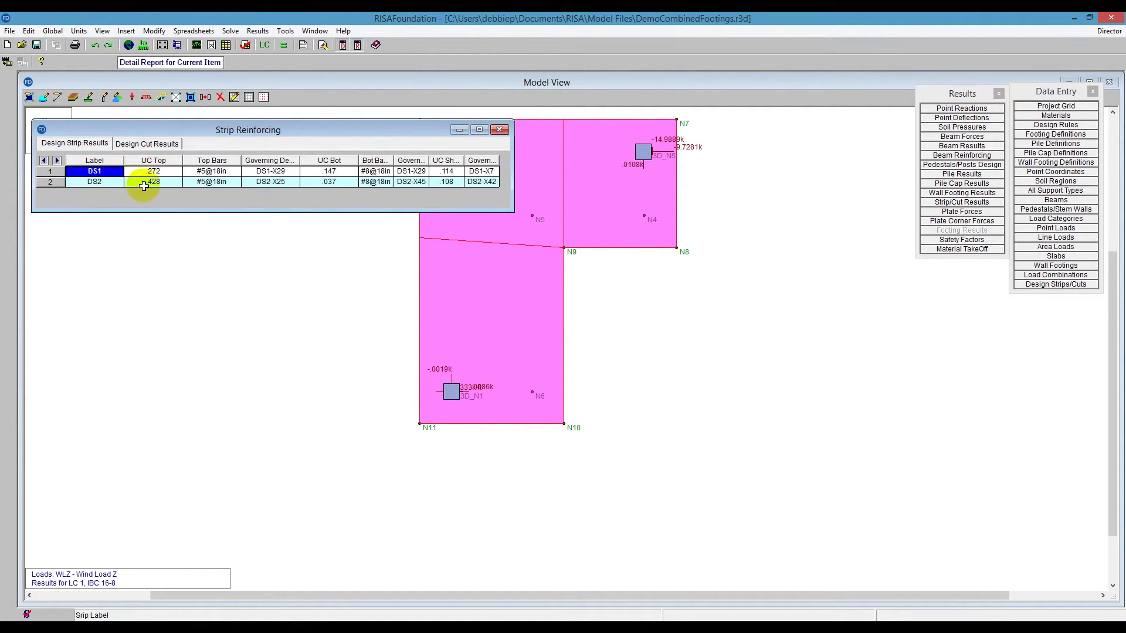
click(227, 173)
click(227, 181)
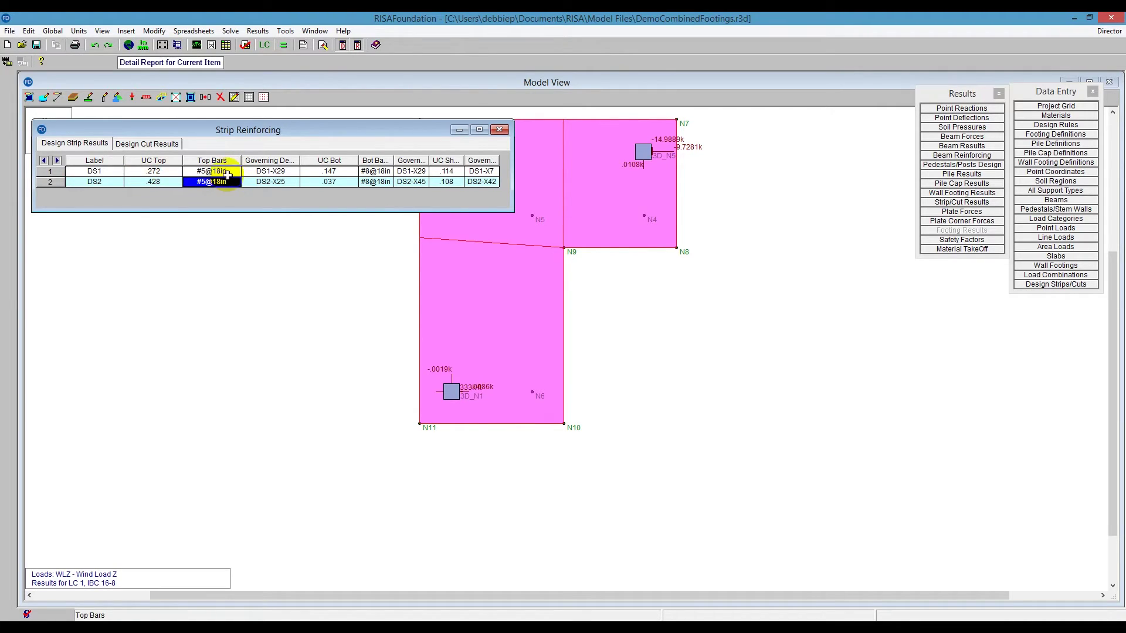
drag(228, 172, 482, 172)
click(483, 183)
click(208, 180)
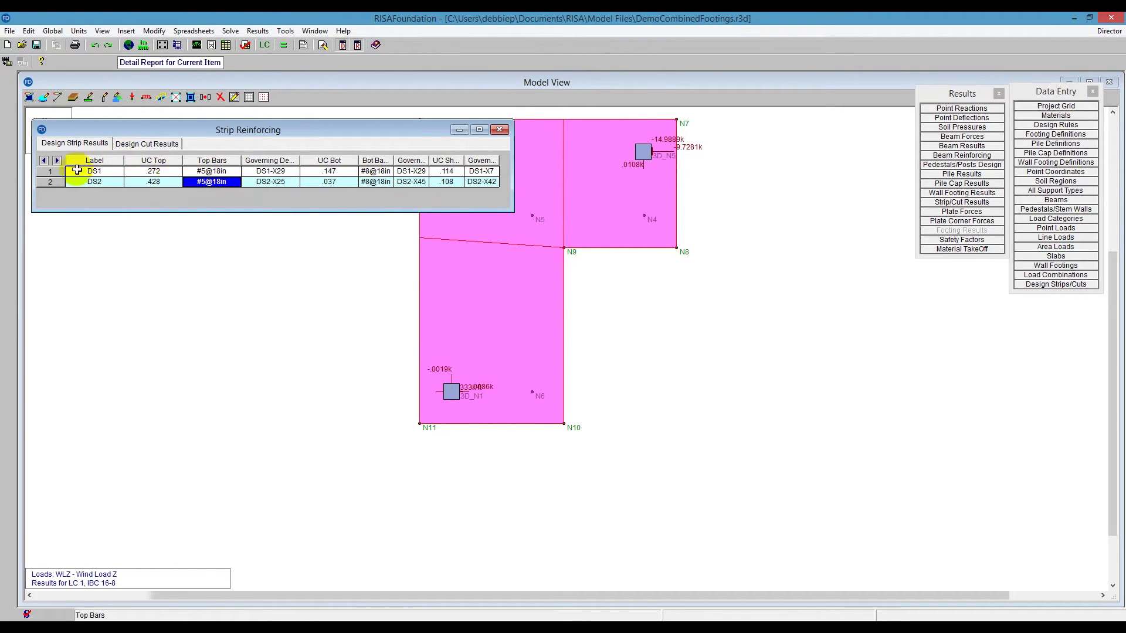
click(217, 172)
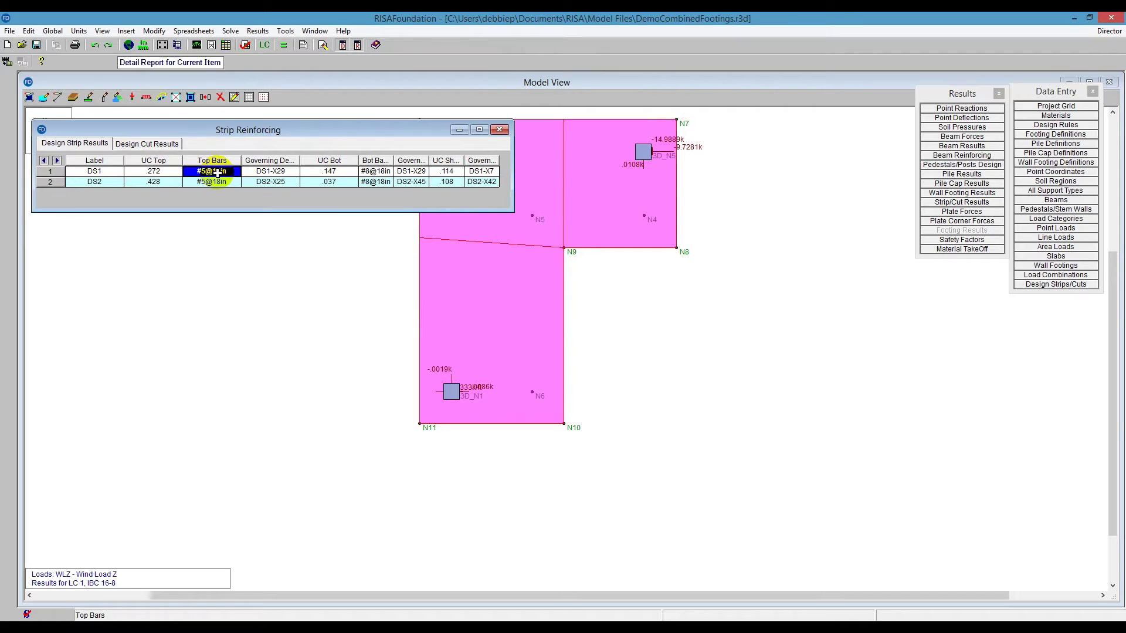
click(180, 69)
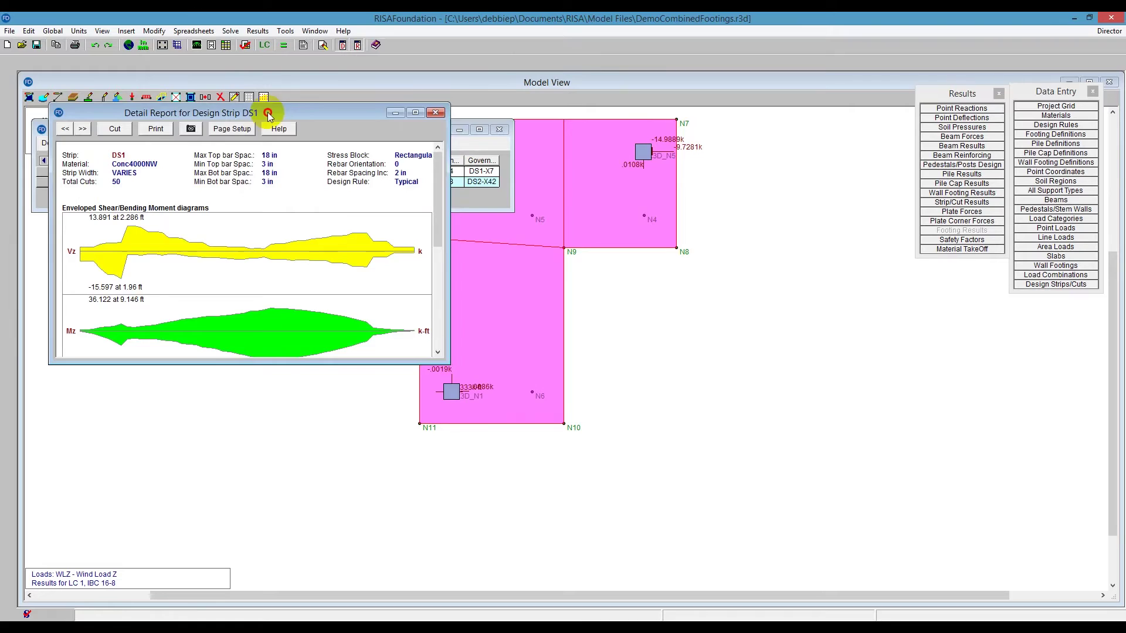
Enlarge the DS1 detail report and compare cut DS1-X29 with the whole-strip report
drag(266, 113, 447, 210)
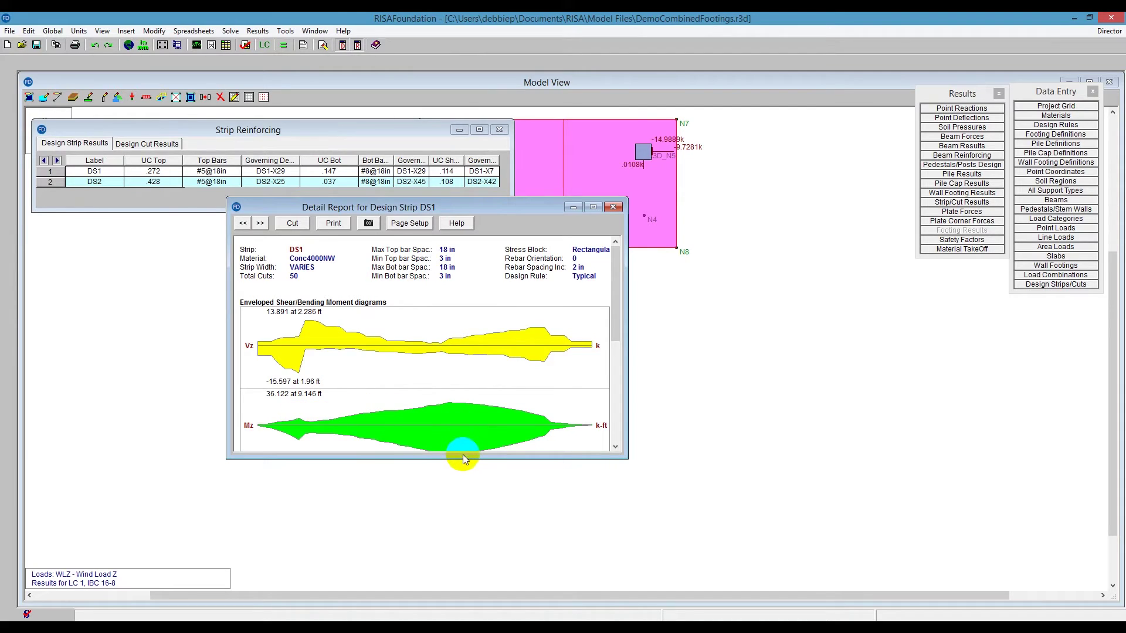
drag(463, 459, 463, 552)
drag(611, 322, 617, 417)
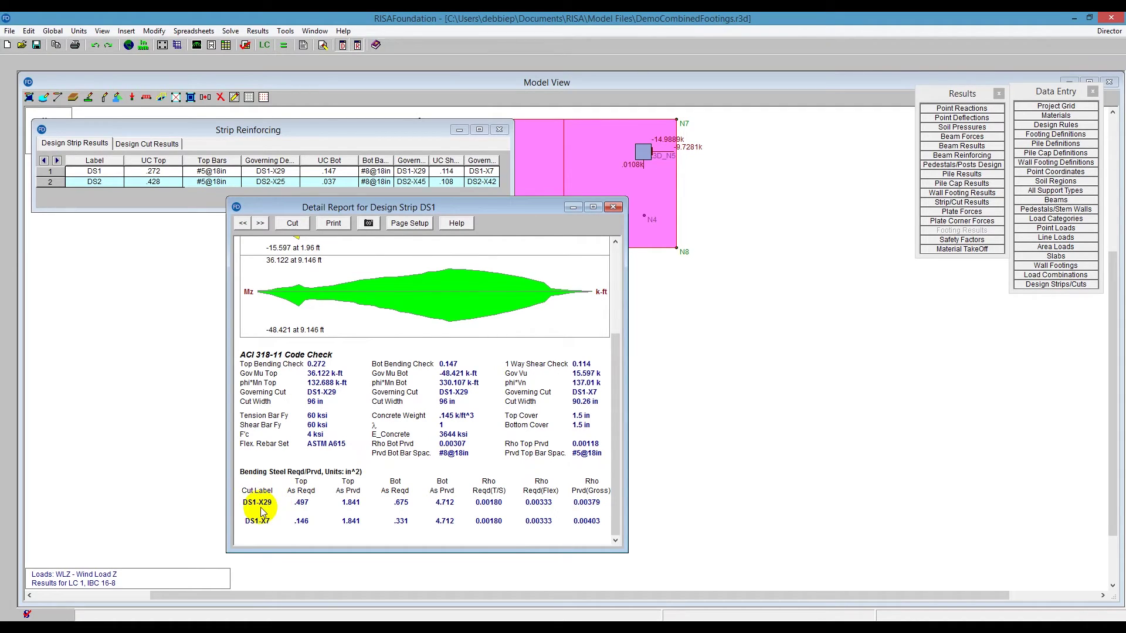
click(291, 224)
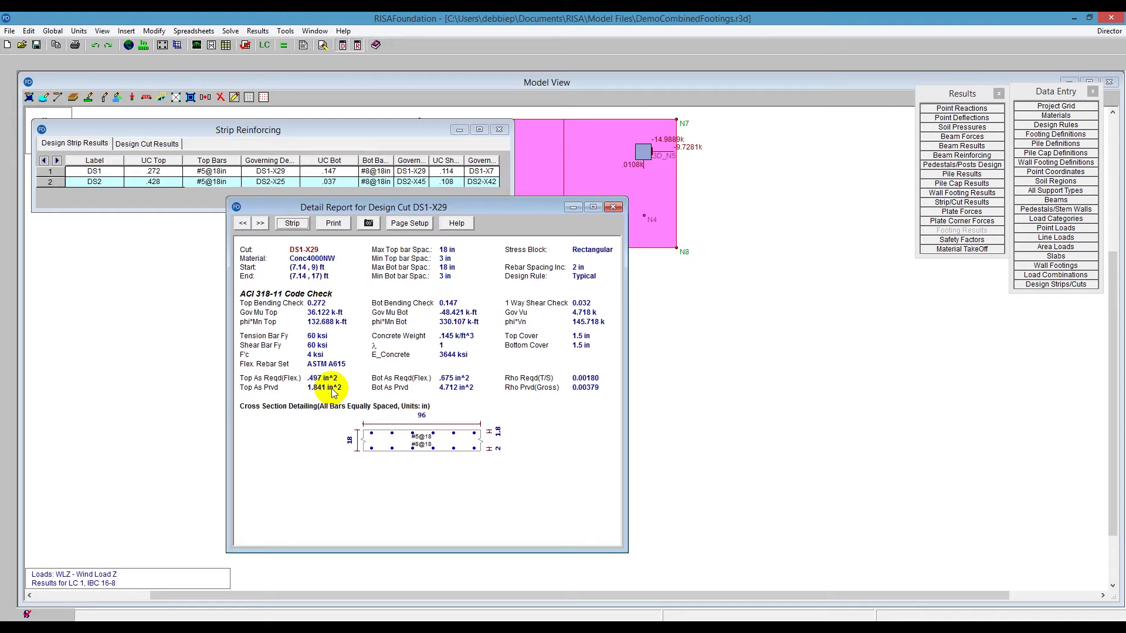
click(292, 224)
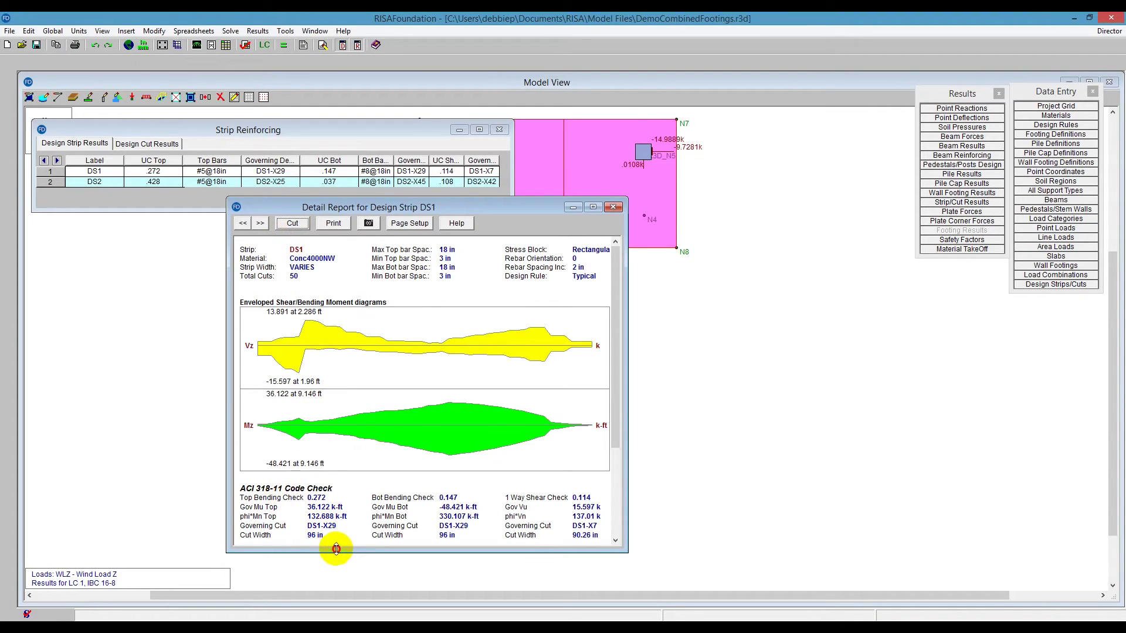
drag(336, 553, 335, 592)
drag(614, 444, 614, 528)
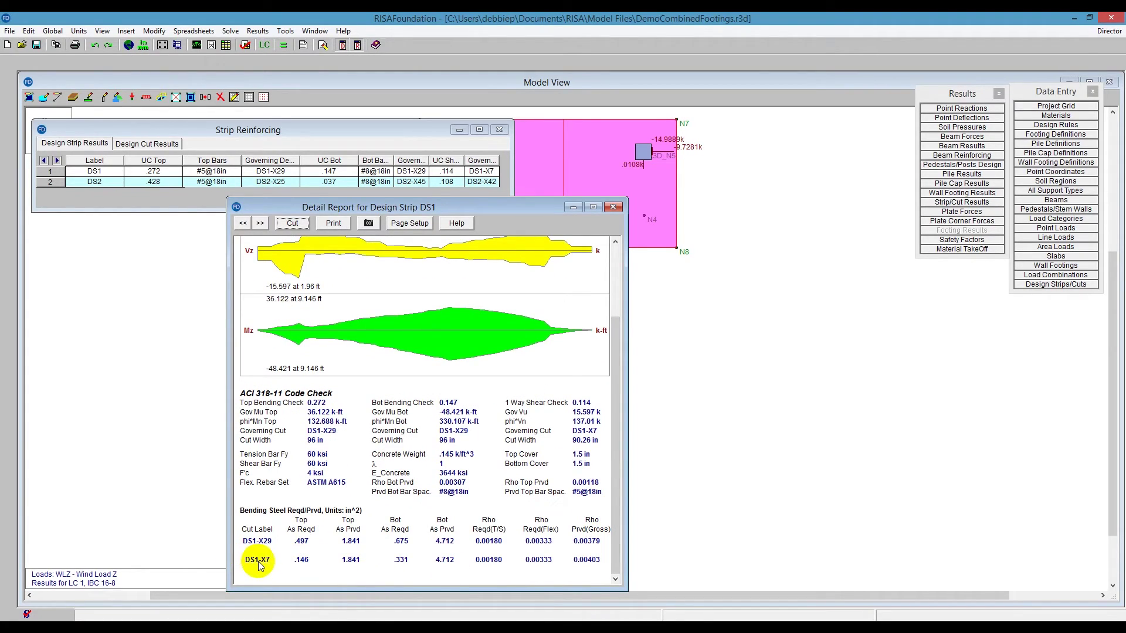
Step back from cut DS1-X29 through earlier cuts to DS1-X7, then close the report
click(293, 225)
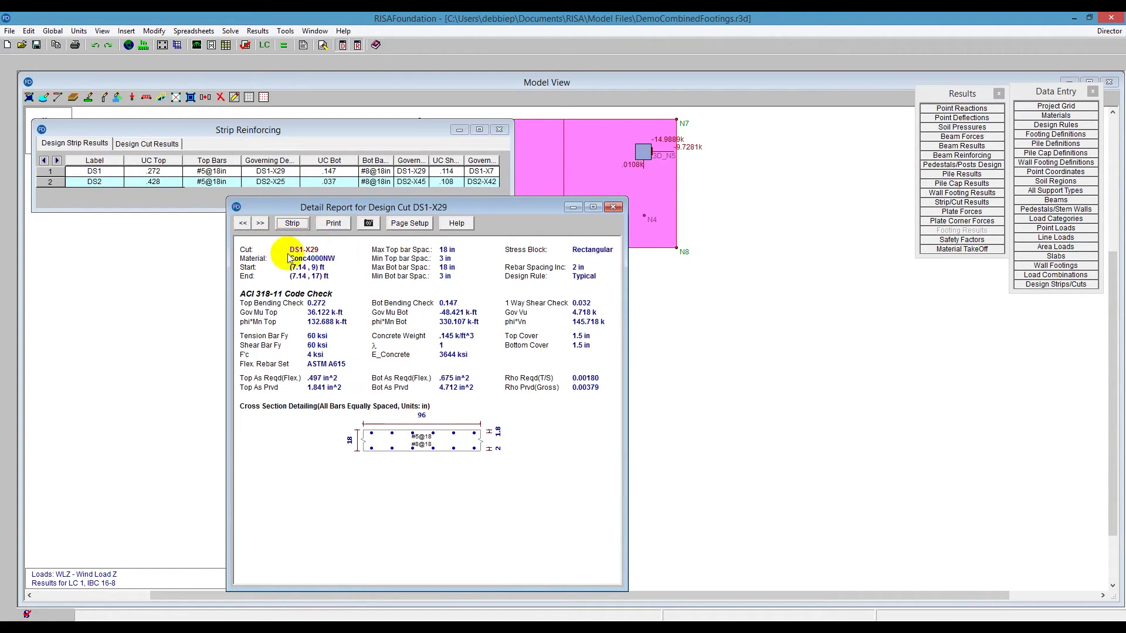
click(241, 224)
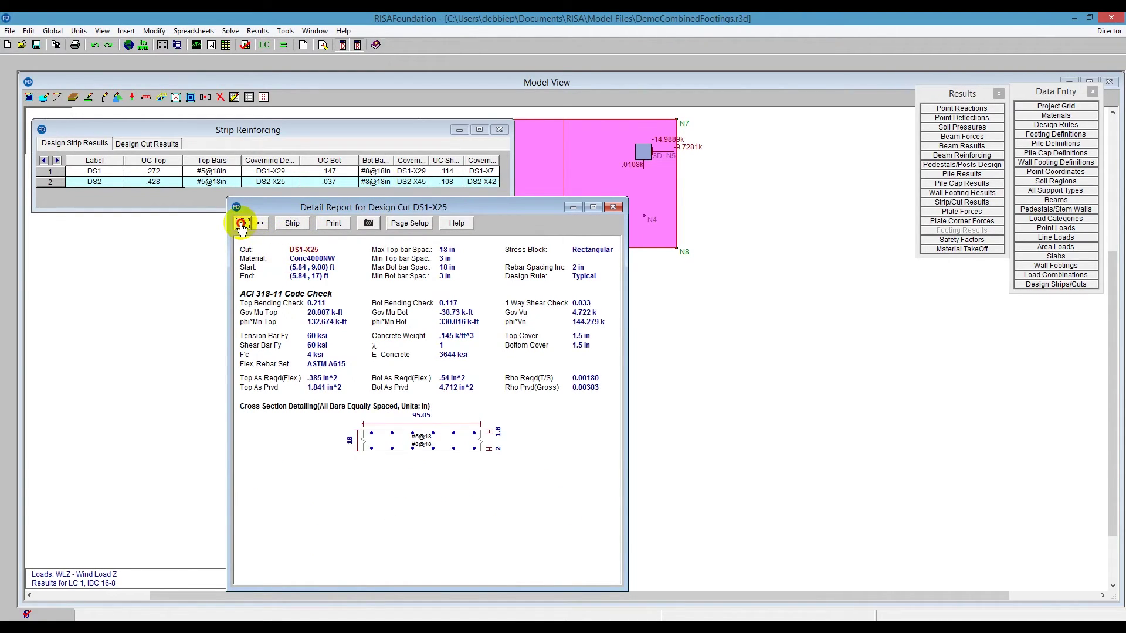
click(241, 224)
click(241, 224)
click(241, 224)
click(241, 224)
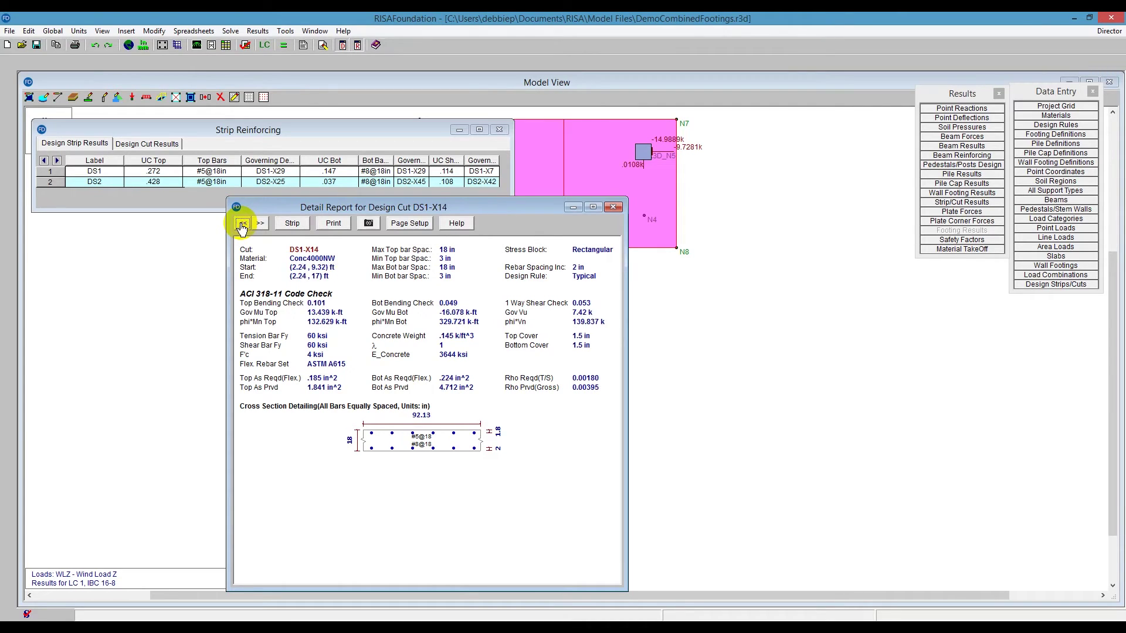
click(241, 224)
click(241, 224)
click(241, 225)
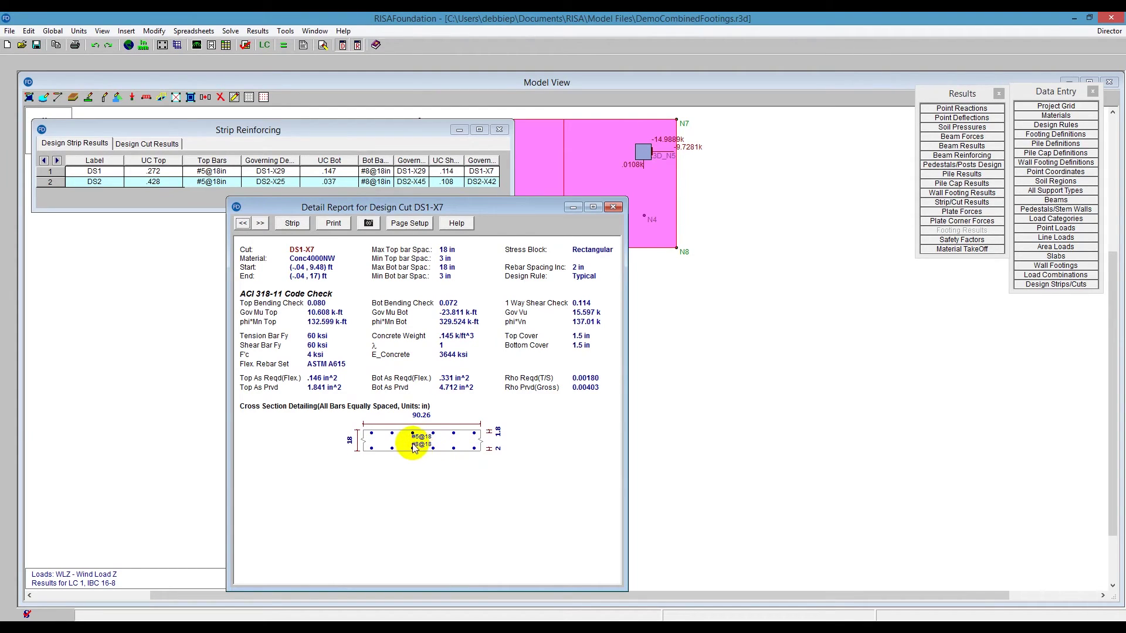
click(613, 208)
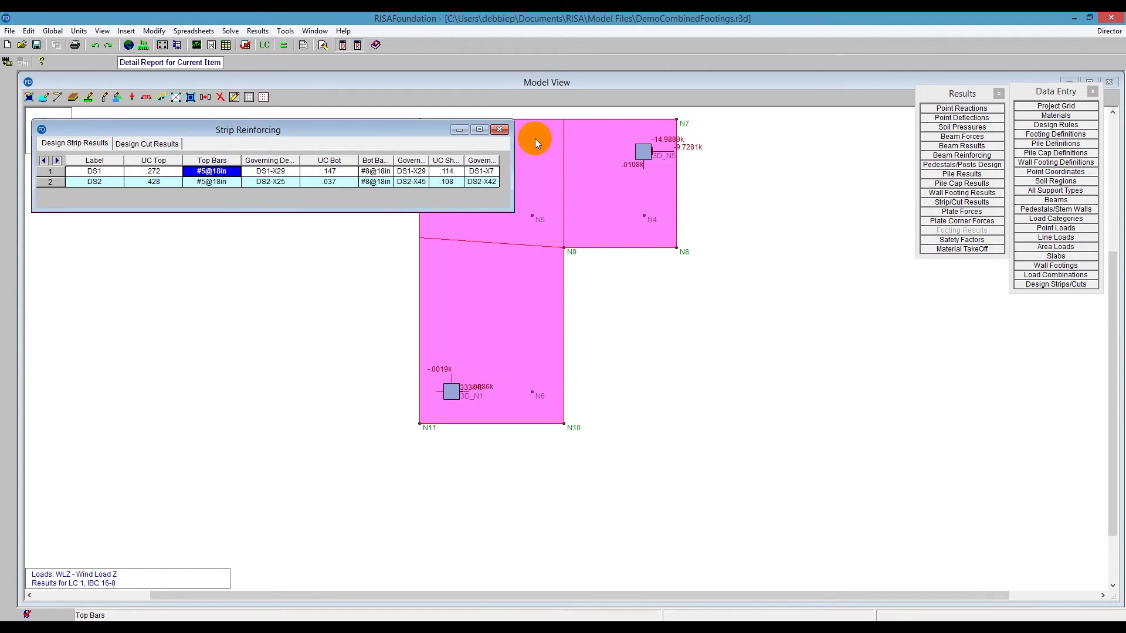
Give the Typical mat slab rule #5 bottom and #4 top bars, clearing results, and re-solve
click(502, 130)
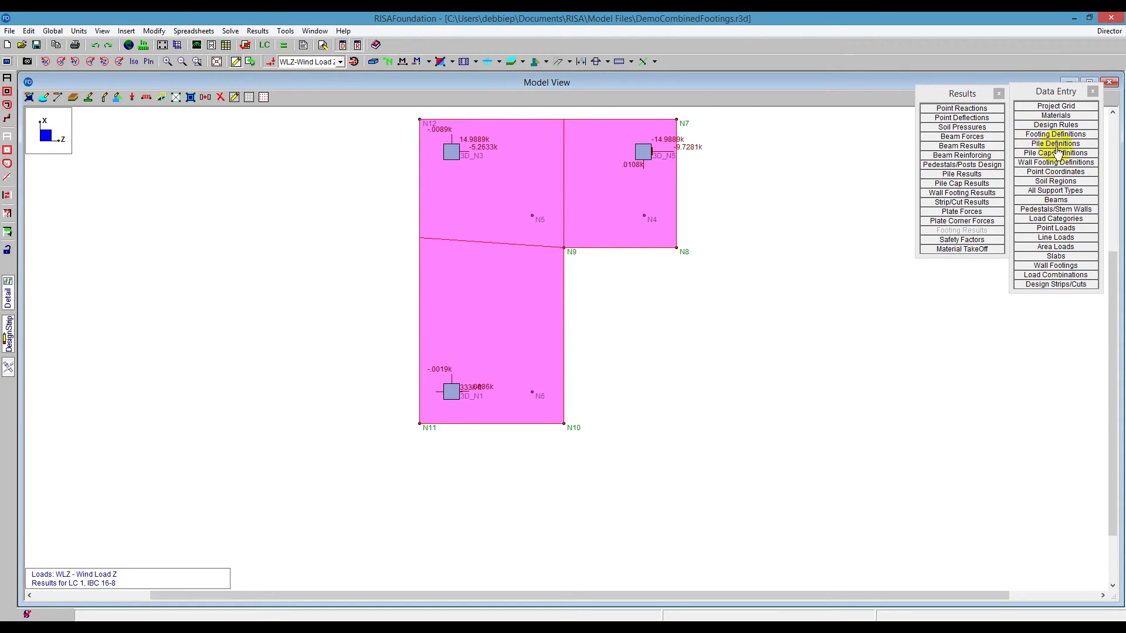
click(1055, 124)
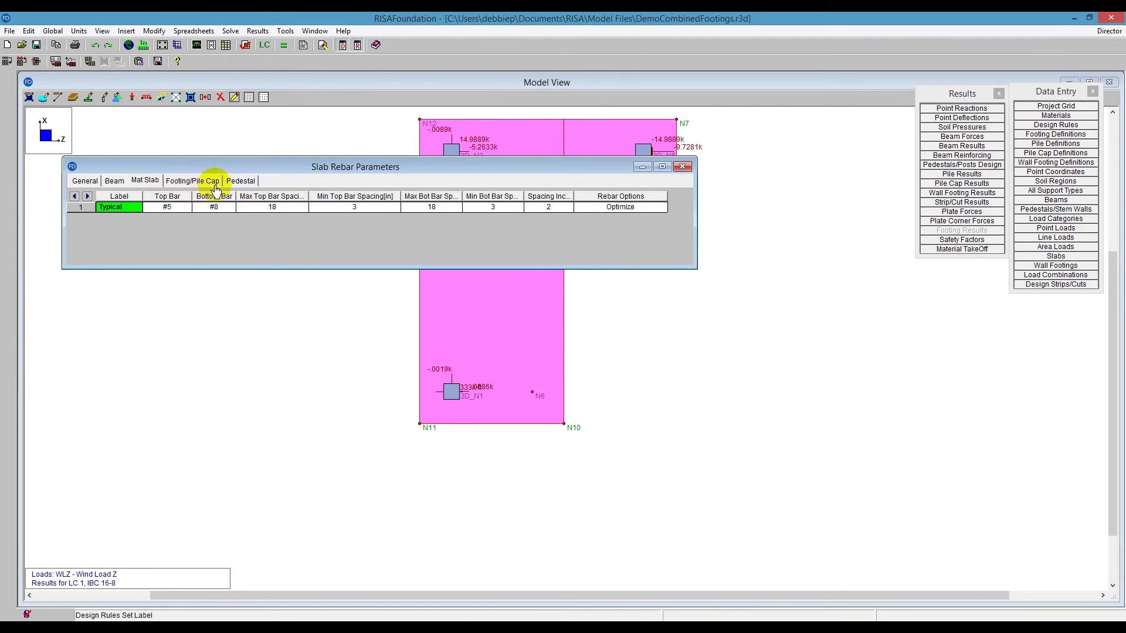
click(211, 208)
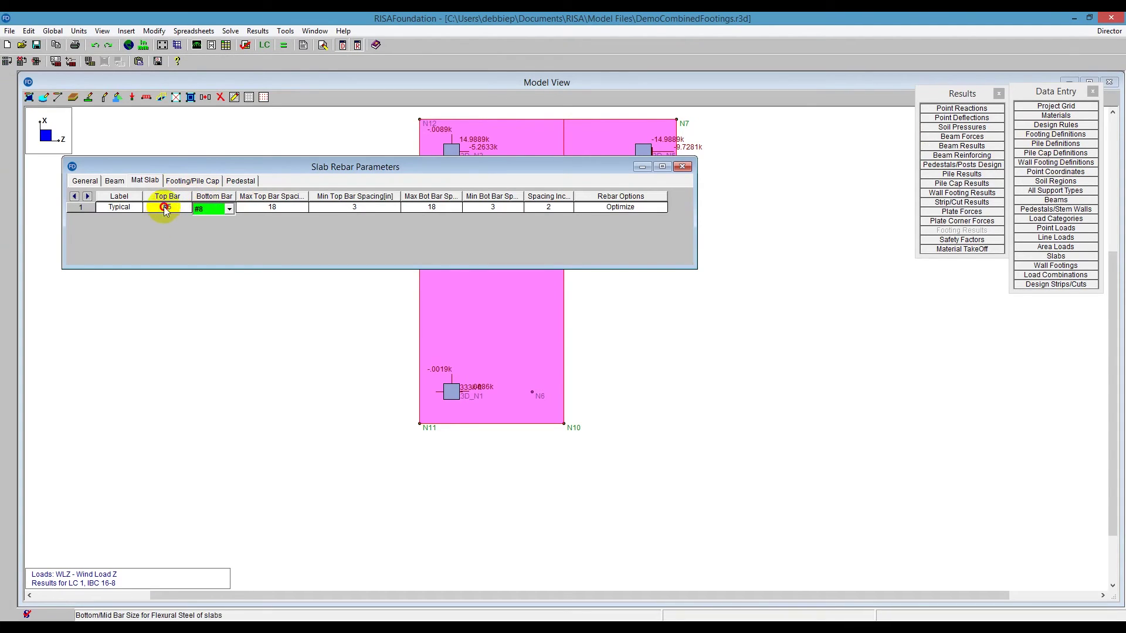
click(230, 208)
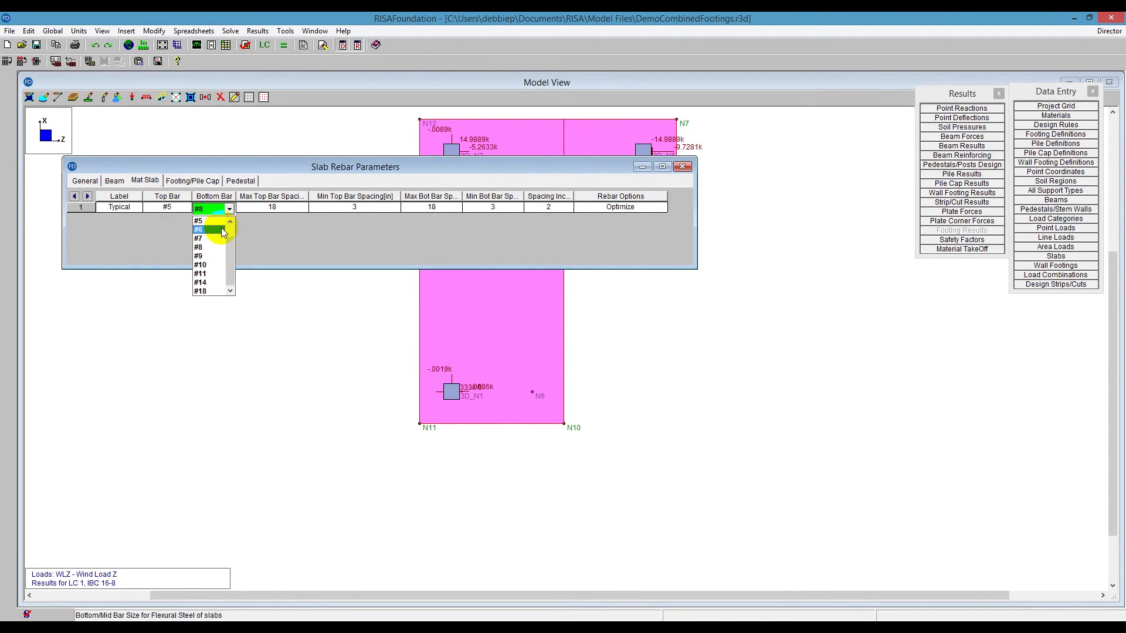
click(210, 221)
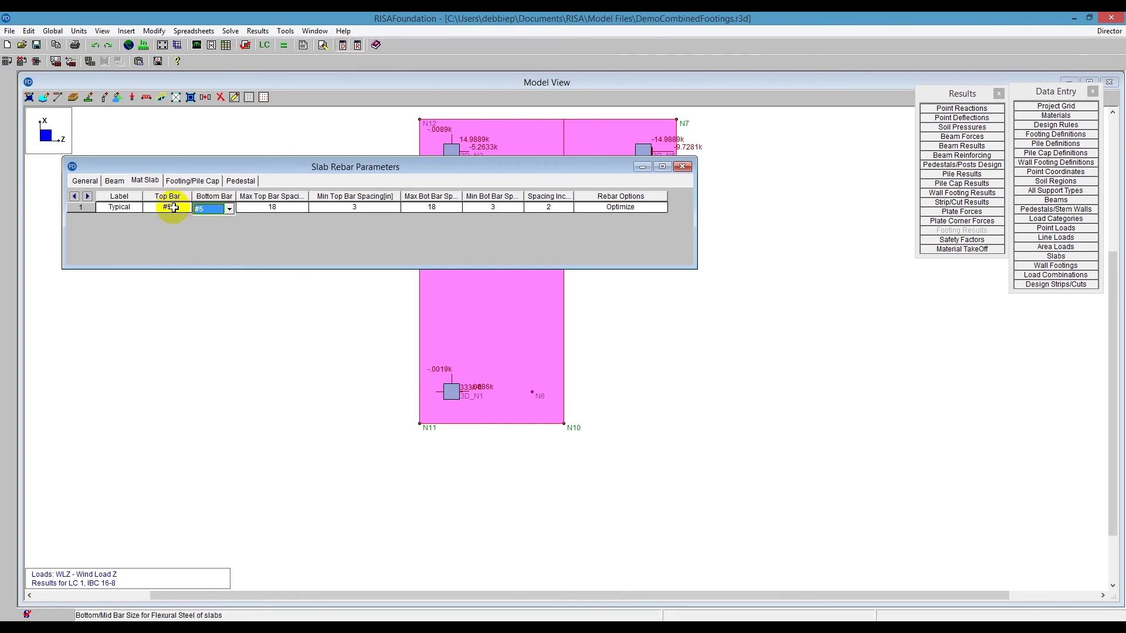
click(173, 207)
click(218, 164)
click(185, 209)
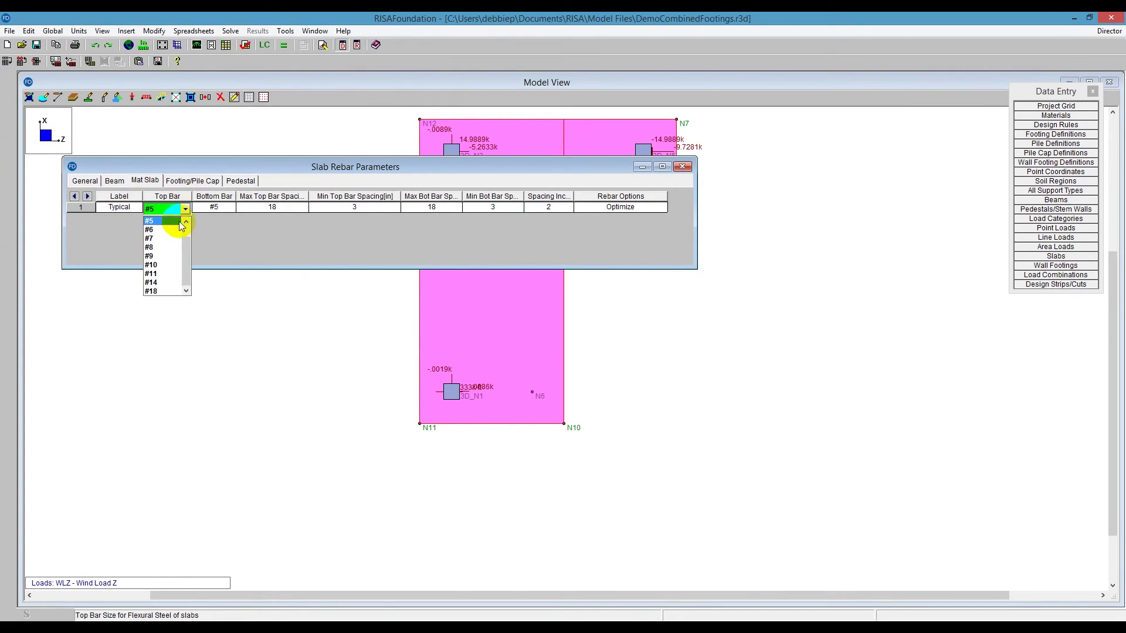
click(185, 222)
click(170, 221)
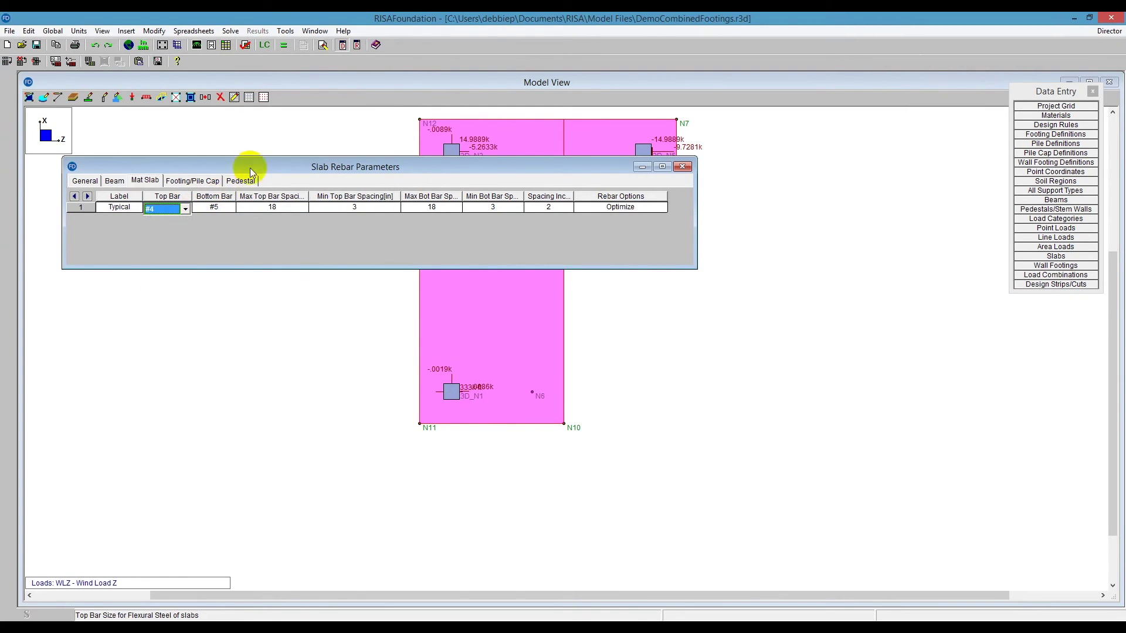
click(284, 47)
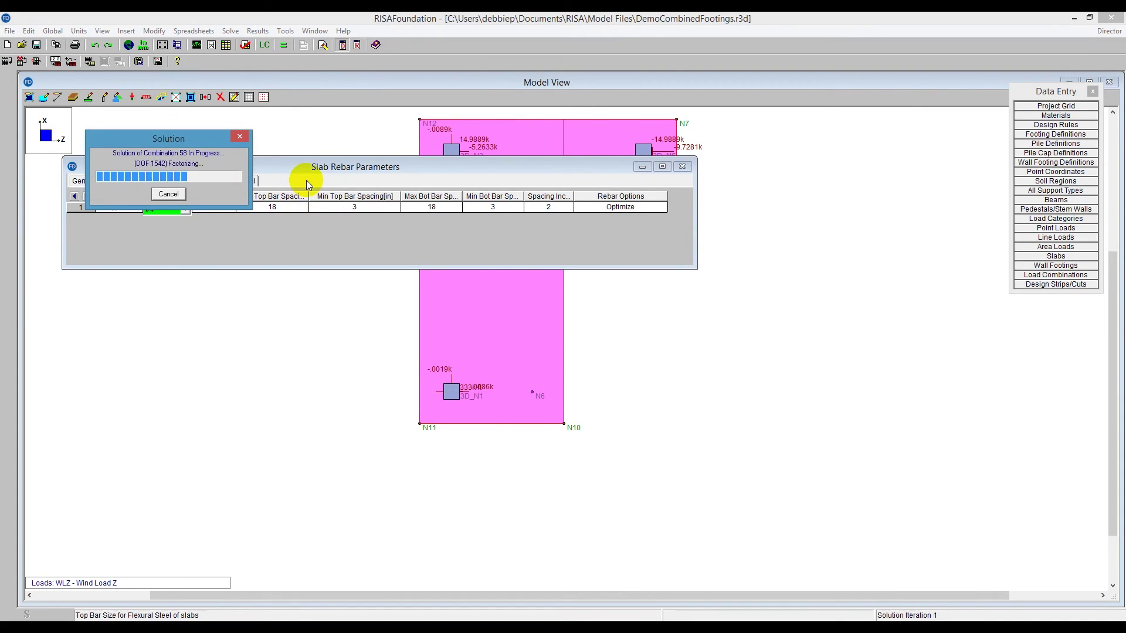
click(425, 242)
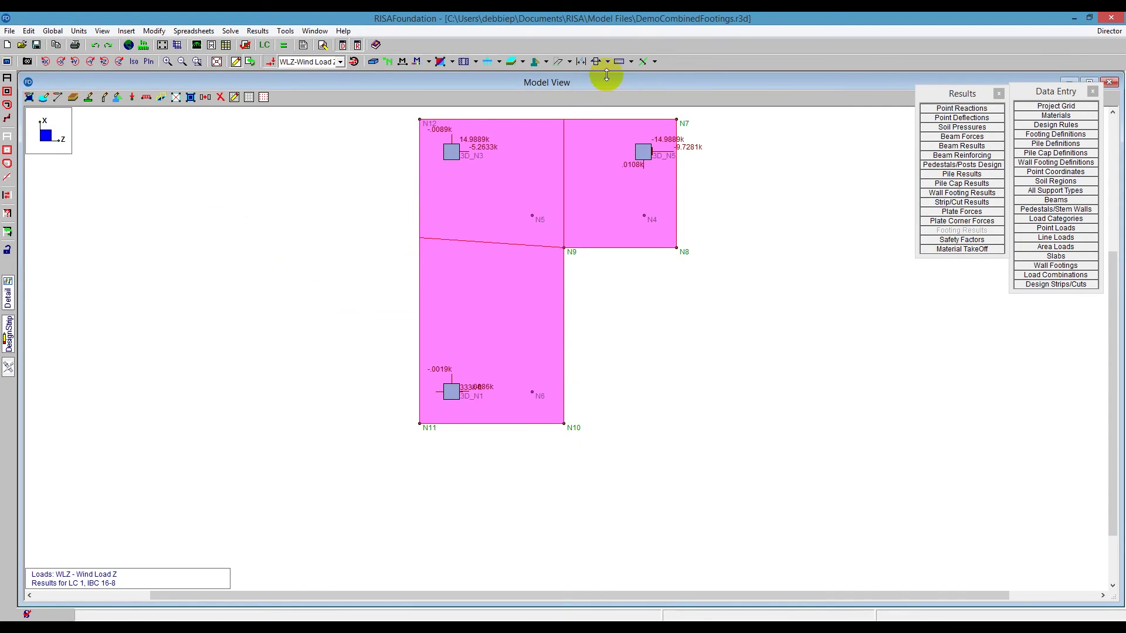
Show strip reinforcing and open DS2's report: #5@16in bottom, #4@14in top, 0.499 top bending check
click(630, 63)
click(665, 85)
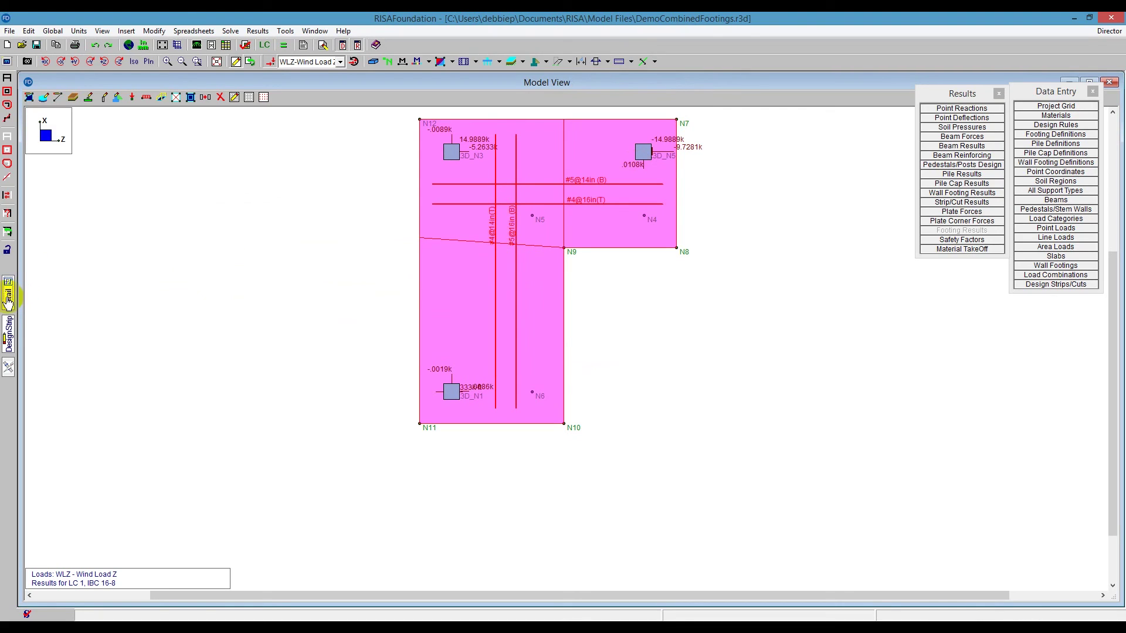
click(514, 211)
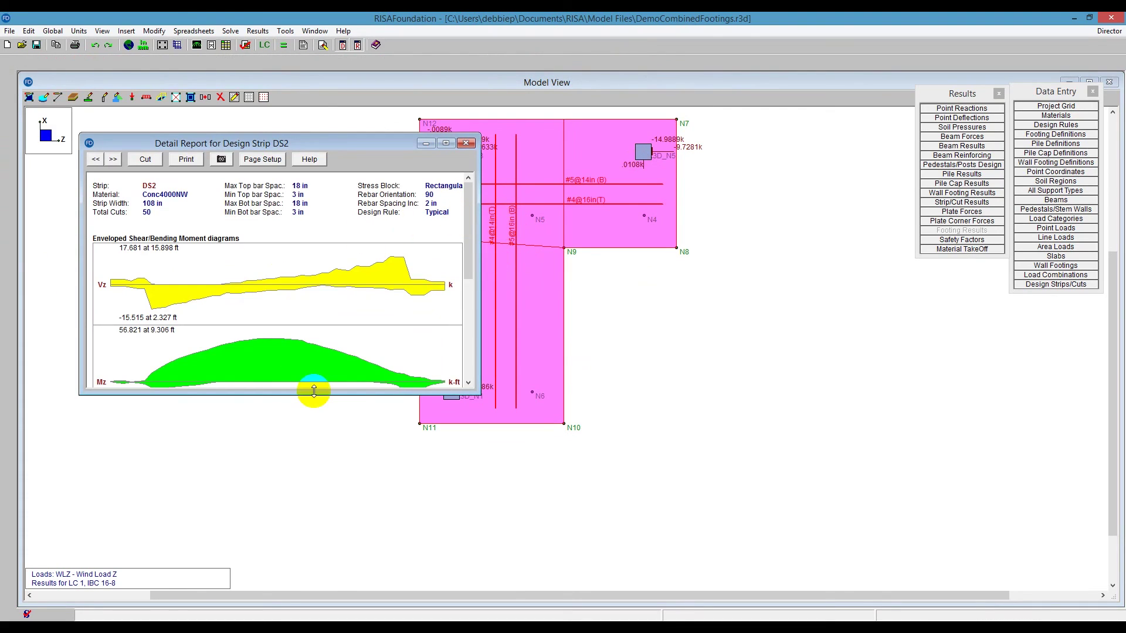
drag(313, 391, 310, 532)
drag(463, 267, 459, 377)
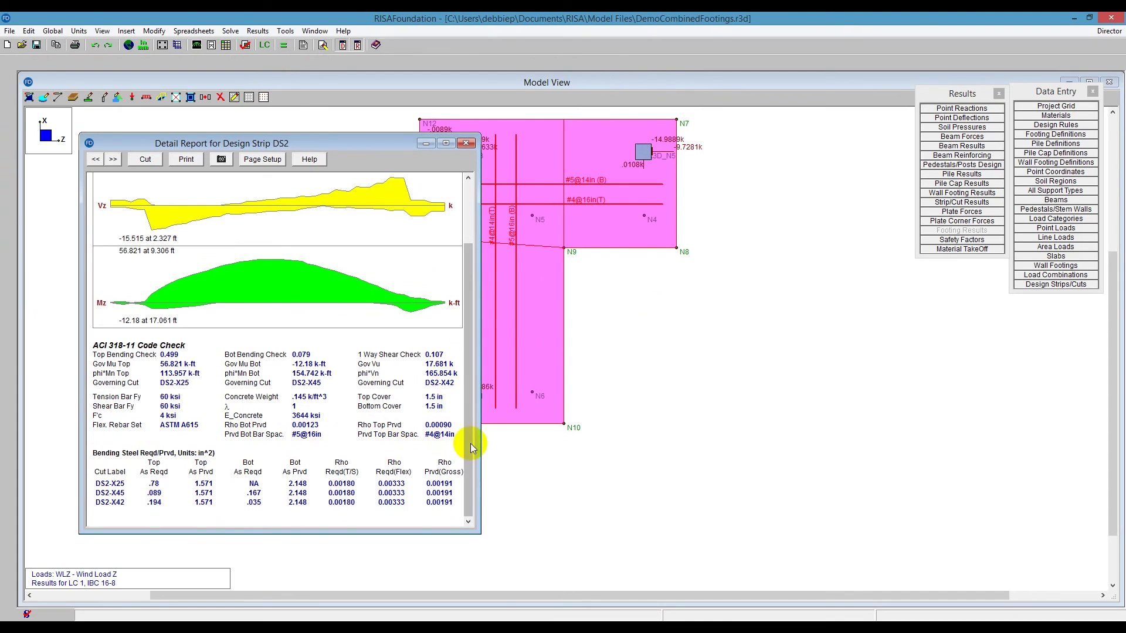
drag(471, 443, 504, 350)
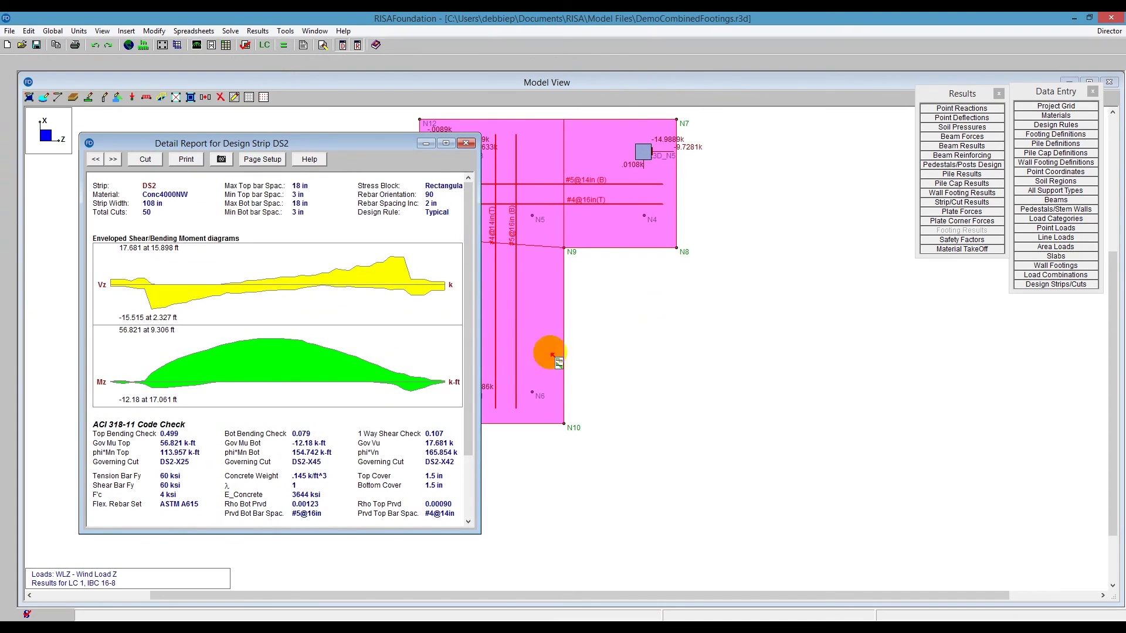